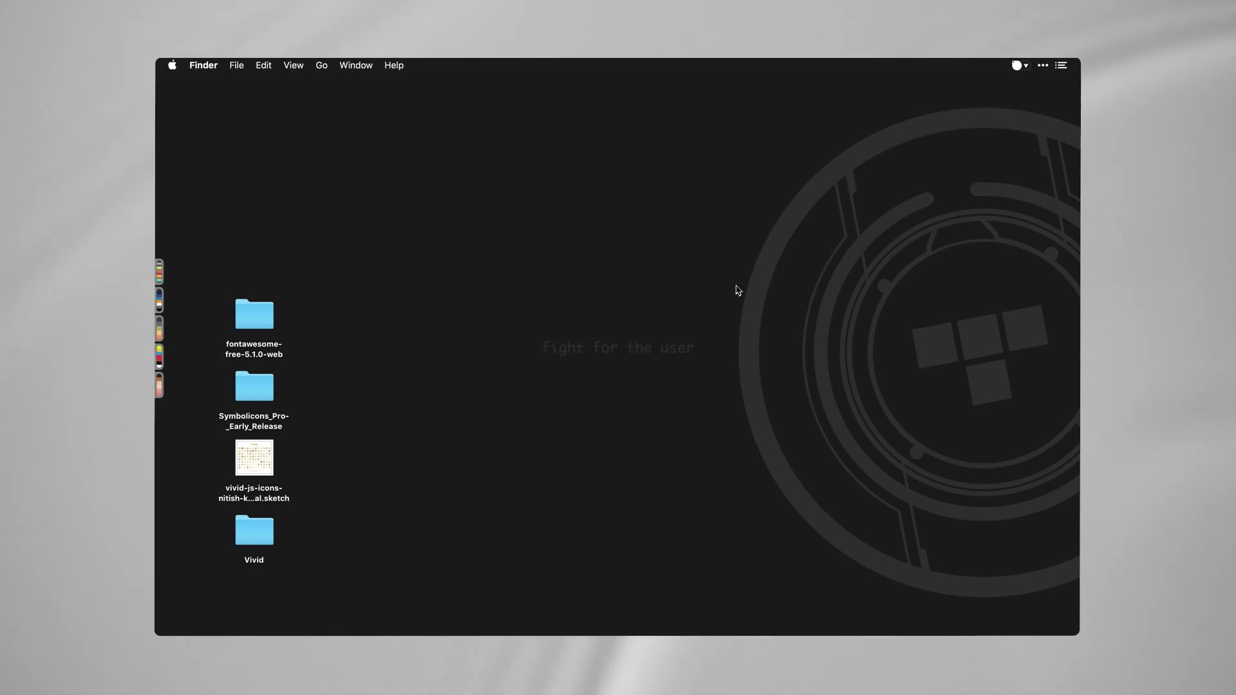
# - Switch from Finder to IconJar to show its Dave - Weather icon library
pyautogui.press('super+Tab')
pyautogui.click(533, 341)
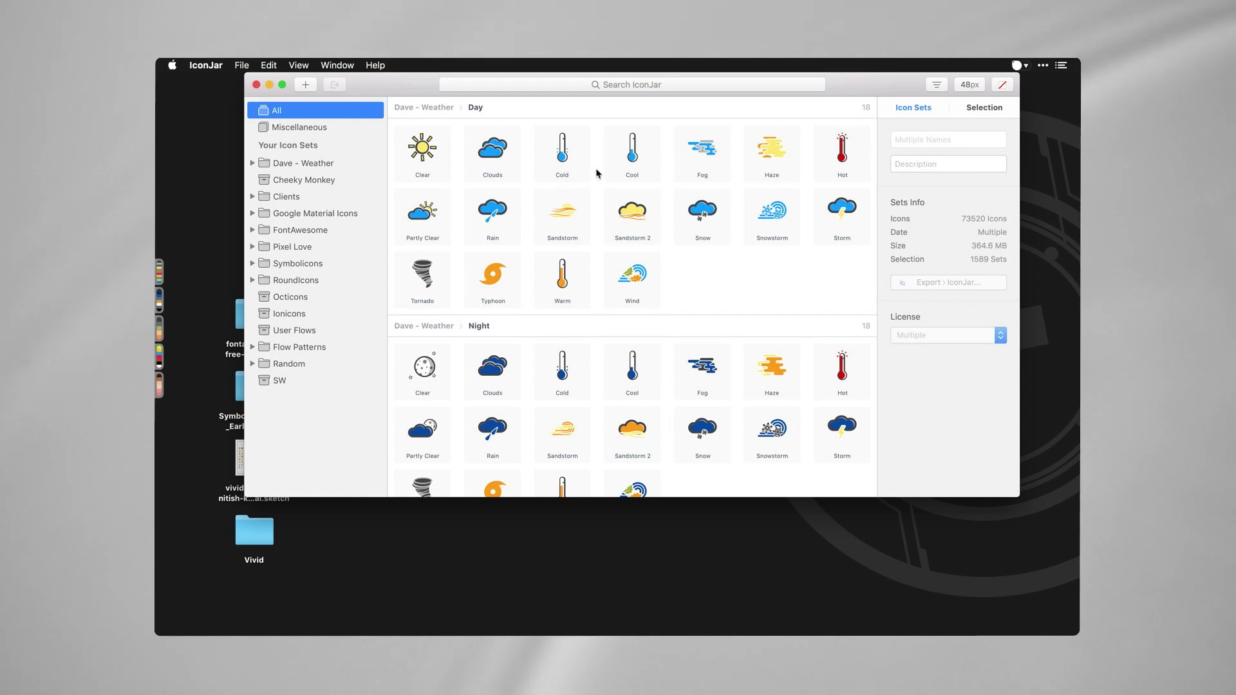
pyautogui.moveTo(392, 88); pyautogui.dragTo(401, 88)
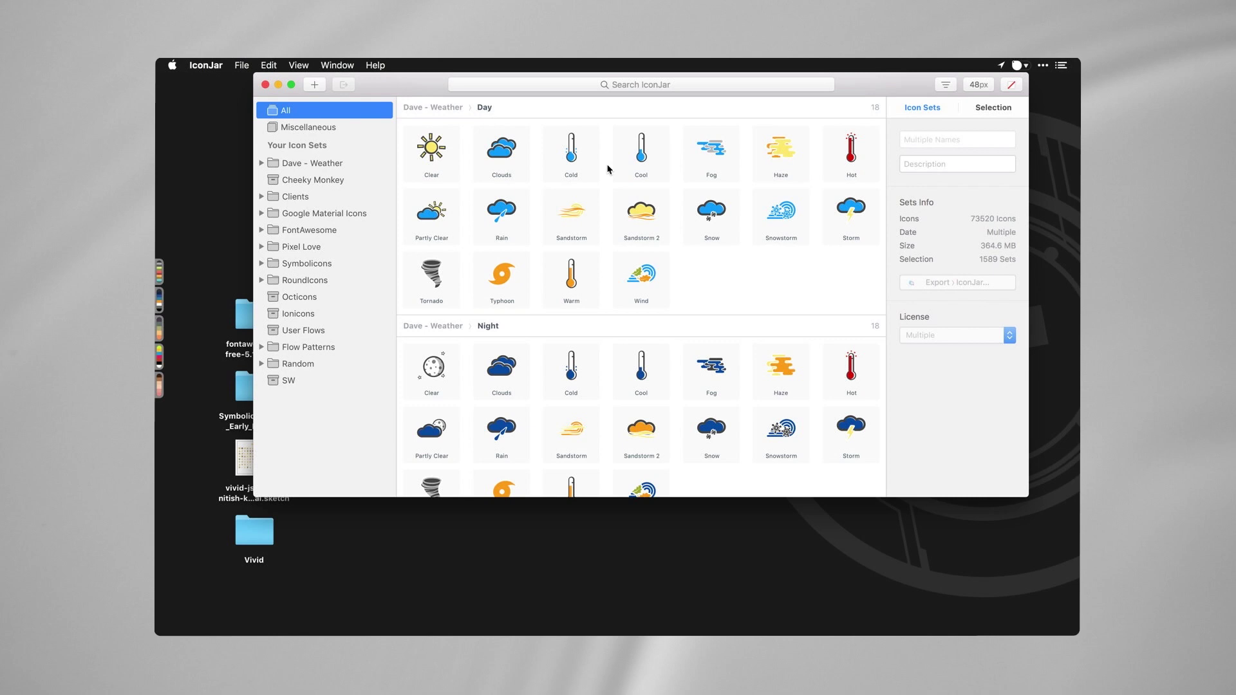
pyautogui.scroll(-2, 827, 275)
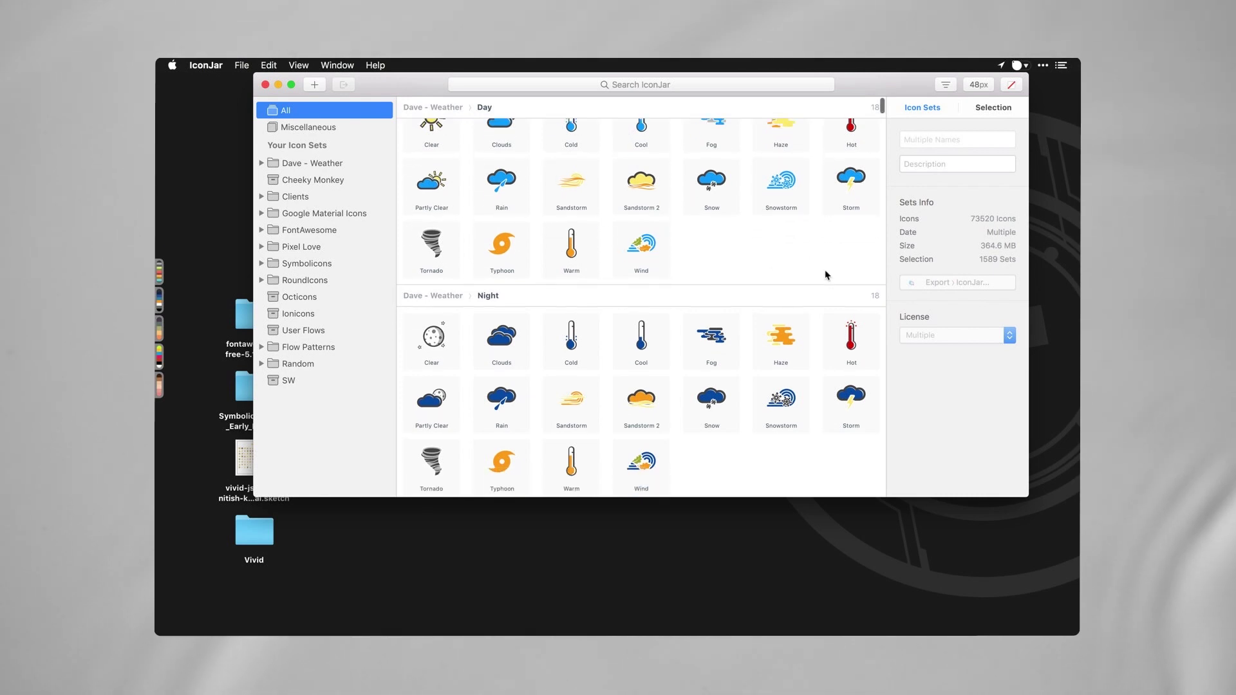
pyautogui.scroll(3, 788, 258)
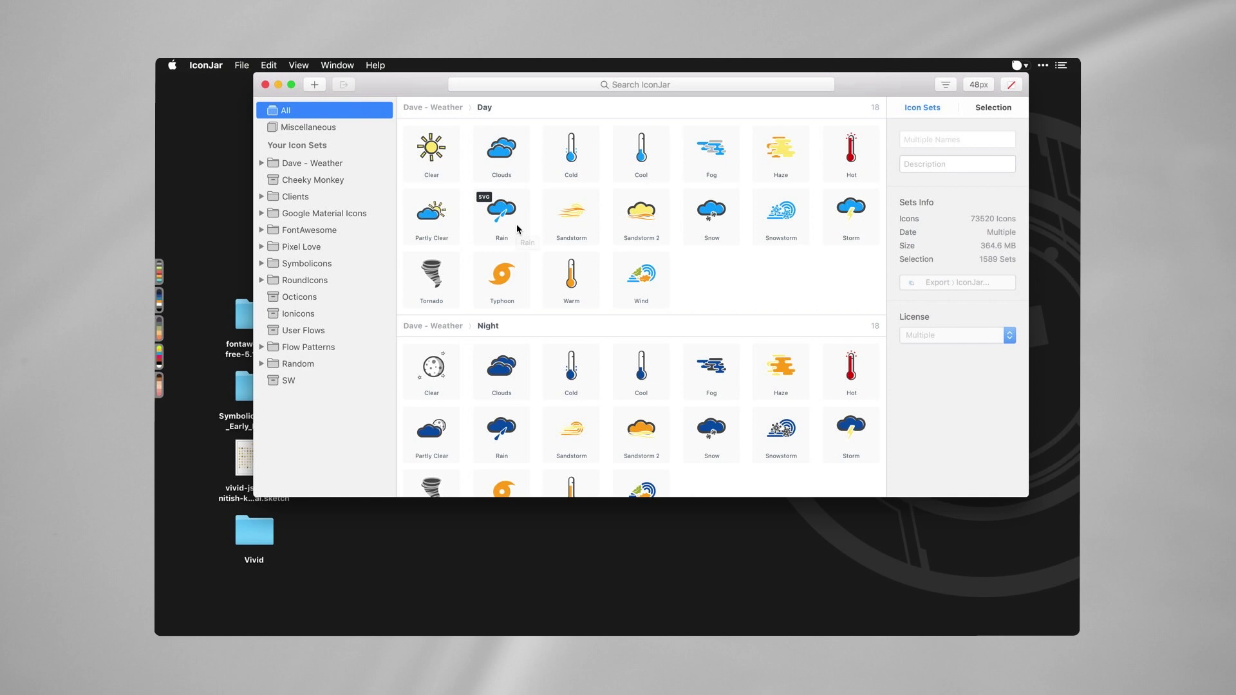
pyautogui.moveTo(412, 82); pyautogui.dragTo(455, 83)
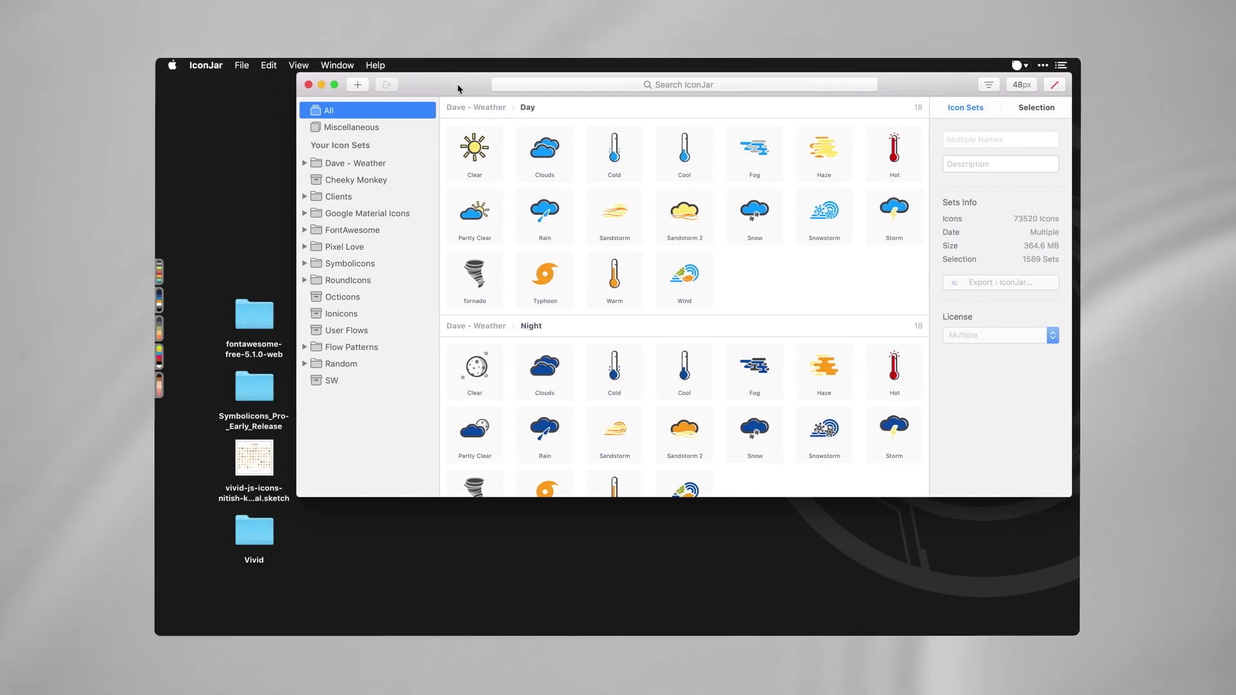
# - Open the fontawesome-free-5.1.0-web folder and drag its svgs folder into IconJar to import
pyautogui.doubleClick(257, 321)
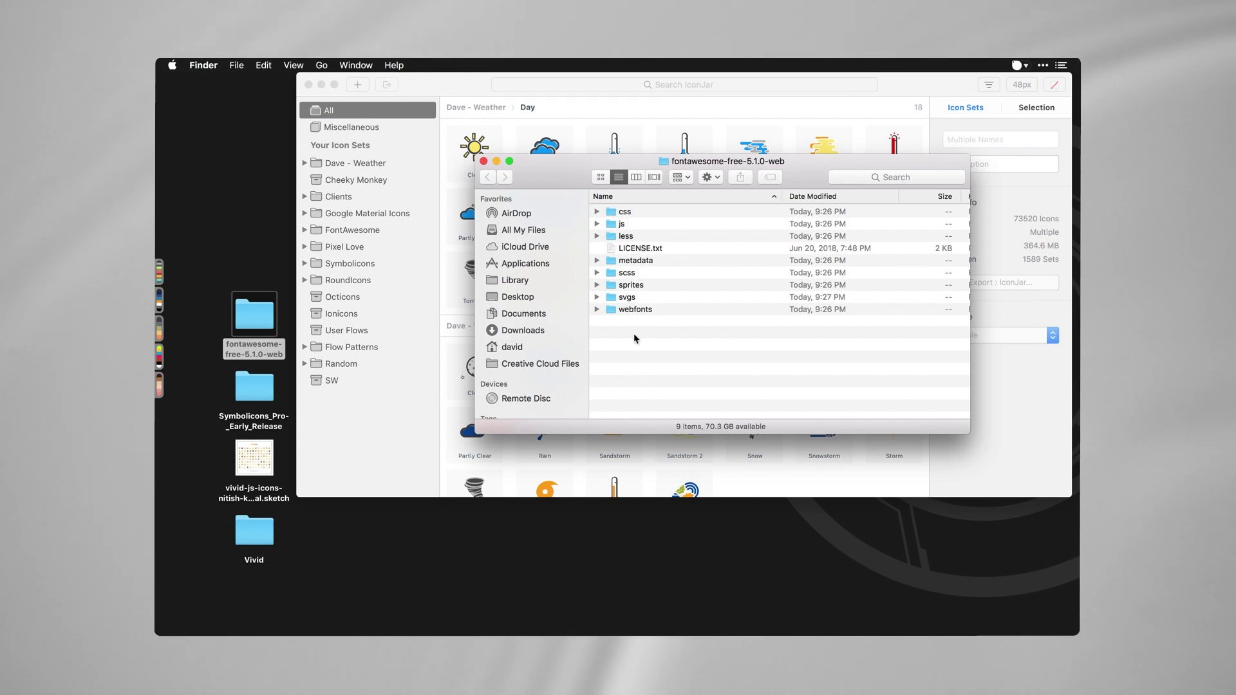
pyautogui.click(597, 300)
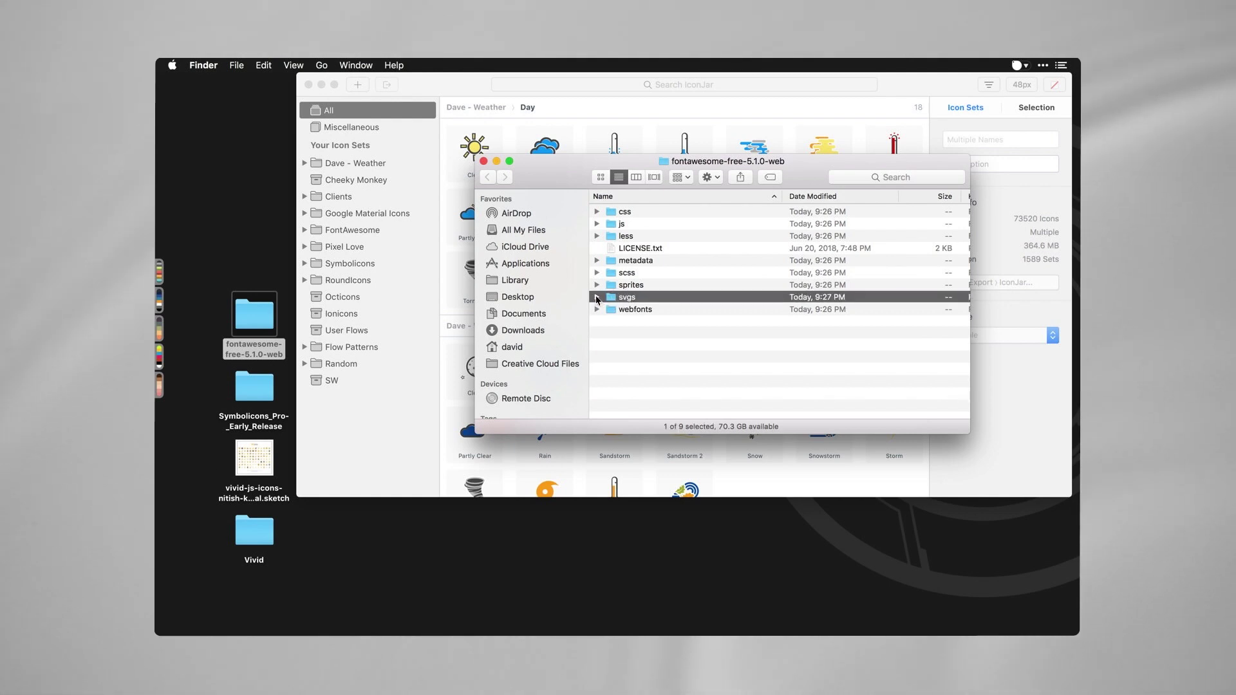
pyautogui.click(596, 297)
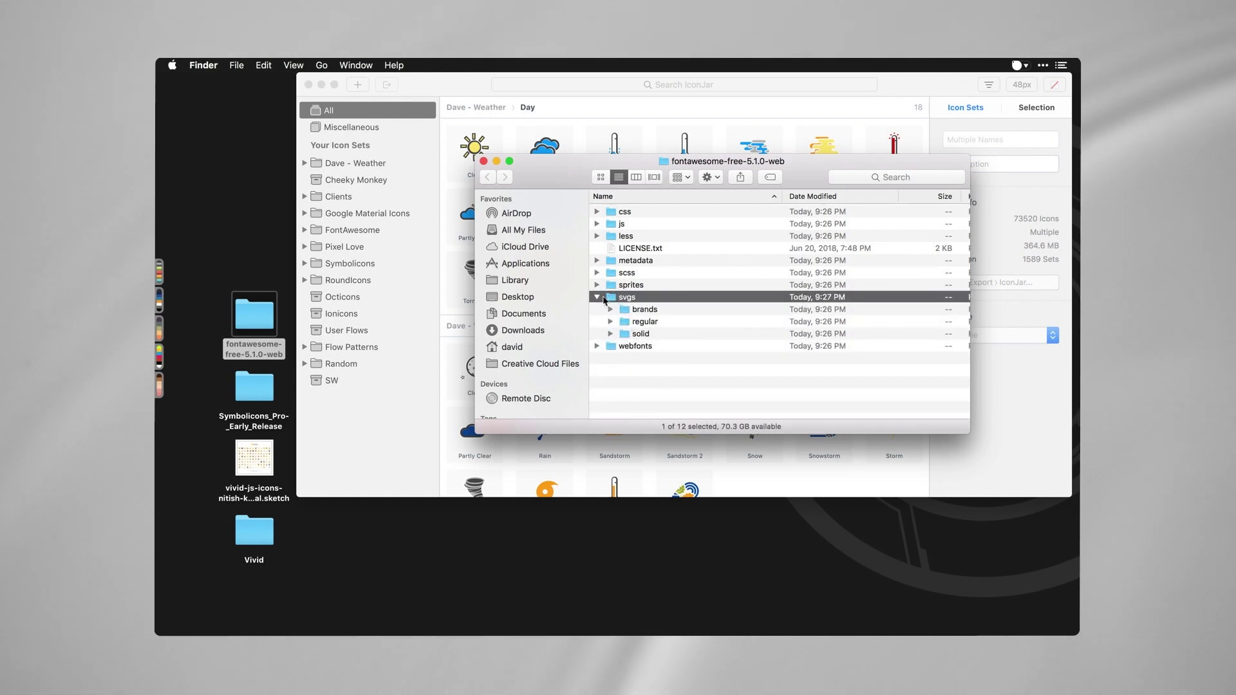
pyautogui.click(596, 297)
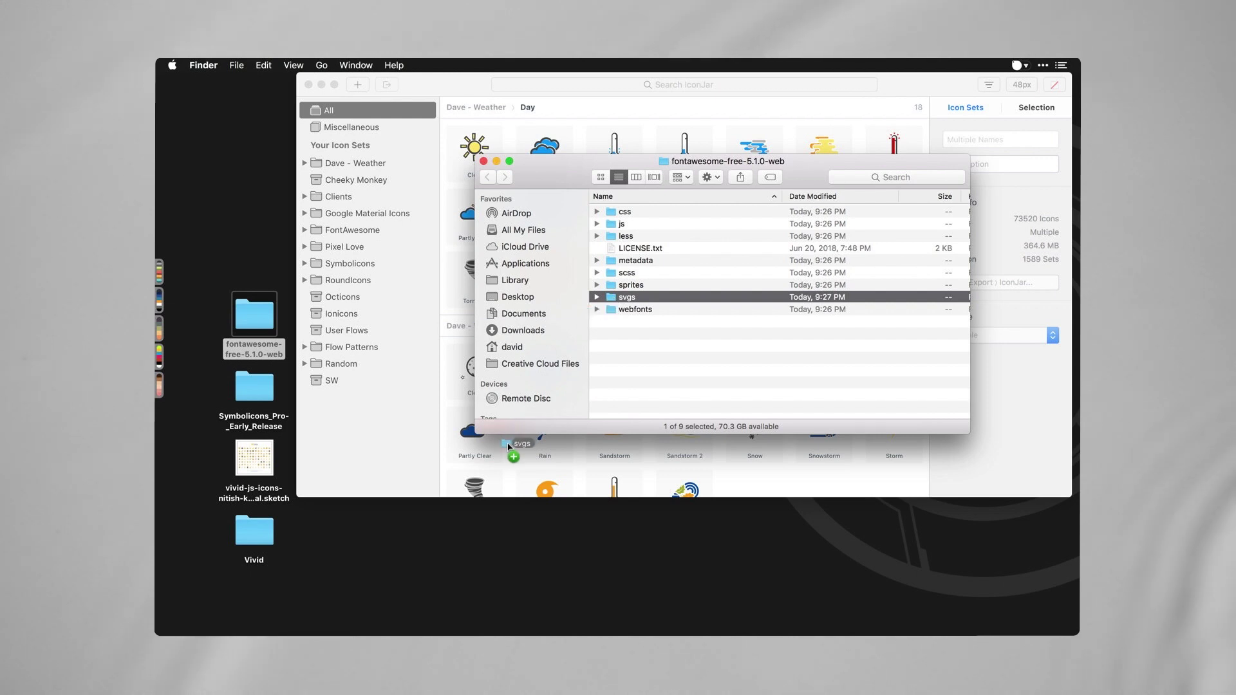
pyautogui.moveTo(508, 447); pyautogui.dragTo(504, 455)
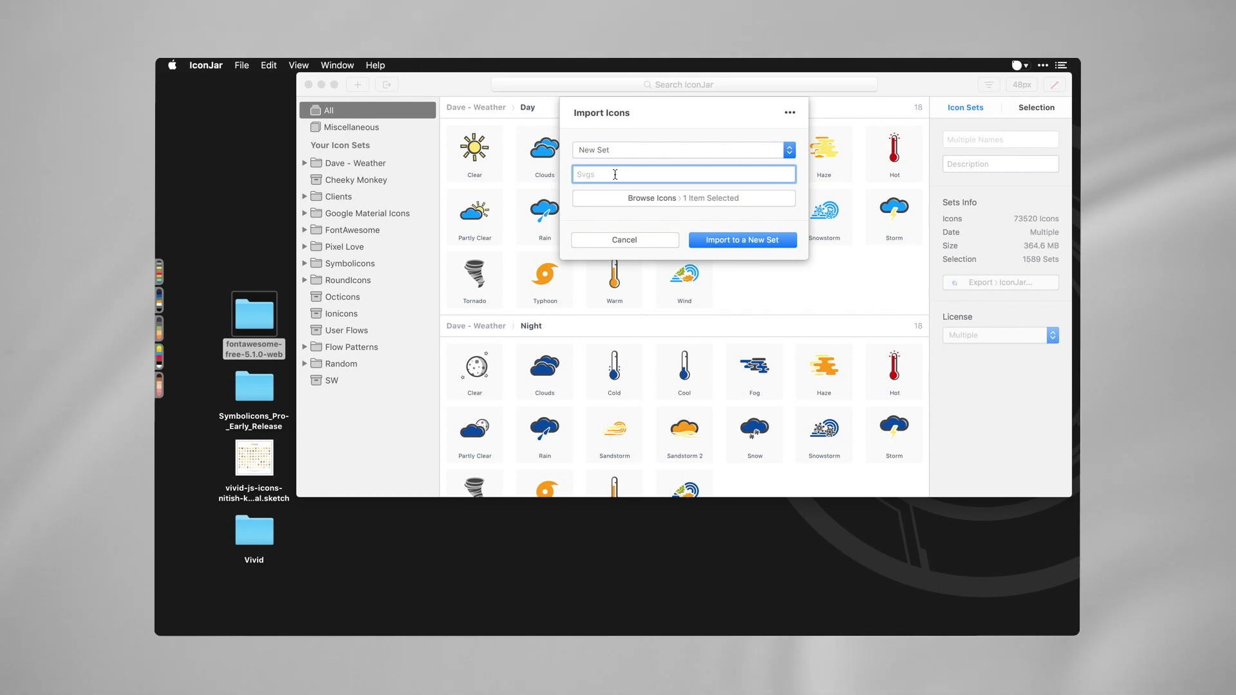
# - Import the SVGs as the FA-free set, then inspect the Amazon Pay, Bandcamp and Css3 icons
pyautogui.write('FA-free')
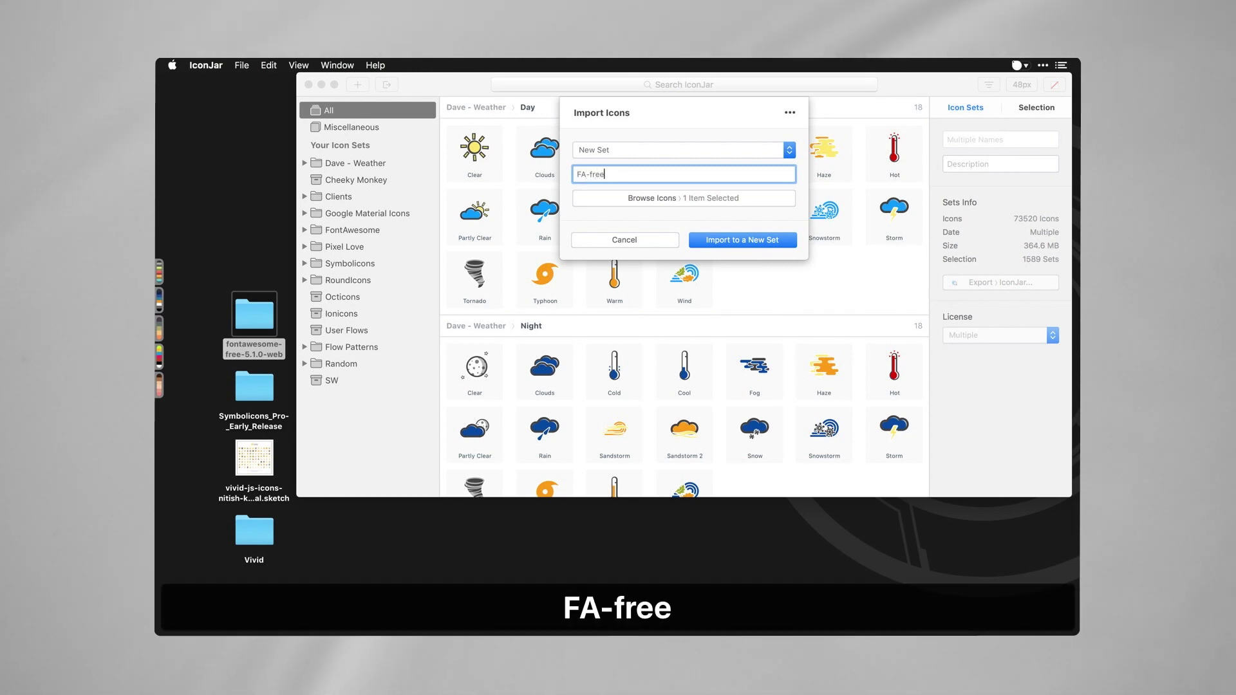
pyautogui.press('Return')
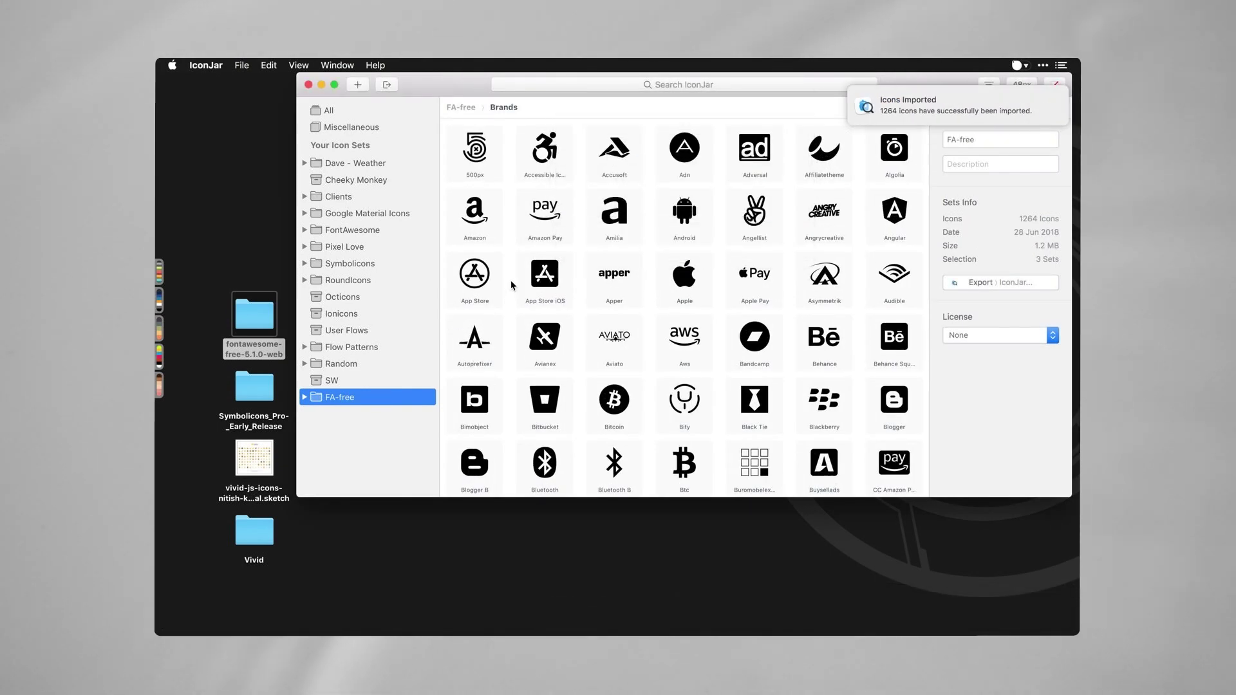
pyautogui.click(547, 214)
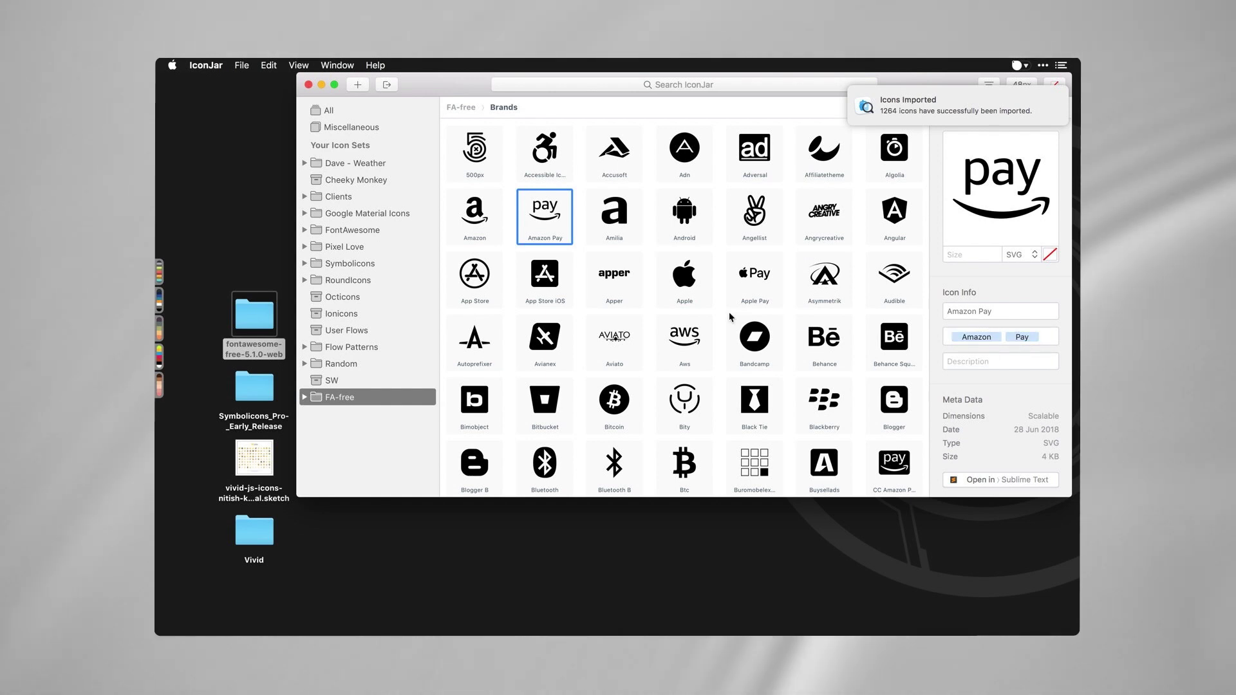
pyautogui.click(751, 340)
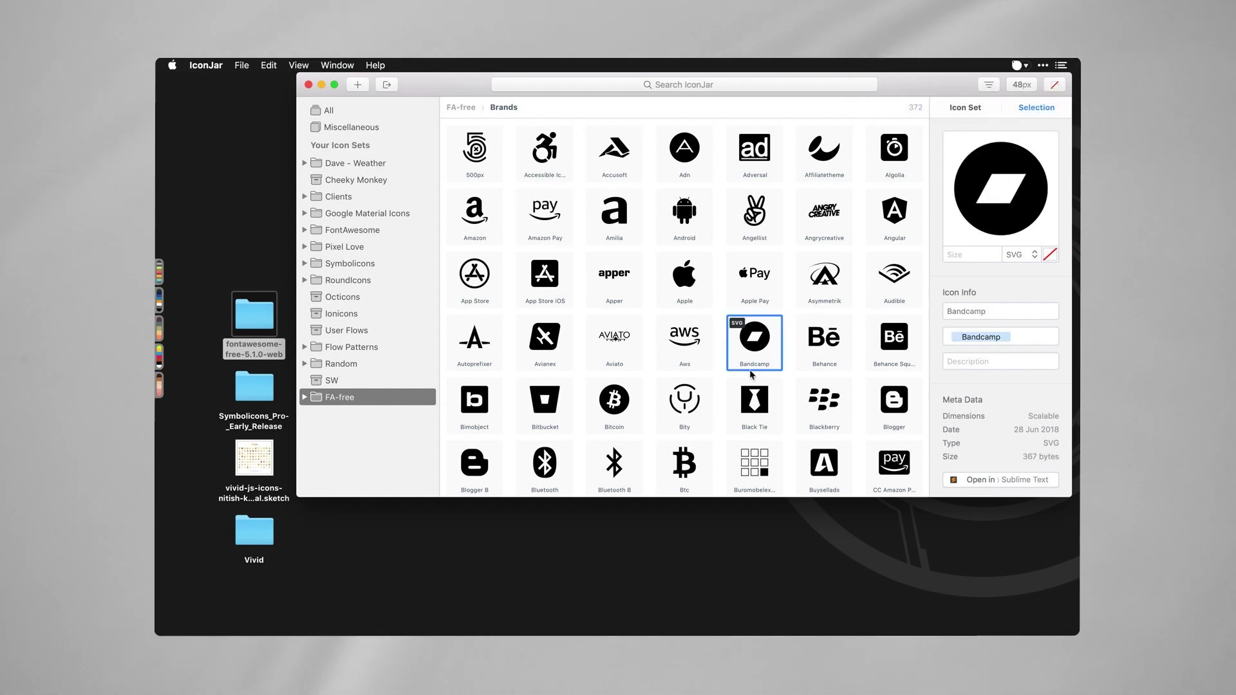
pyautogui.scroll(-6, 751, 386)
pyautogui.click(751, 425)
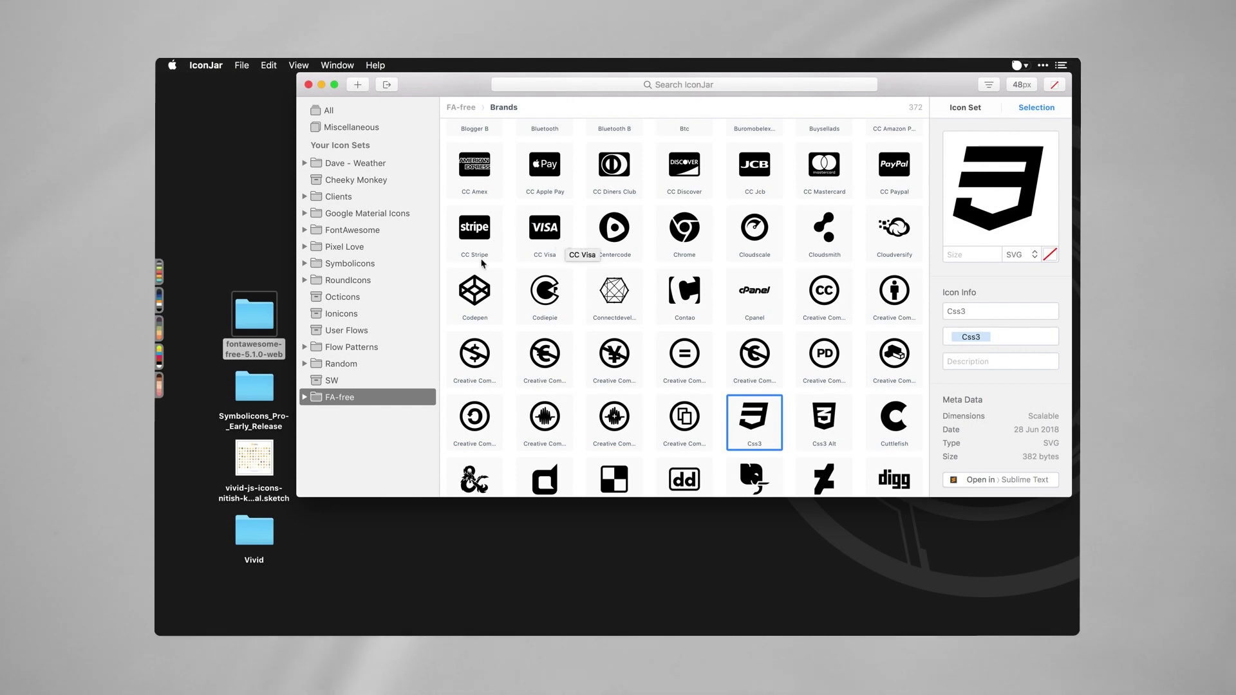
# - Quick Look Symbolicons Pro - Duoline.iconjar in the Symbolicons_Pro-_Early_Release folder, then bring Sketch forward
pyautogui.doubleClick(256, 388)
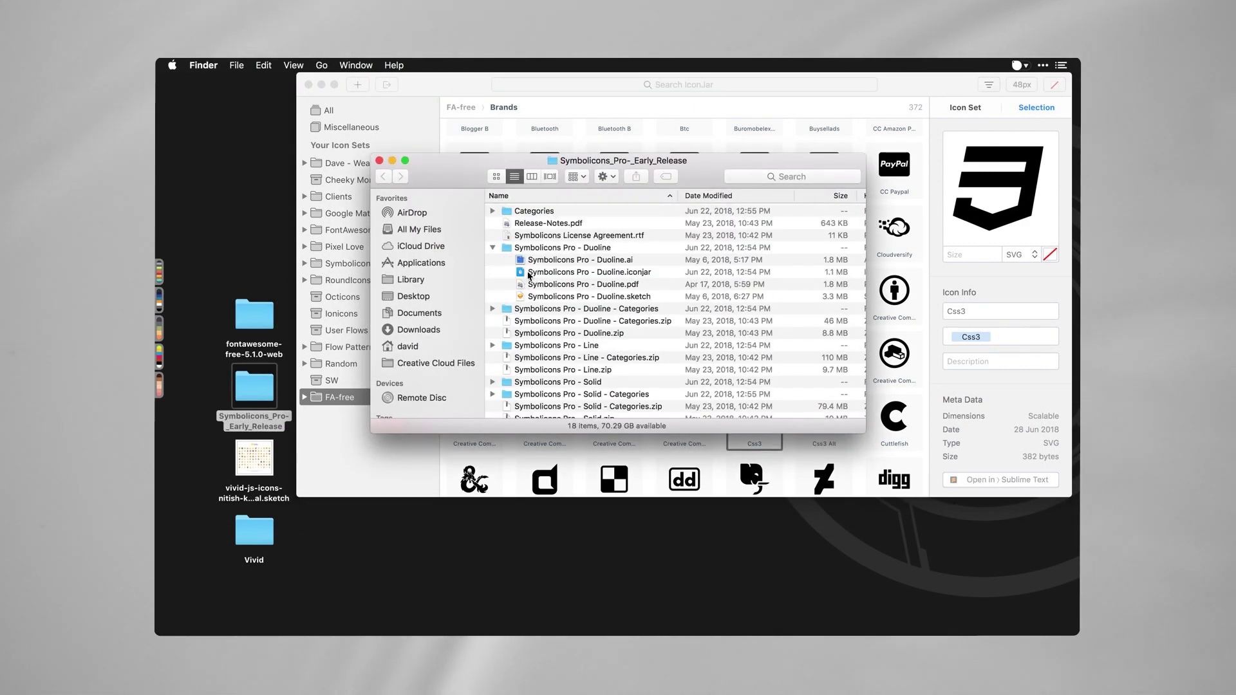
pyautogui.click(533, 275)
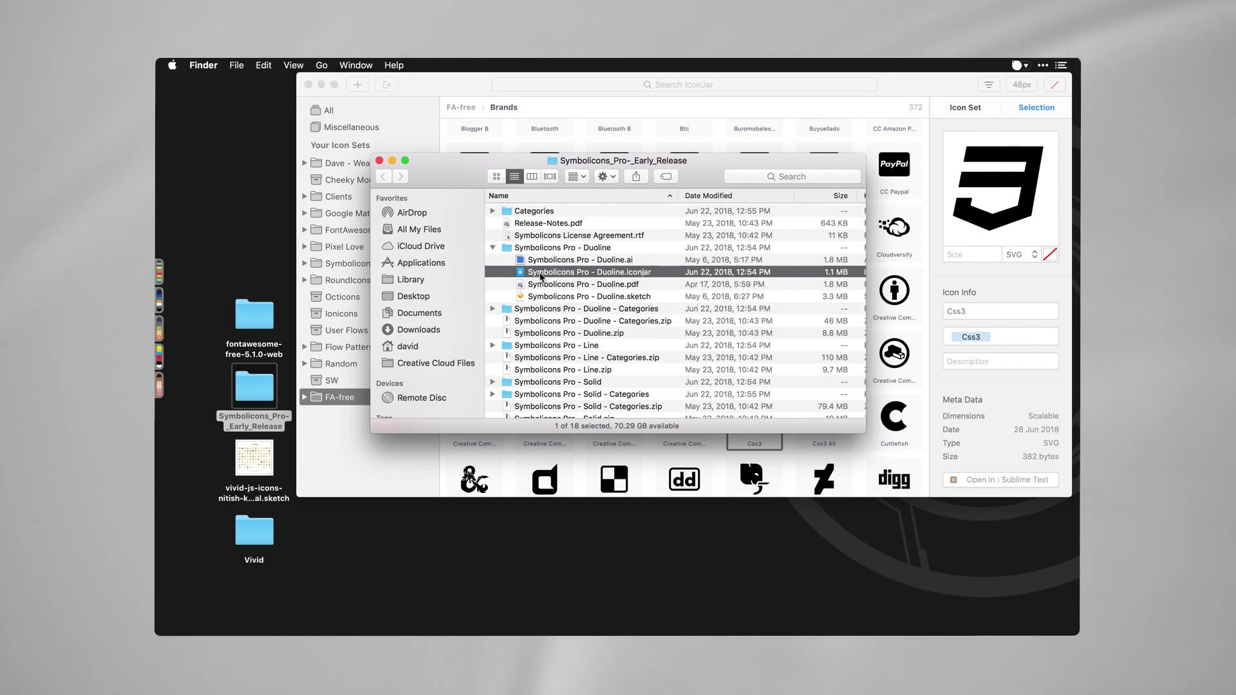
pyautogui.press('space')
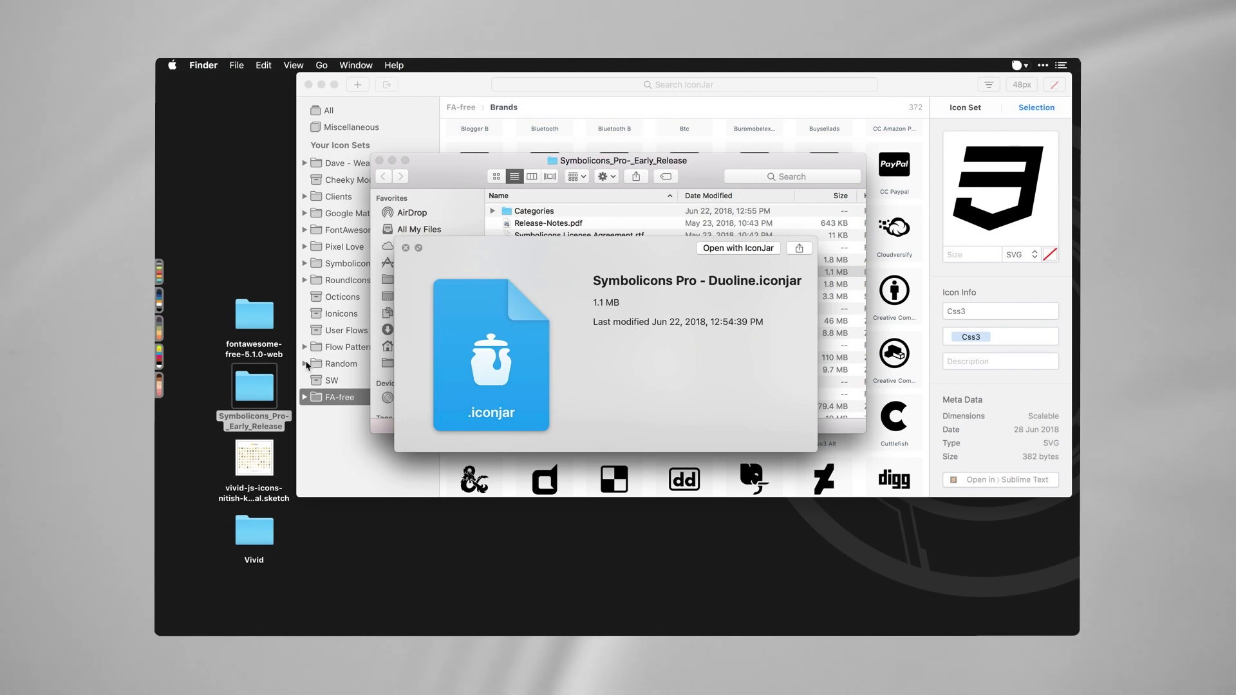
pyautogui.press('space')
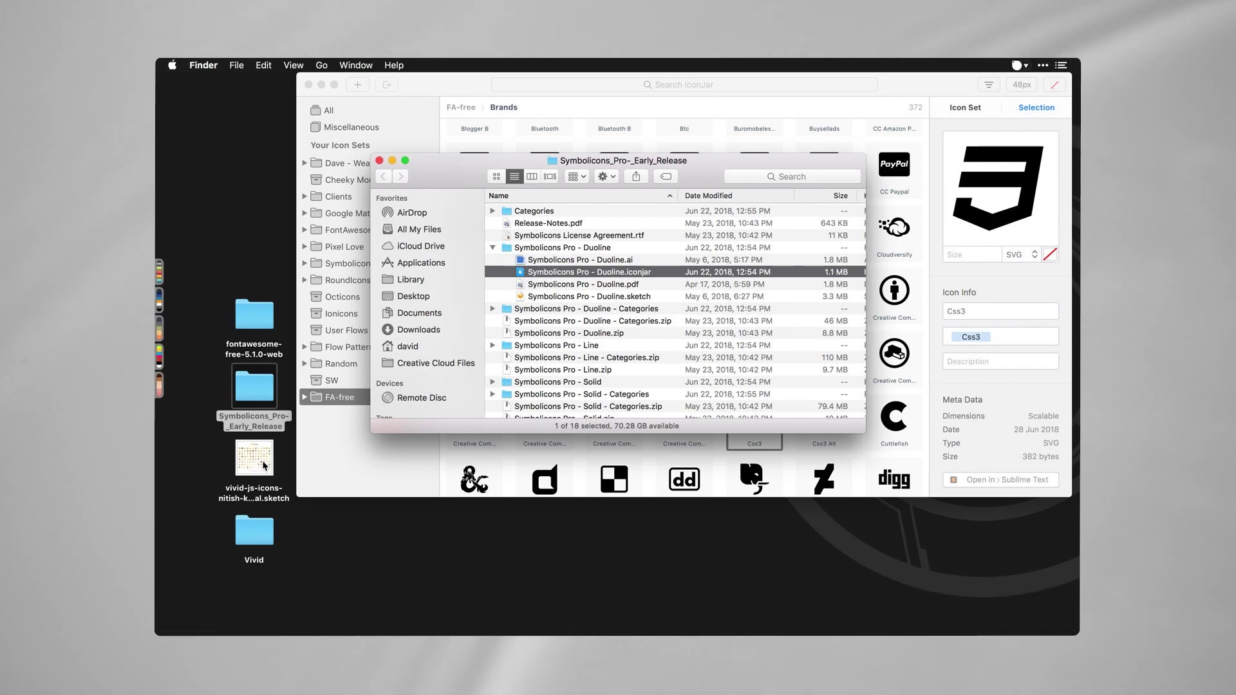
pyautogui.press('cmd+Tab')
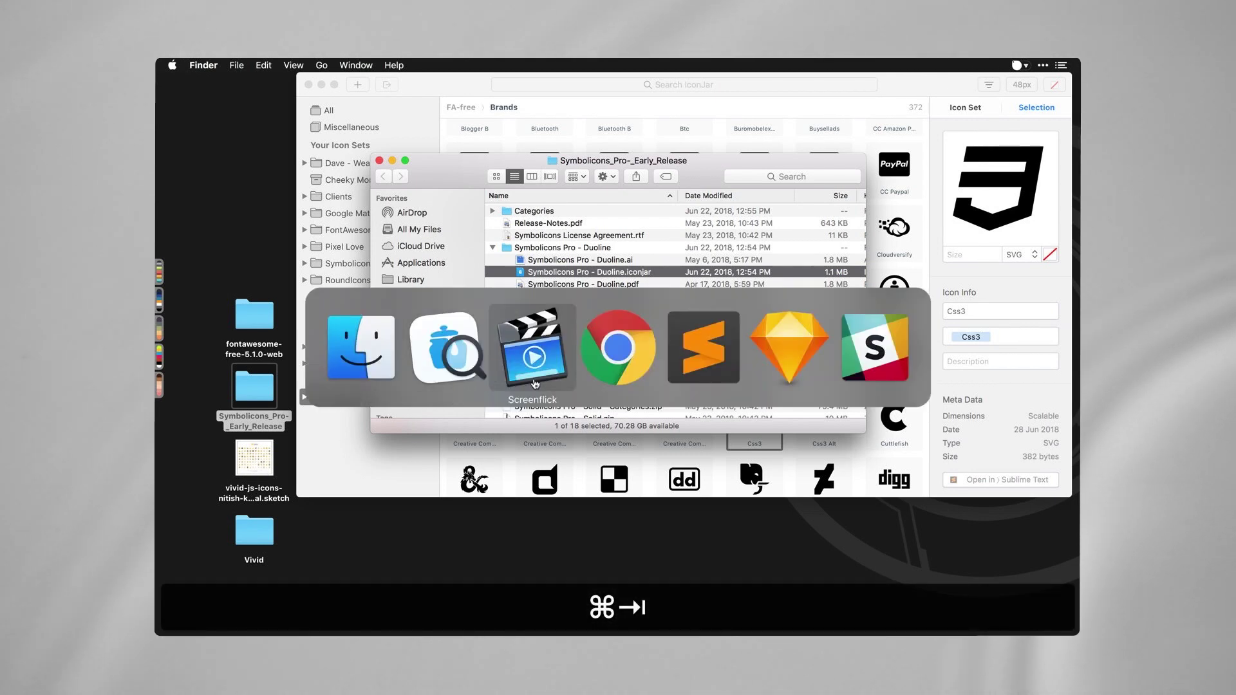
pyautogui.click(785, 348)
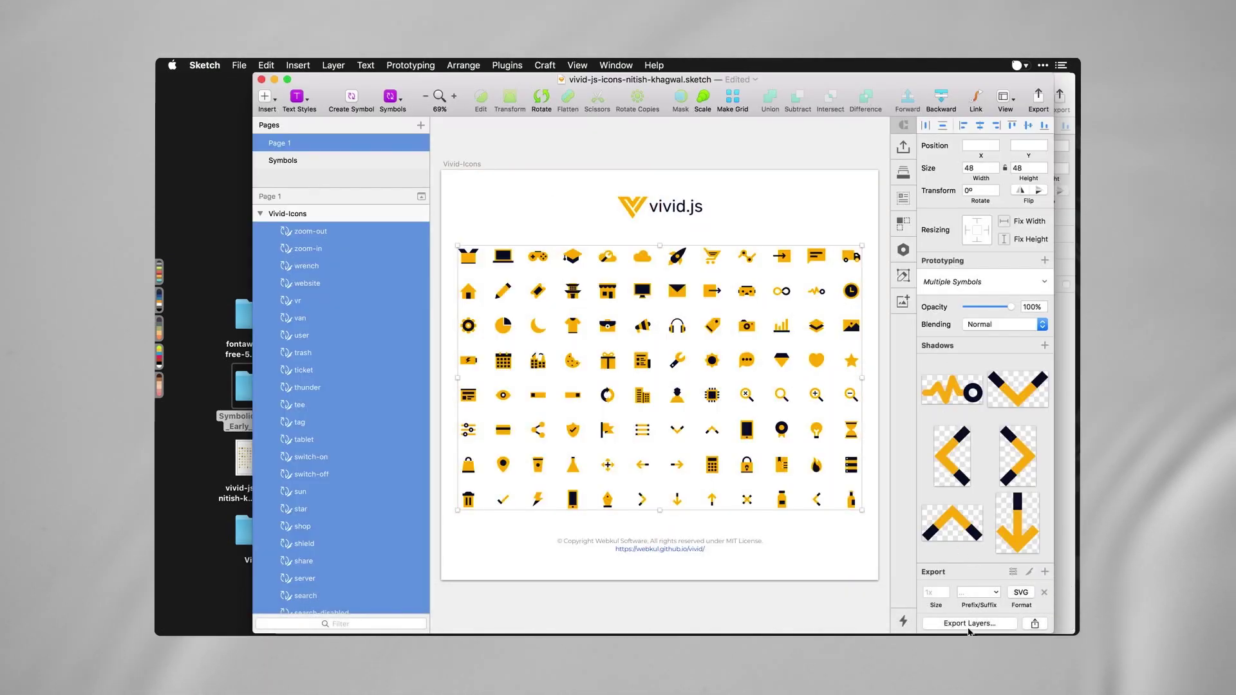
# - Drag the desktop Vivid folder into IconJar and import it as a new Vivid set
pyautogui.press('alt')
pyautogui.click(262, 533)
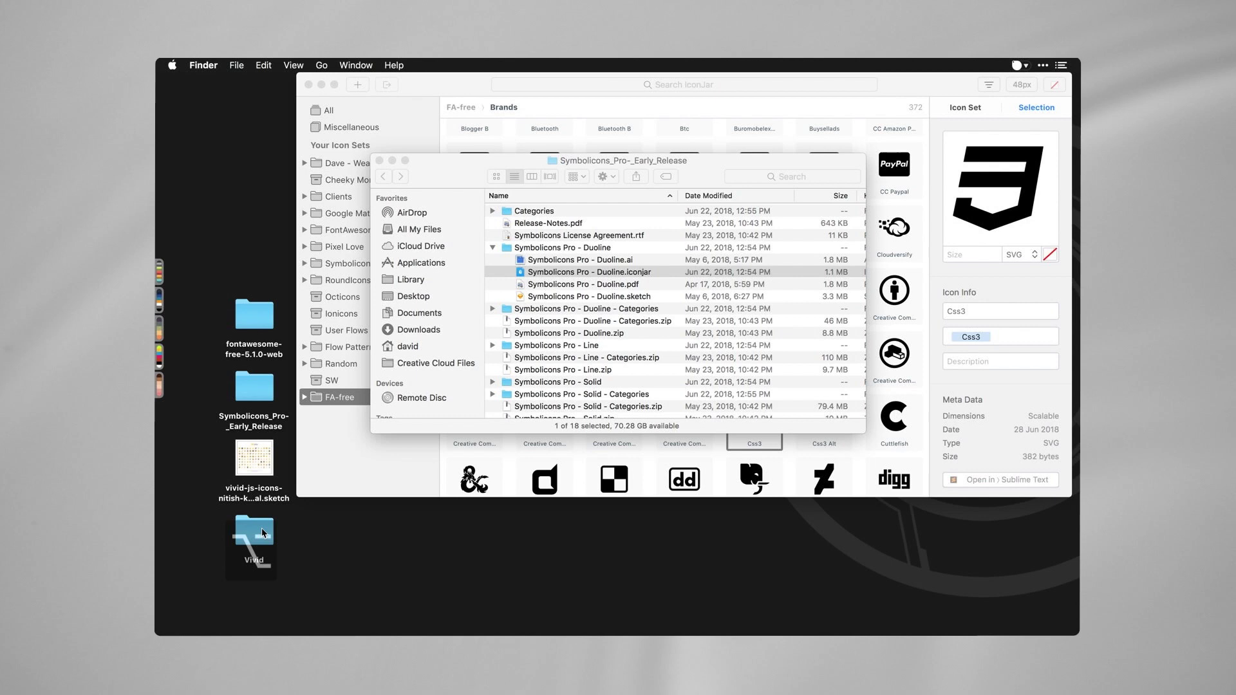
pyautogui.moveTo(260, 536); pyautogui.dragTo(514, 480)
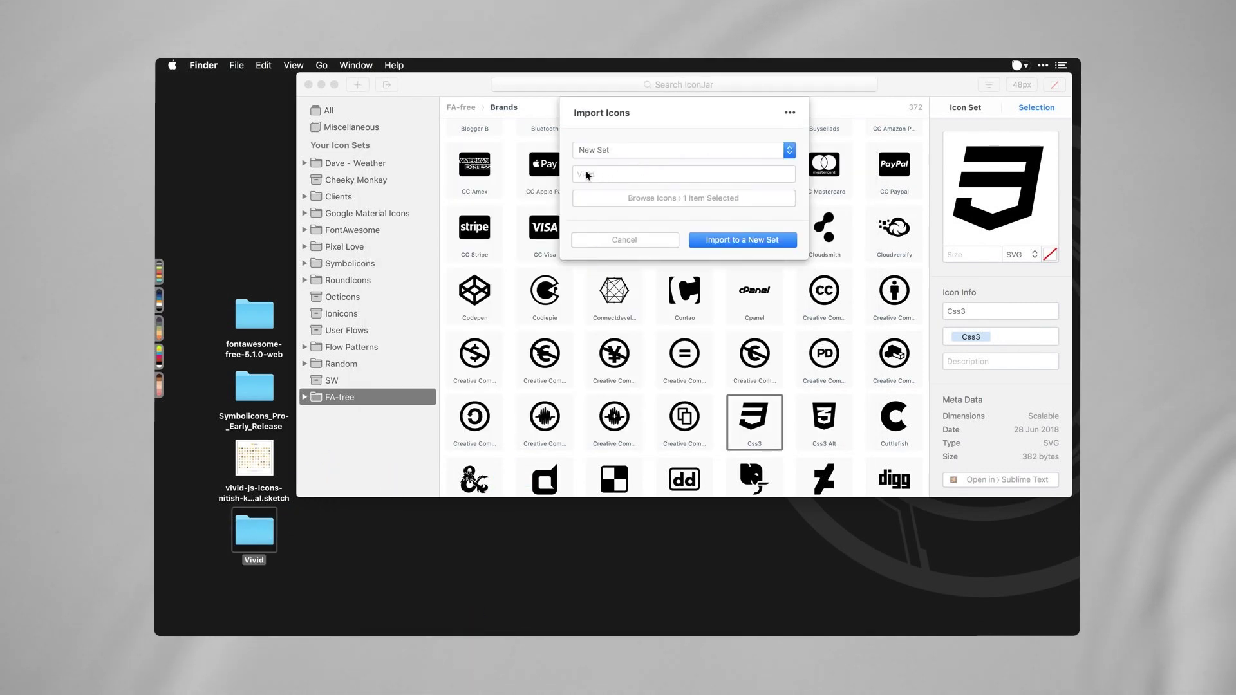
pyautogui.click(727, 241)
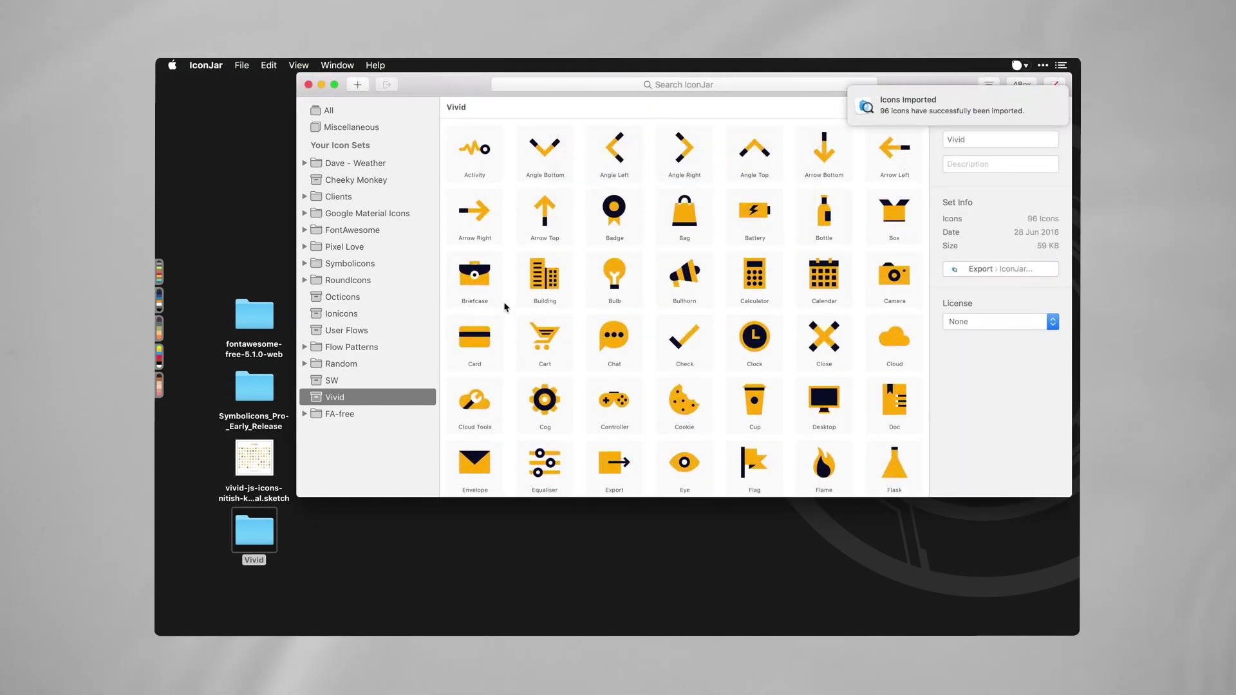
# - Search the FA-free set for 'facebook', limiting the search to the current selection
pyautogui.click(345, 417)
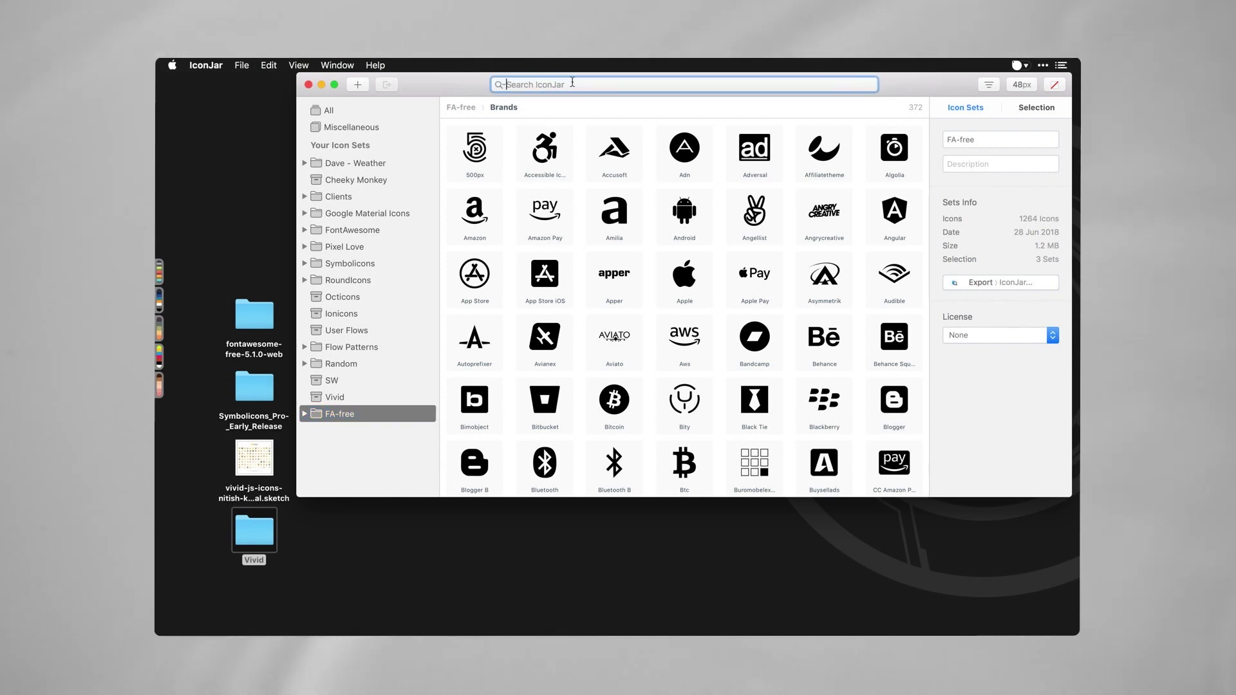
pyautogui.write('face')
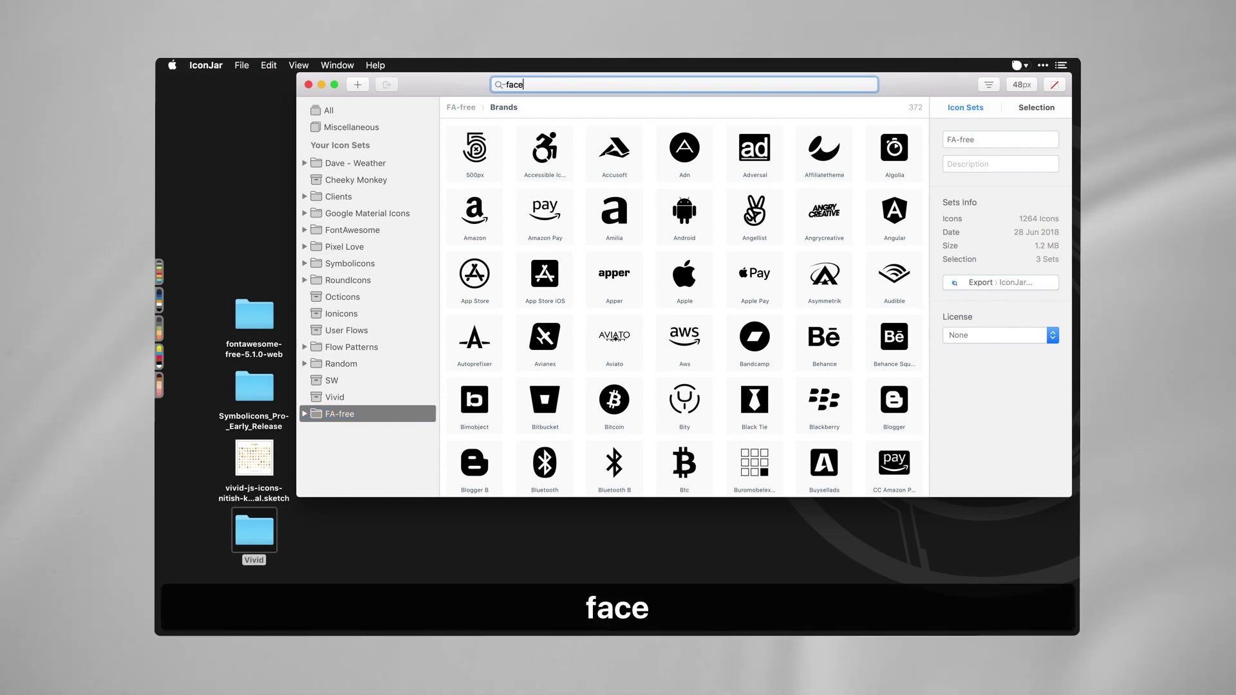
pyautogui.write('book')
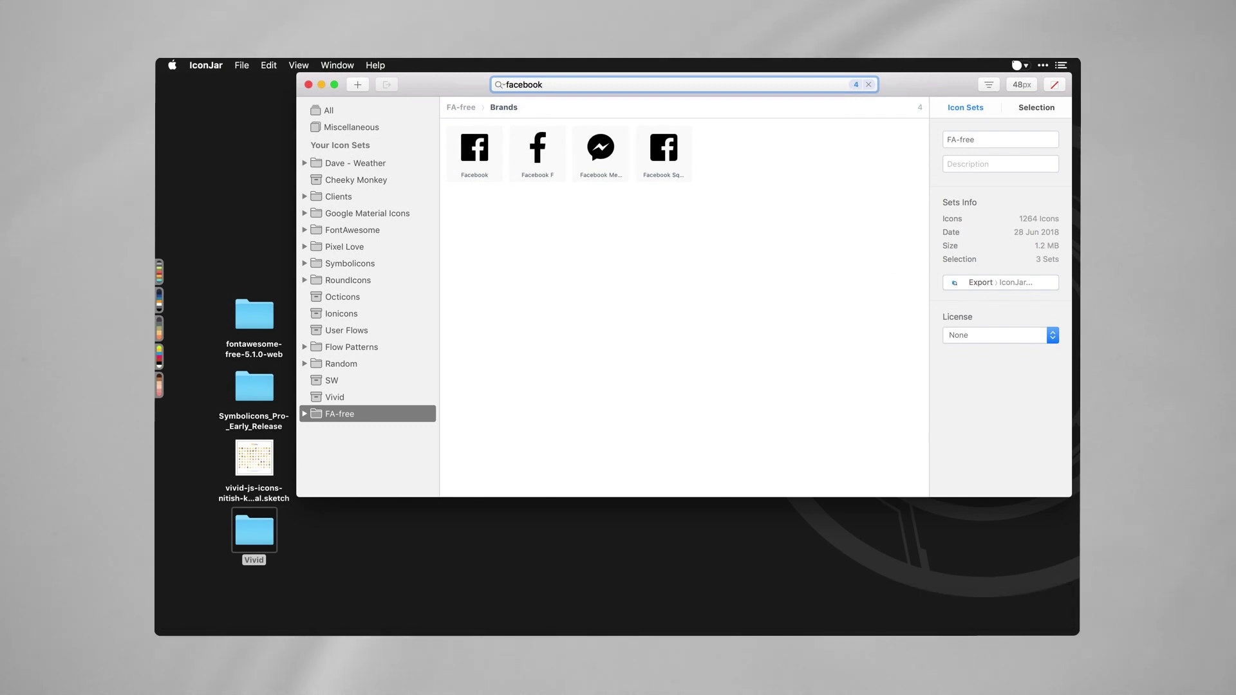
pyautogui.click(498, 85)
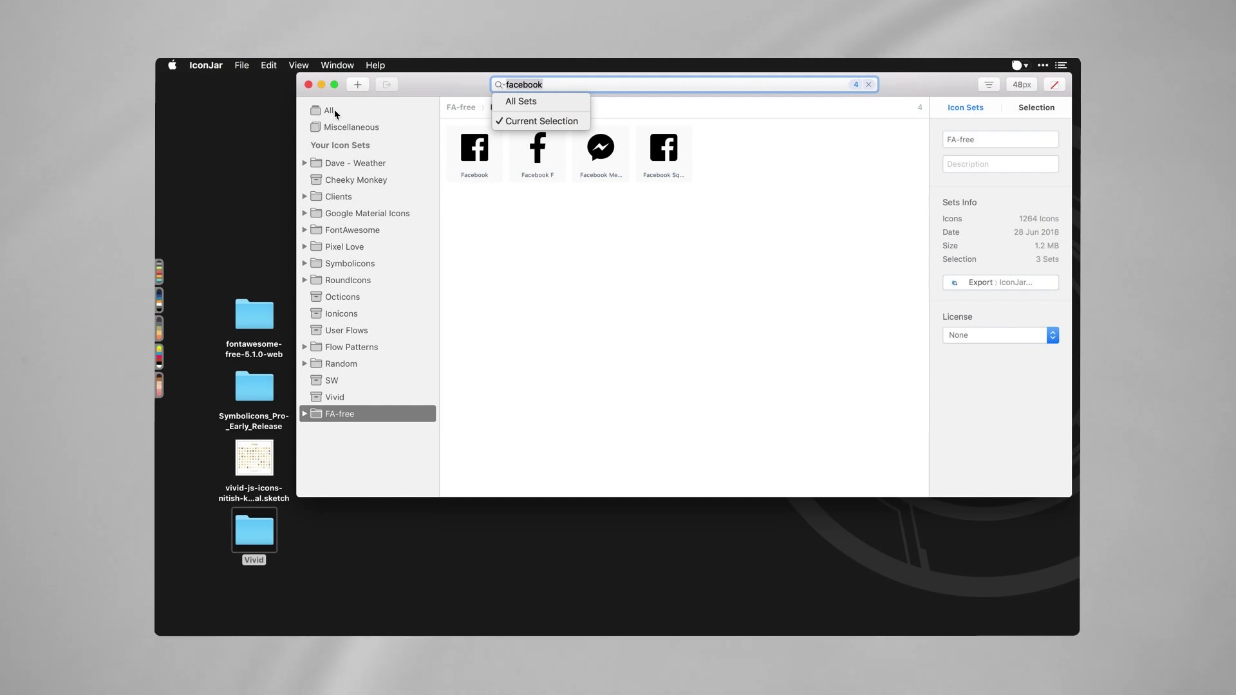
pyautogui.press('BackSpace')
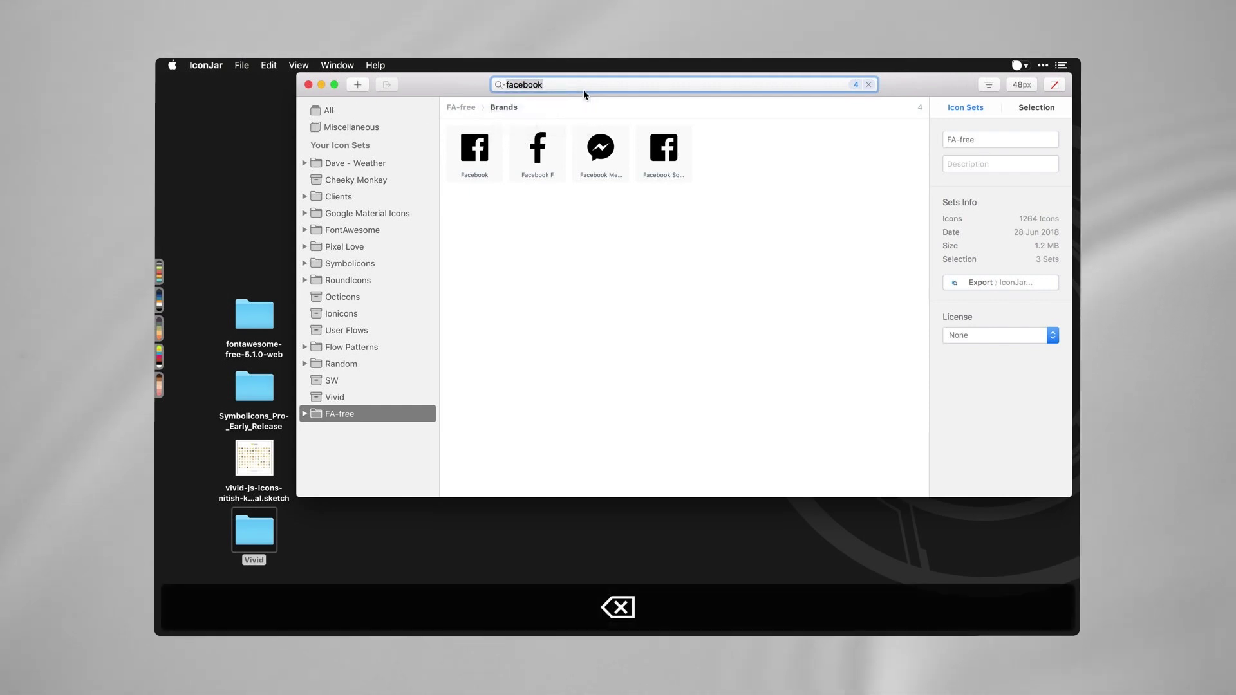
# - Tint the Facebook icon previews light green #B8E986 after trying red, yellow and orange
pyautogui.moveTo(697, 206); pyautogui.dragTo(432, 153)
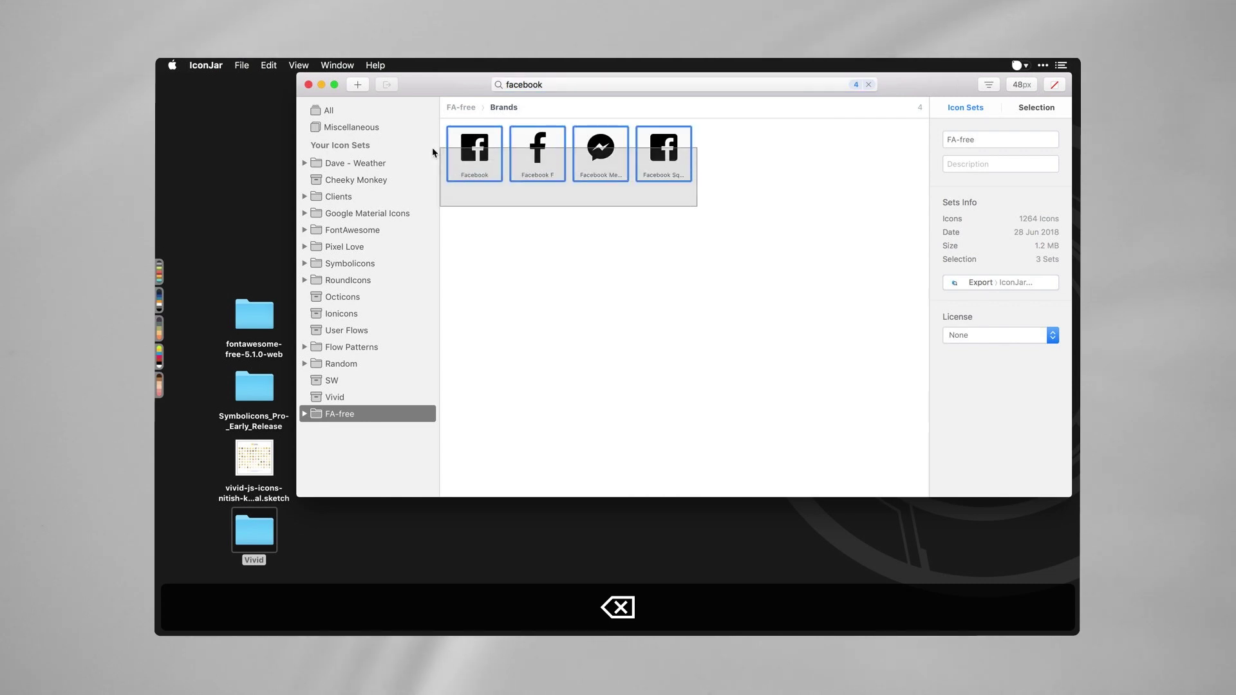
pyautogui.click(736, 264)
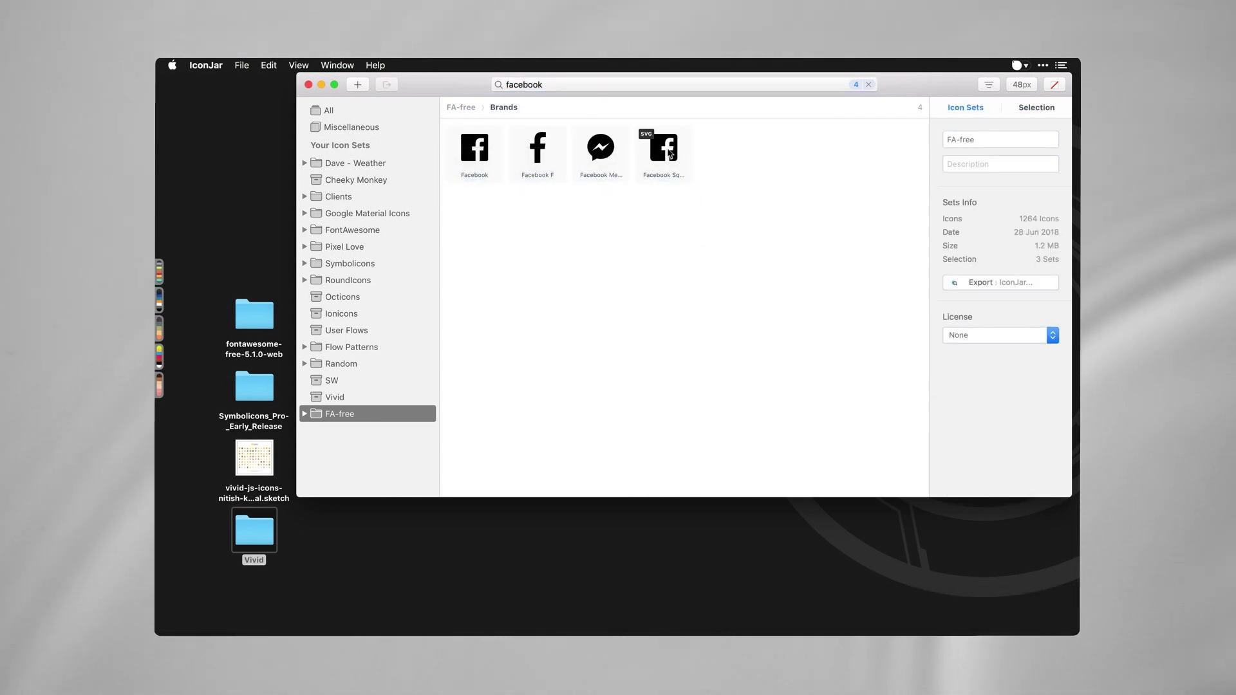
pyautogui.click(1055, 86)
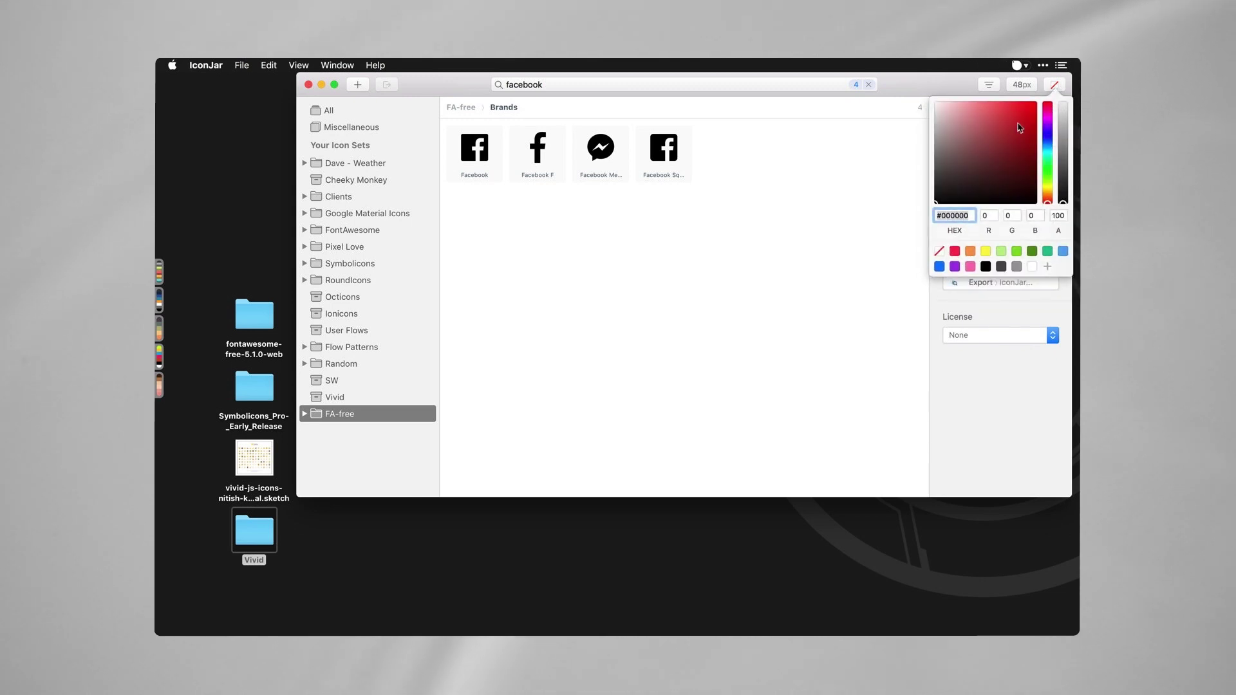
pyautogui.moveTo(1019, 127); pyautogui.dragTo(1022, 108)
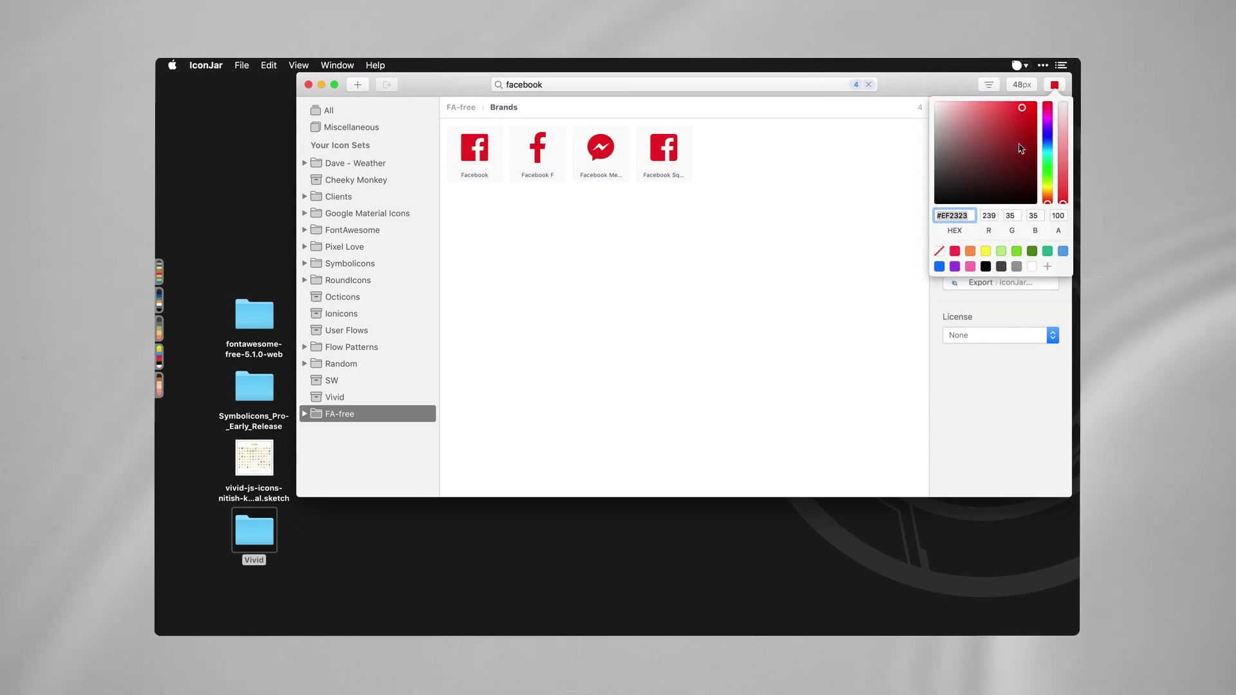
pyautogui.click(985, 251)
pyautogui.click(970, 252)
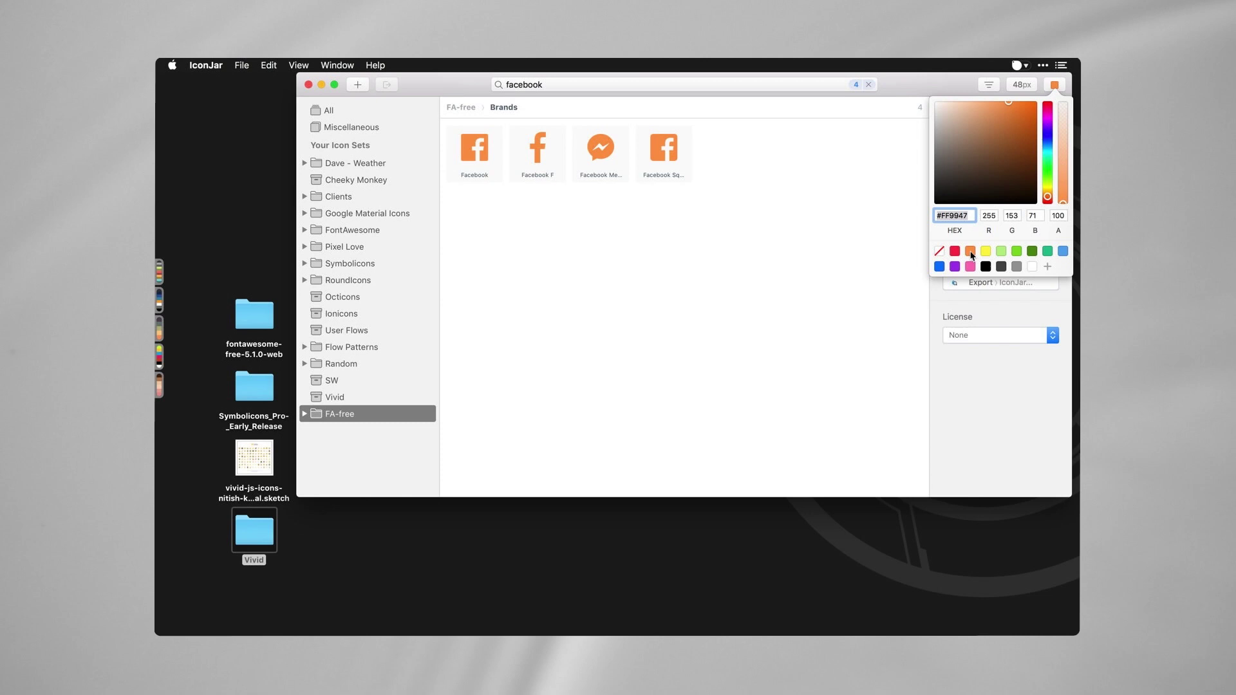
pyautogui.click(954, 251)
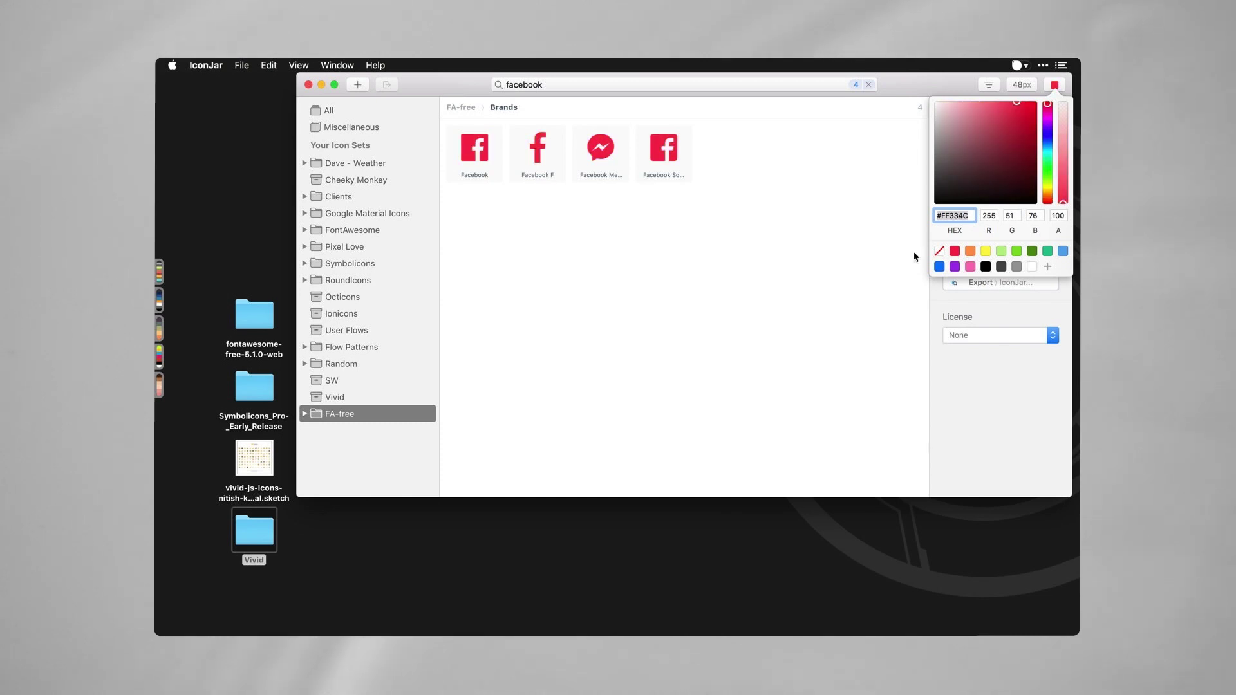
pyautogui.click(1002, 253)
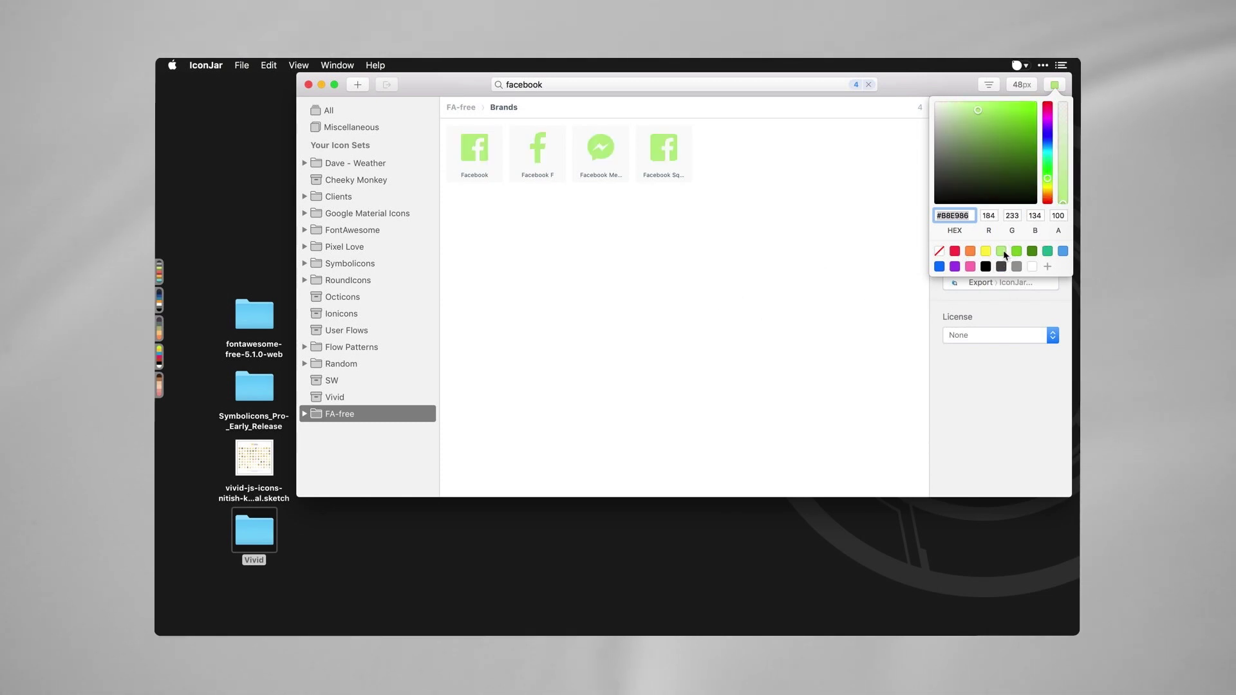
pyautogui.click(753, 291)
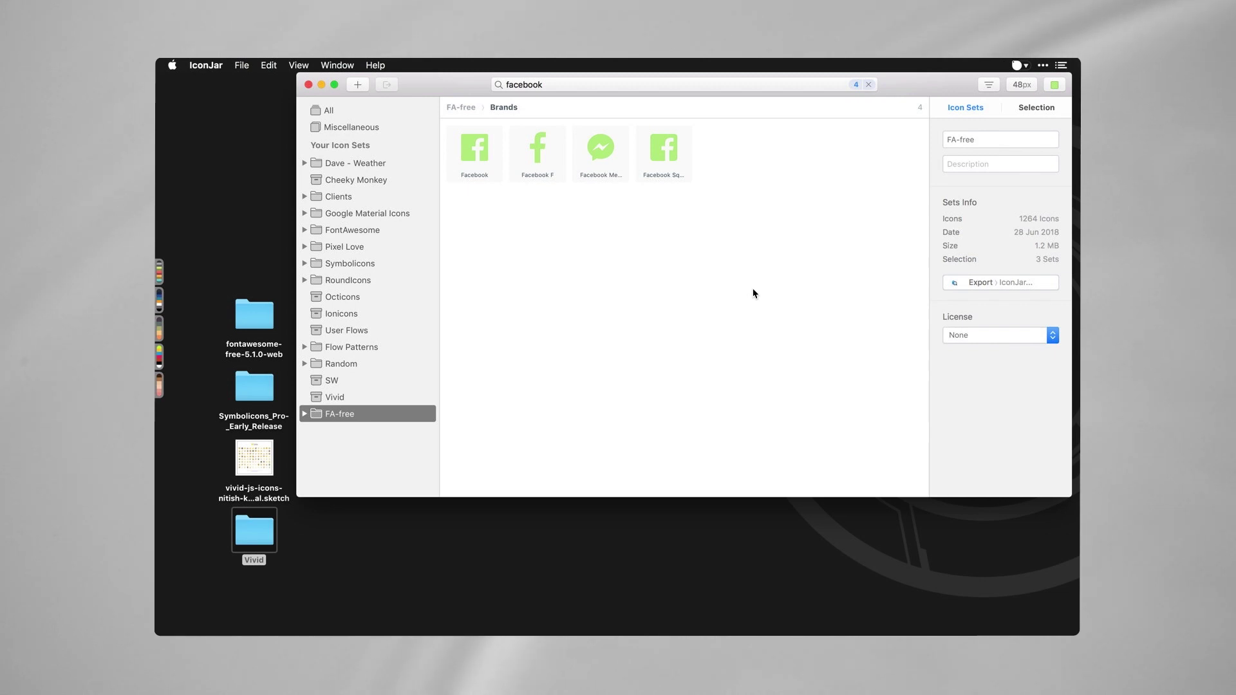
pyautogui.press('super+1')
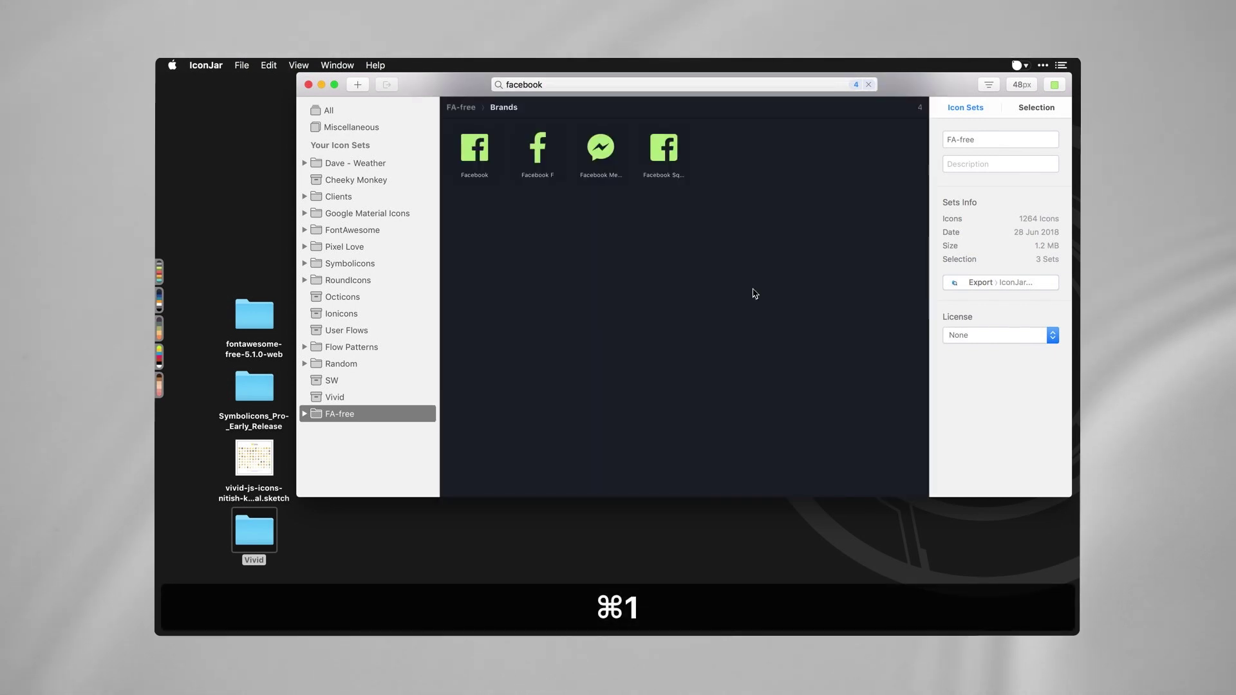
pyautogui.press('super+1')
pyautogui.press('super+1')
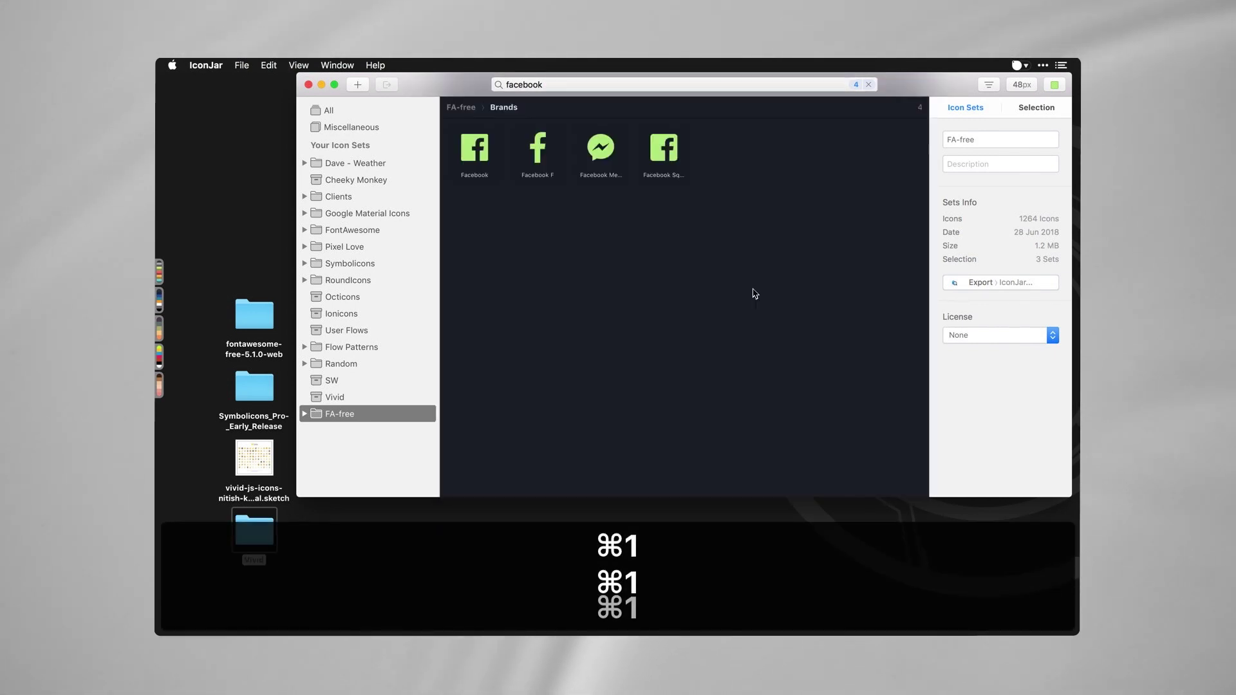
pyautogui.press('super+1')
pyautogui.press('super+1')
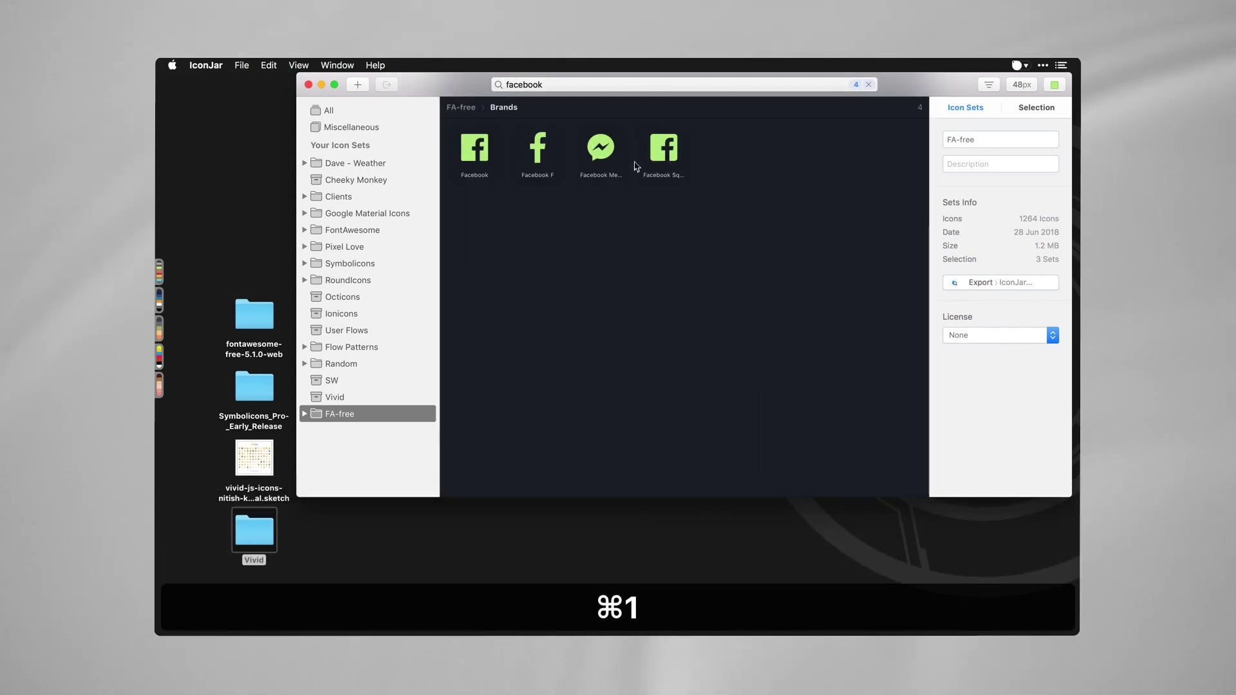
pyautogui.press('super+1')
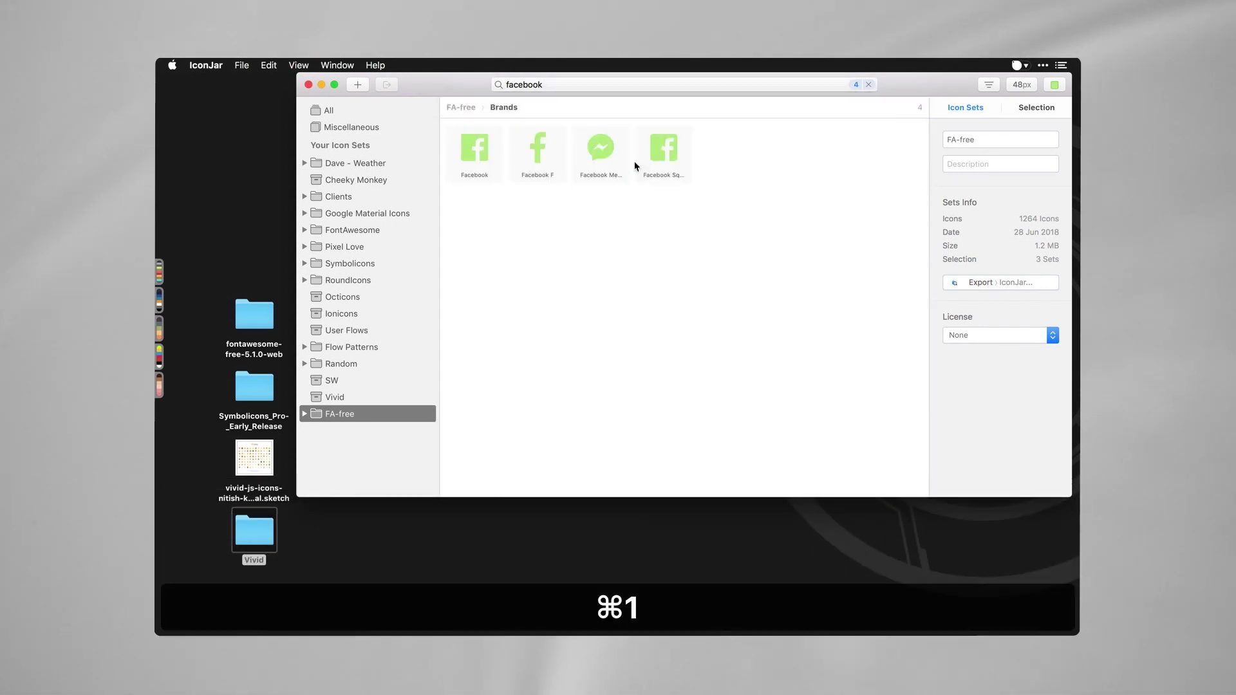
pyautogui.click(1053, 86)
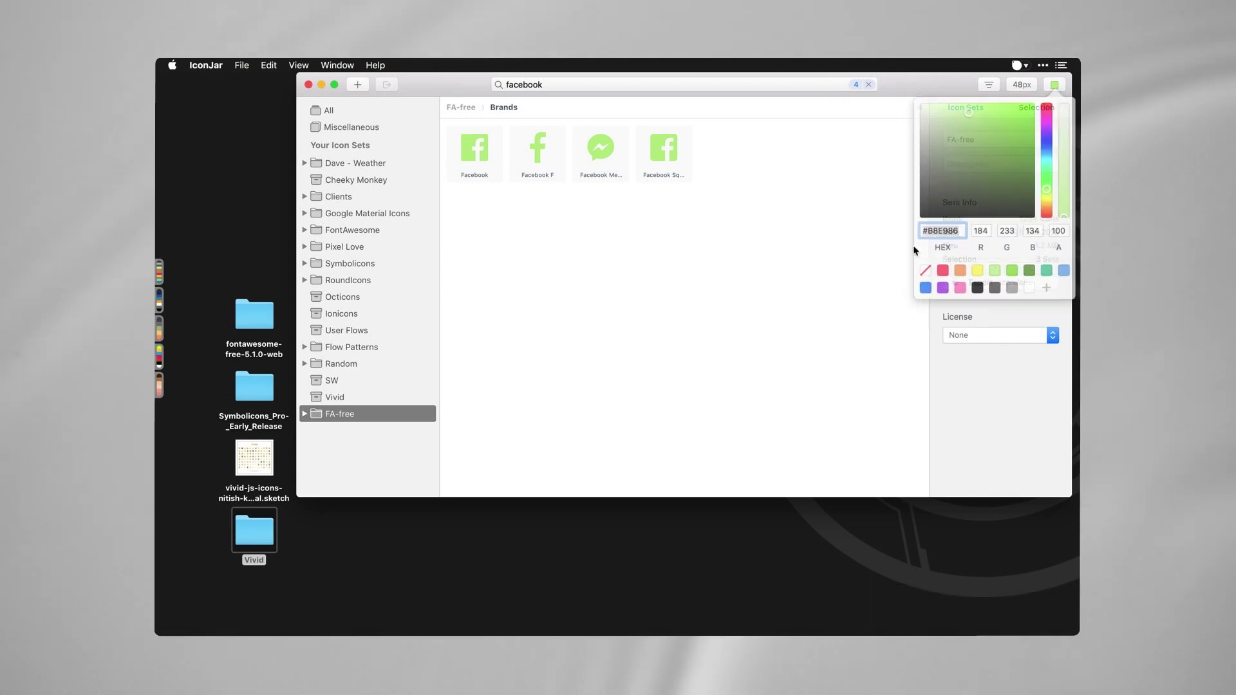
# - Clear the preview tint, colour Facebook Square green #518A0F, and drag it out as an SVG
pyautogui.click(925, 270)
pyautogui.click(659, 156)
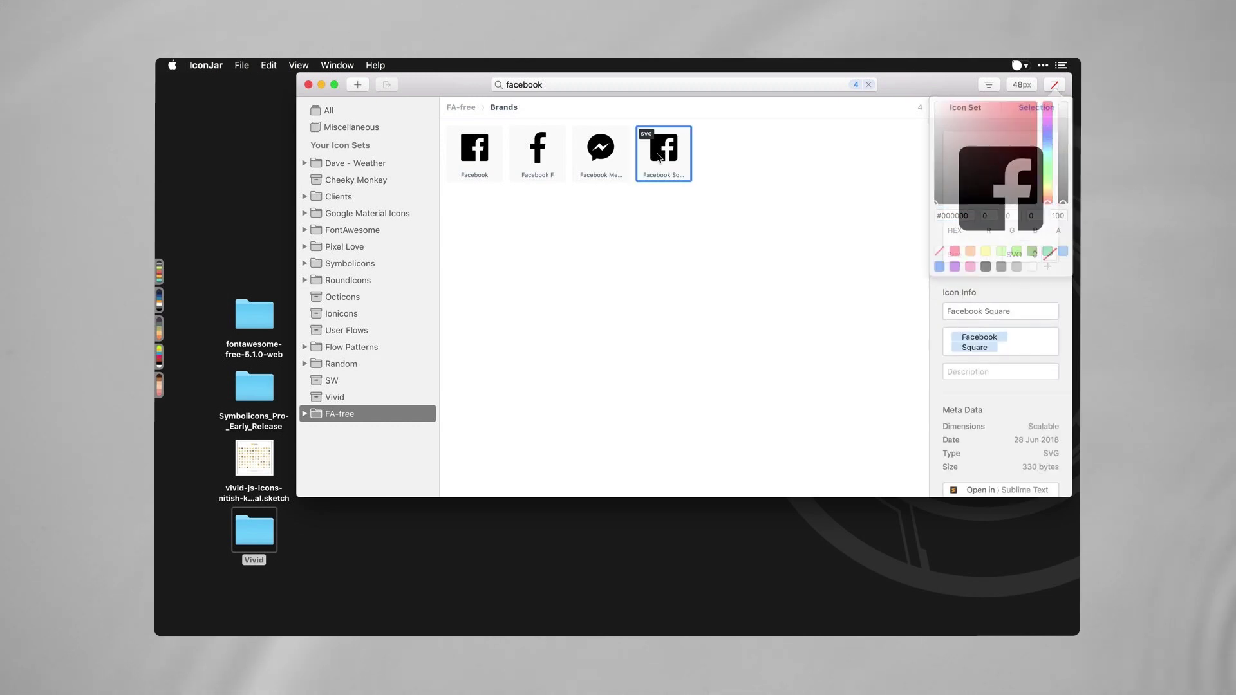
pyautogui.click(1050, 254)
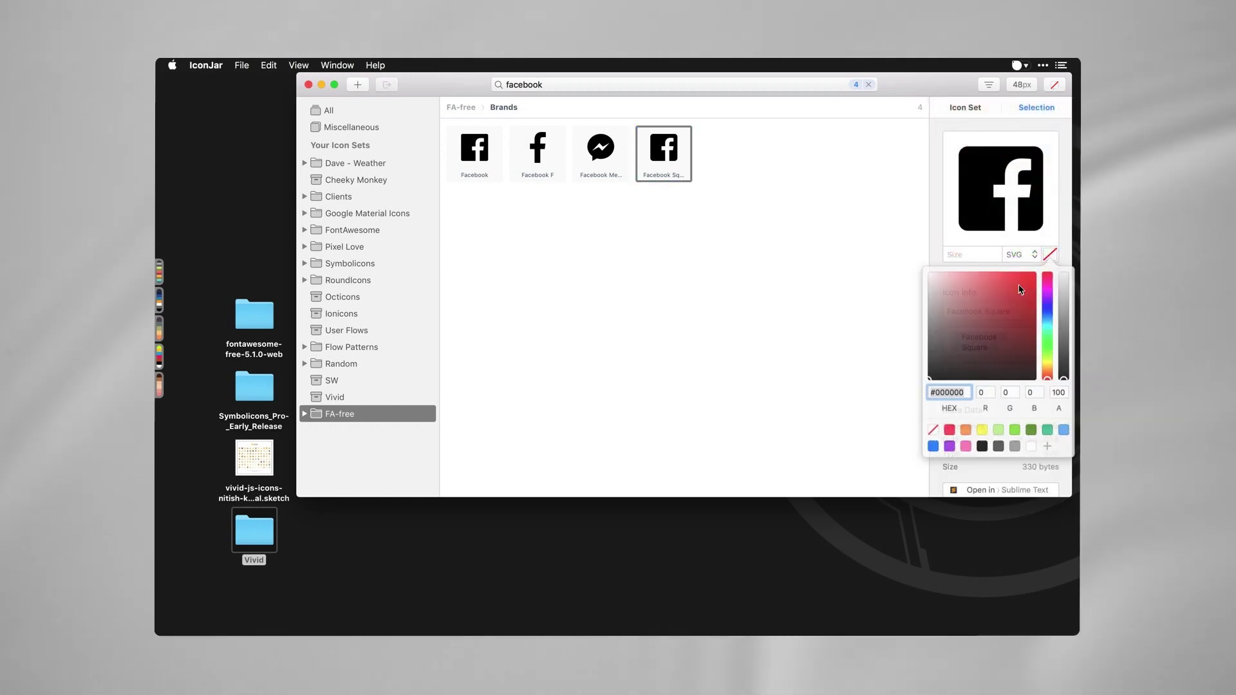
pyautogui.click(1016, 423)
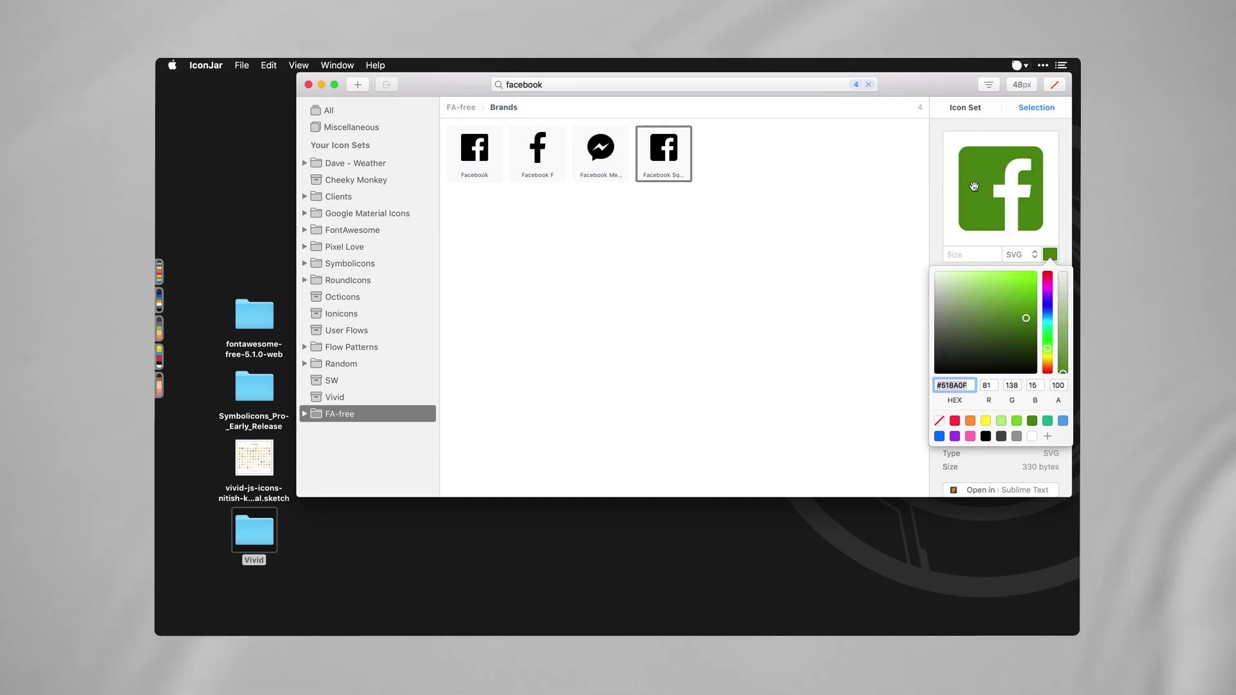
pyautogui.moveTo(974, 186); pyautogui.dragTo(1031, 155)
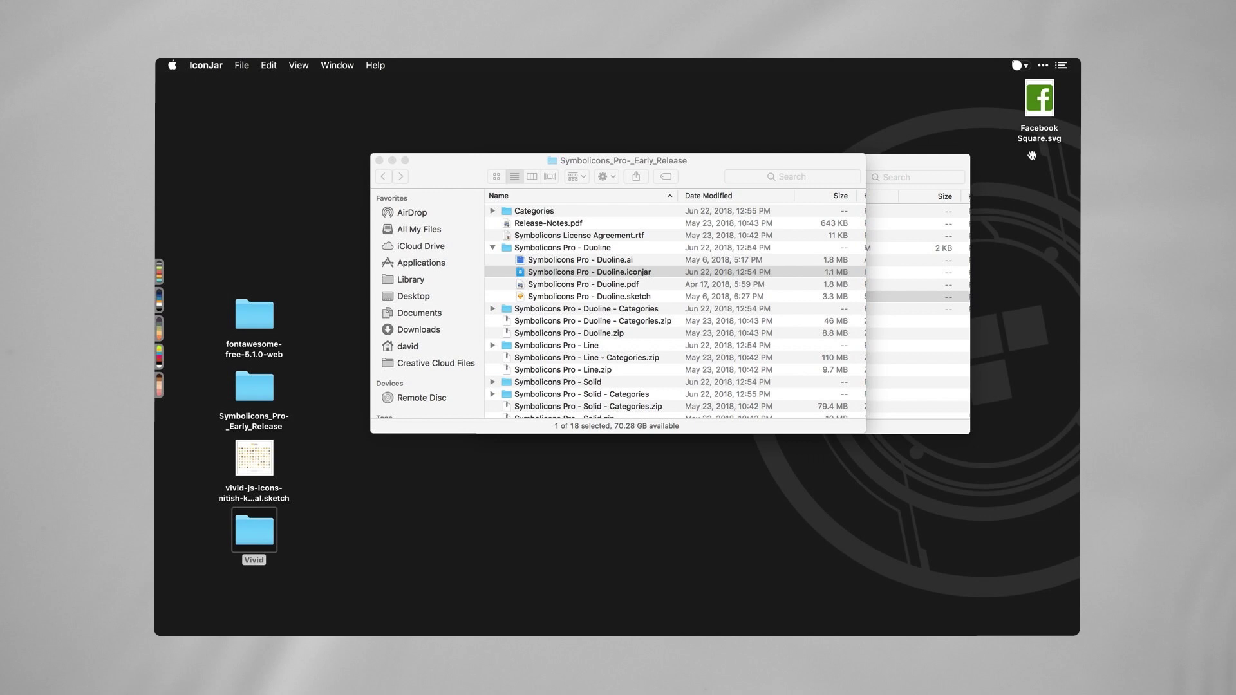
# - Check the desktop Facebook Square.svg in Quick Look, then return to IconJar
pyautogui.click(1041, 100)
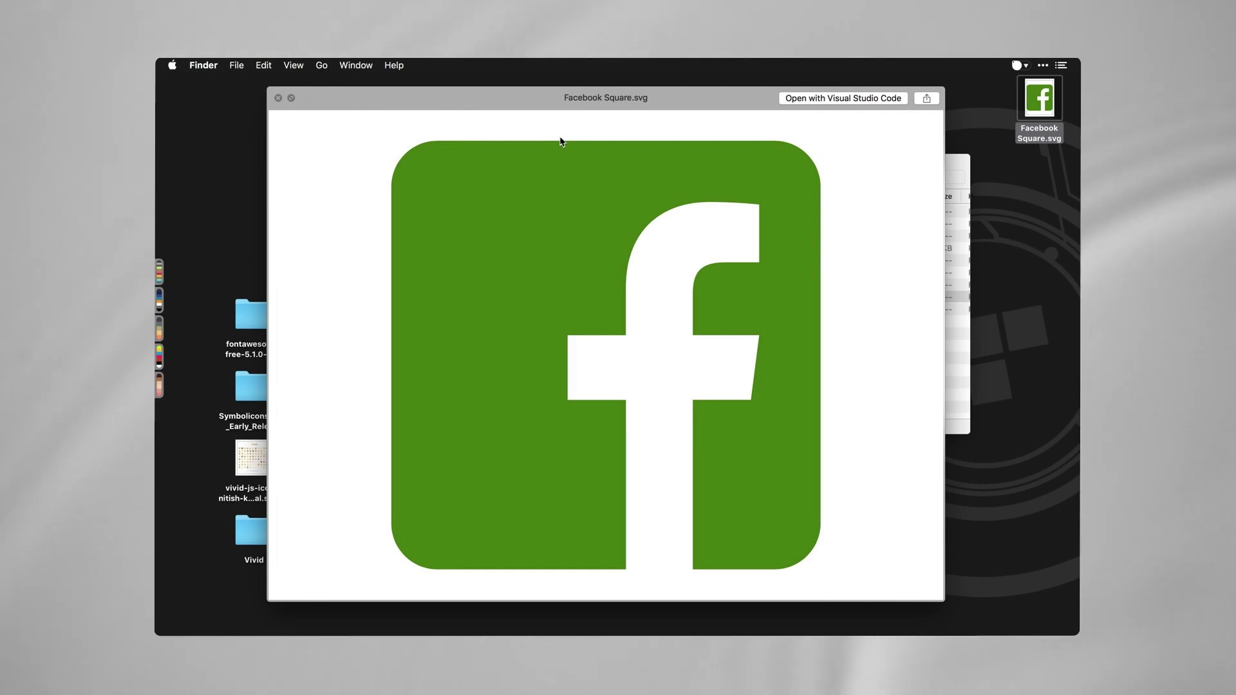
pyautogui.press('space')
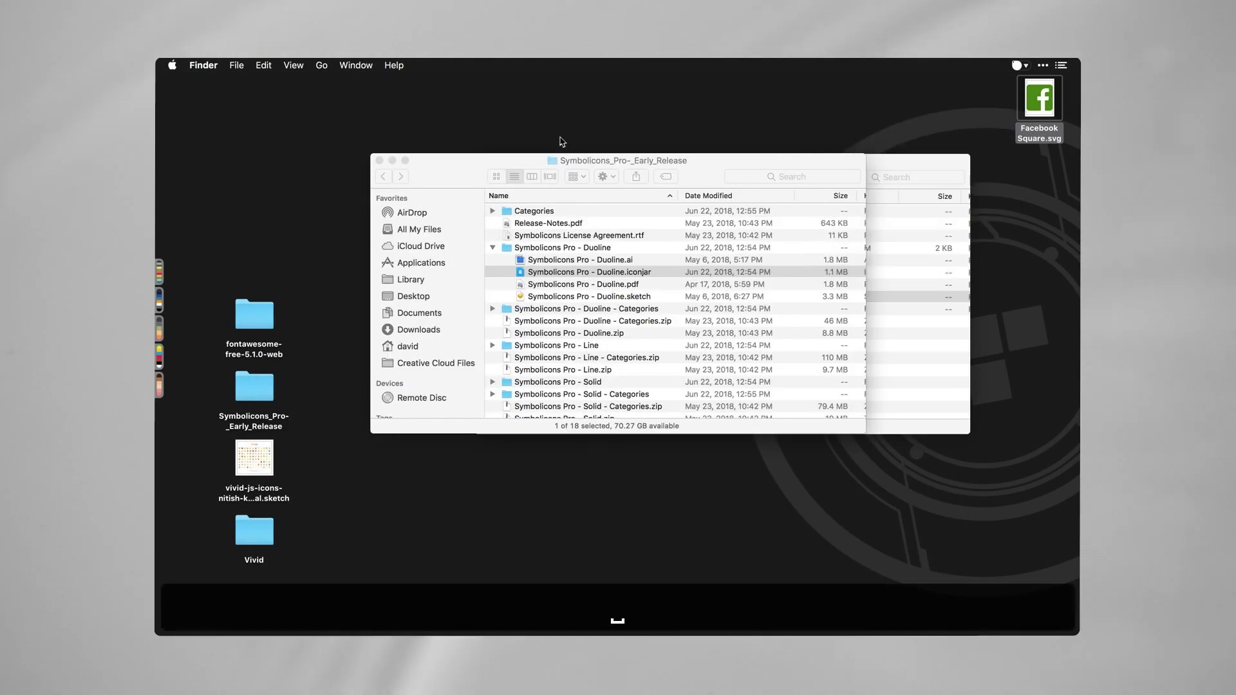
pyautogui.press('super+Tab')
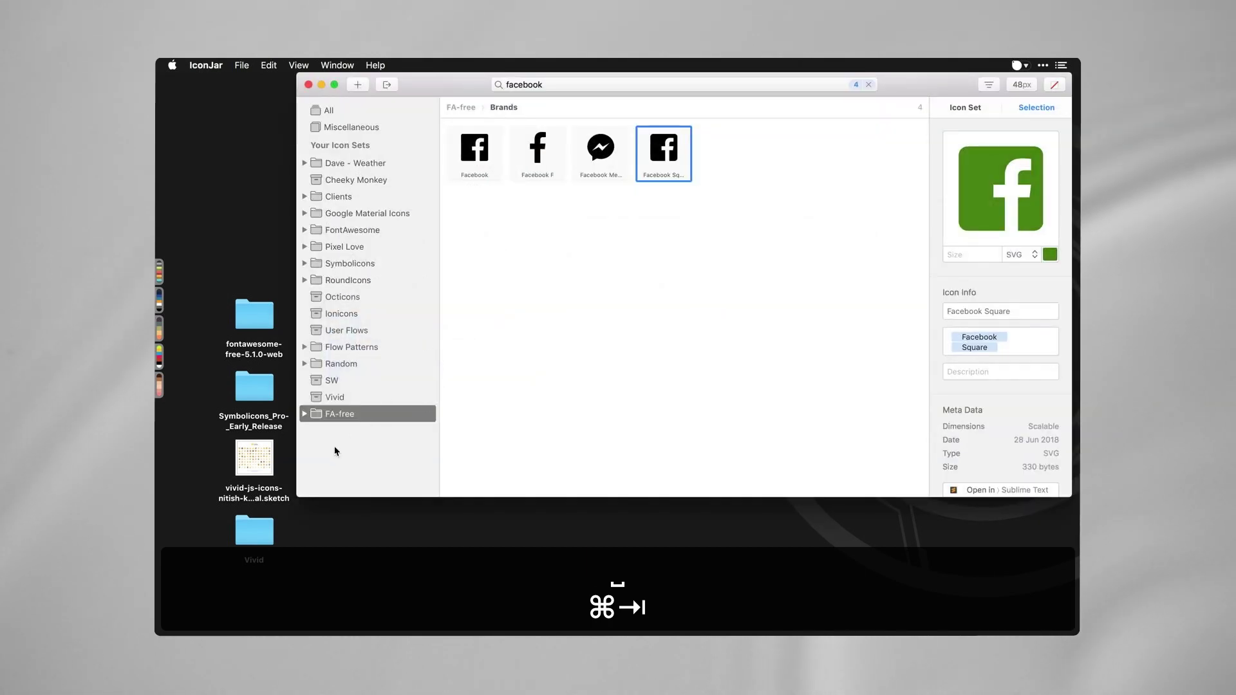
# - Search for empire, rebel, first and old, then show the Old Republic icon's details
pyautogui.click(583, 85)
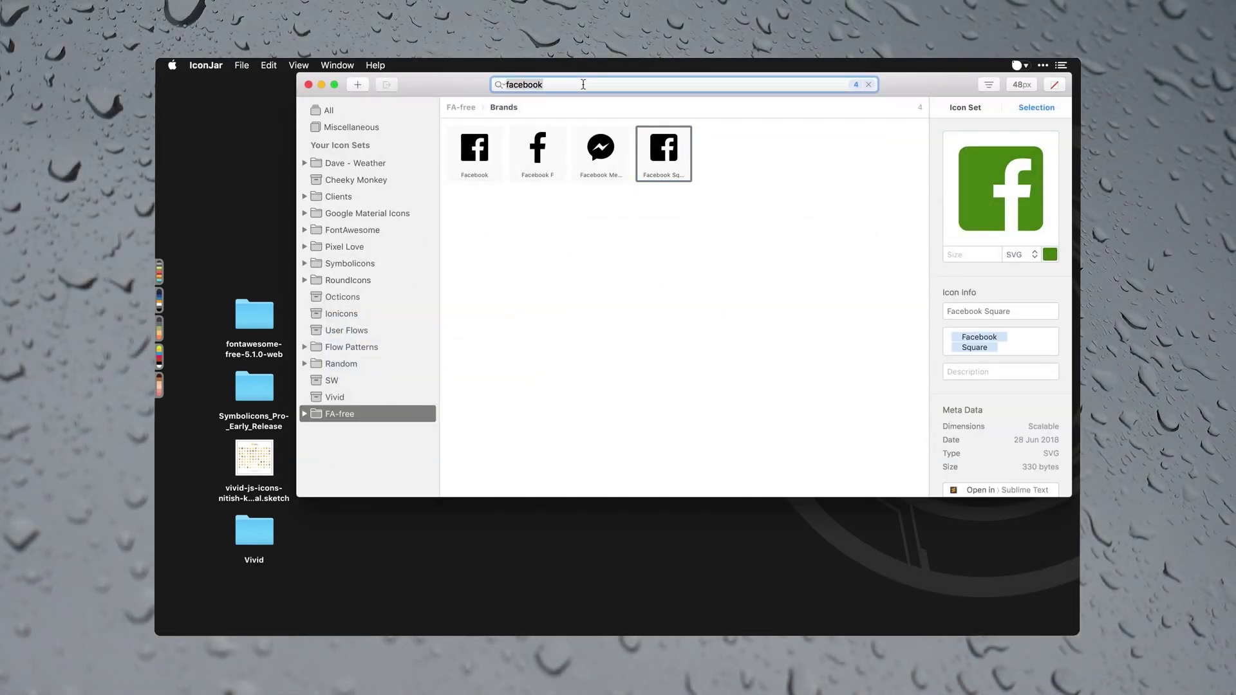
pyautogui.write('empire')
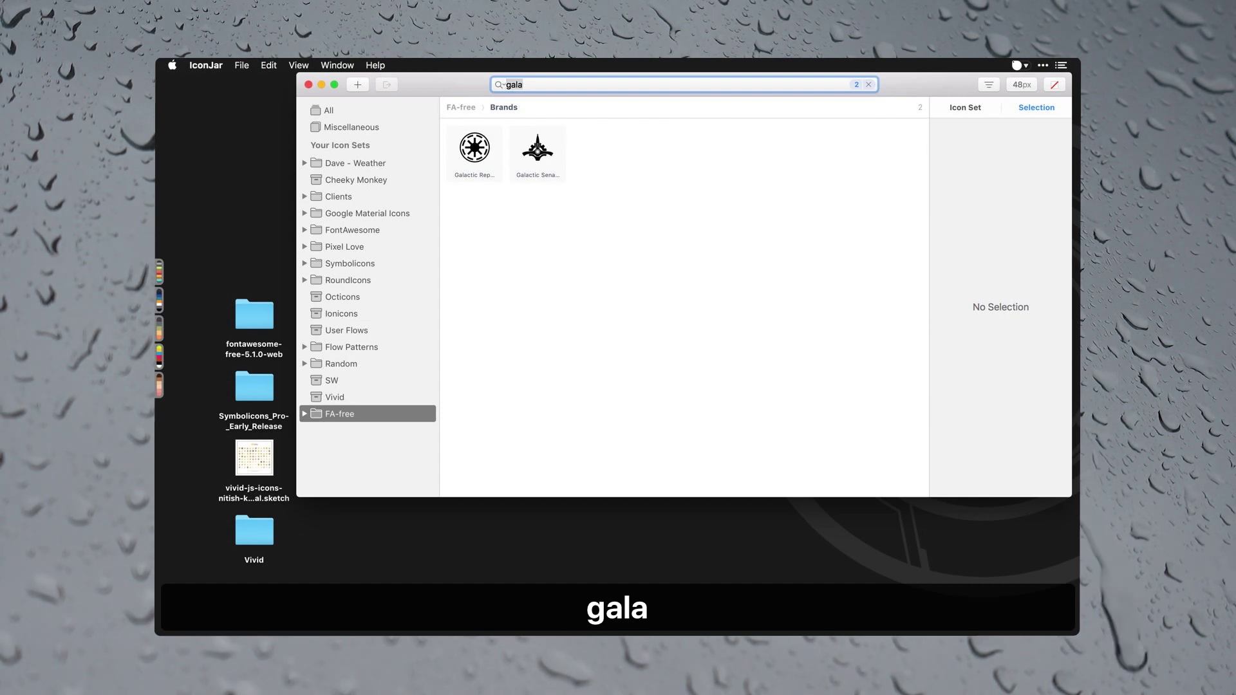
pyautogui.write('rebel')
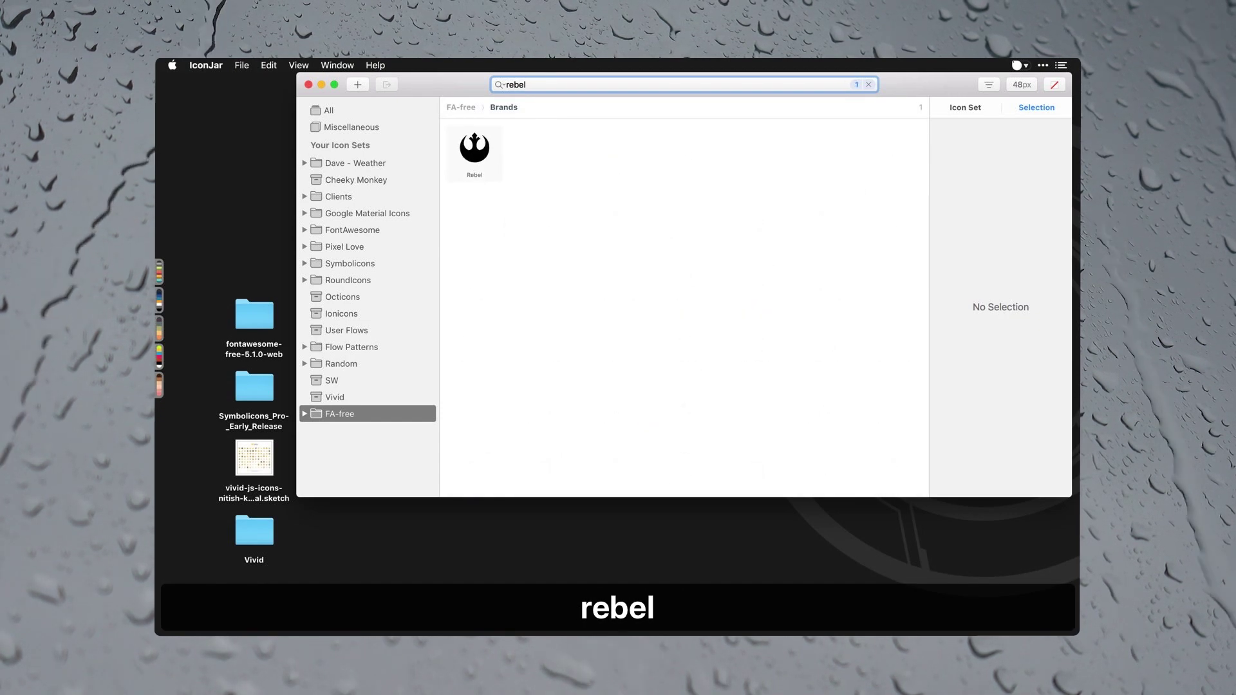
pyautogui.write('first')
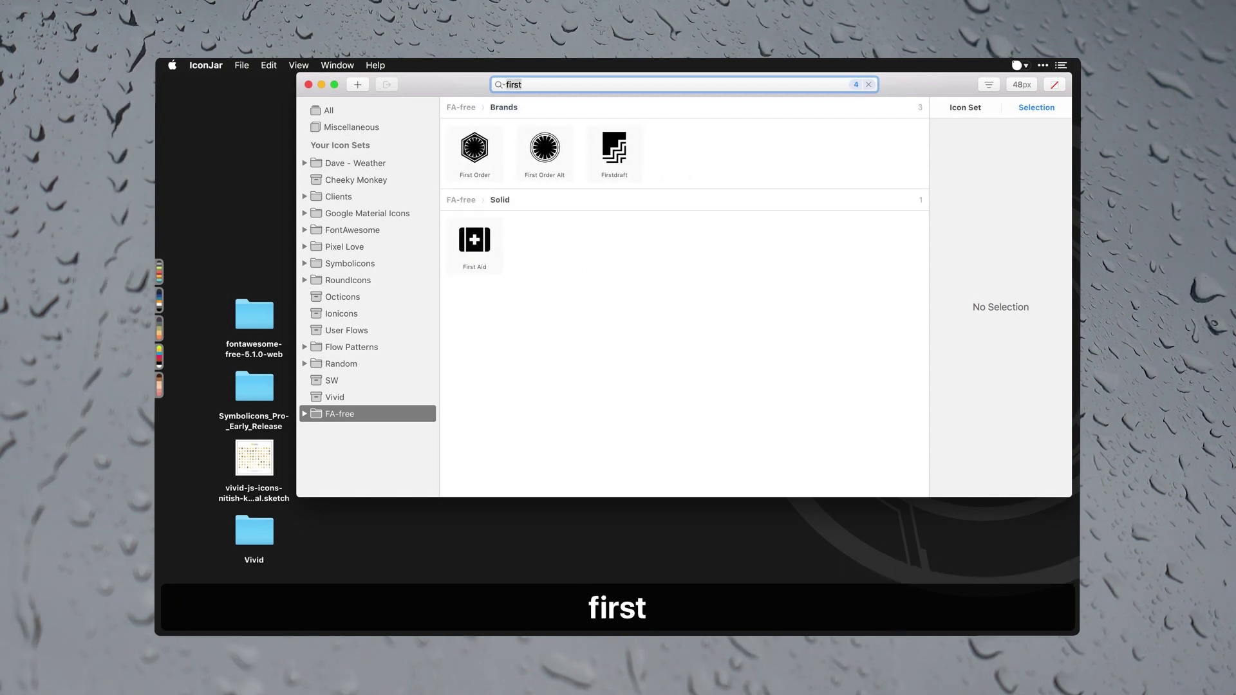
pyautogui.write('old')
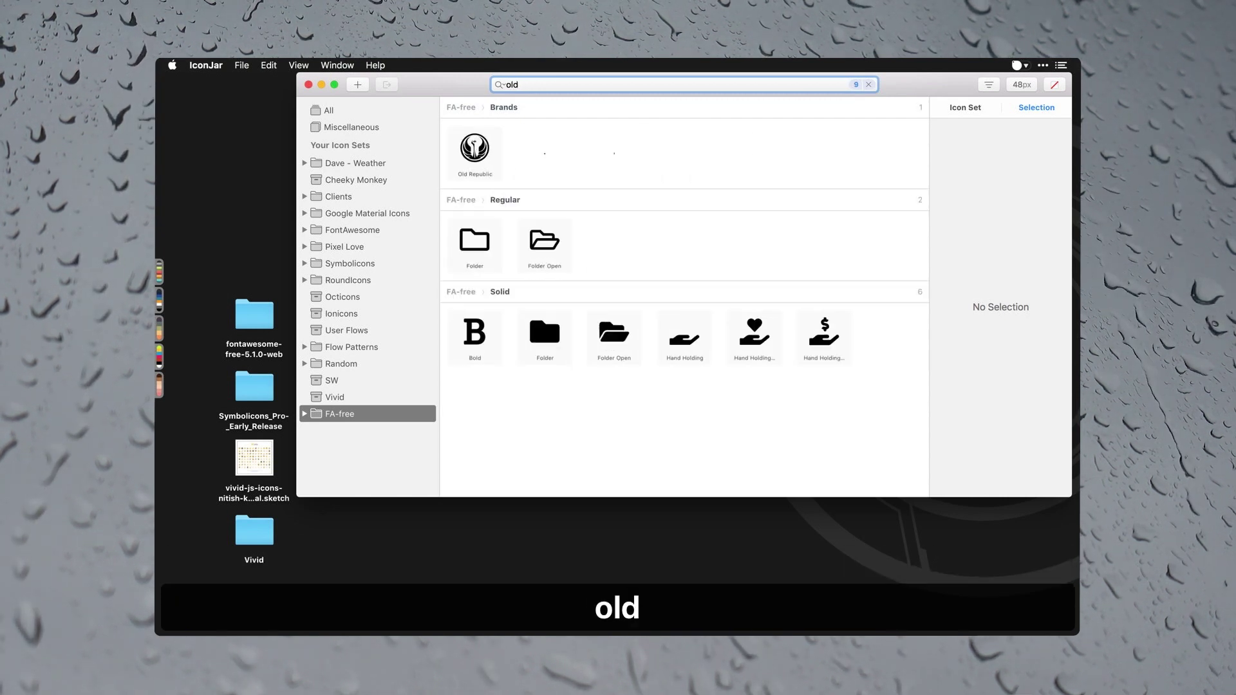
pyautogui.click(487, 160)
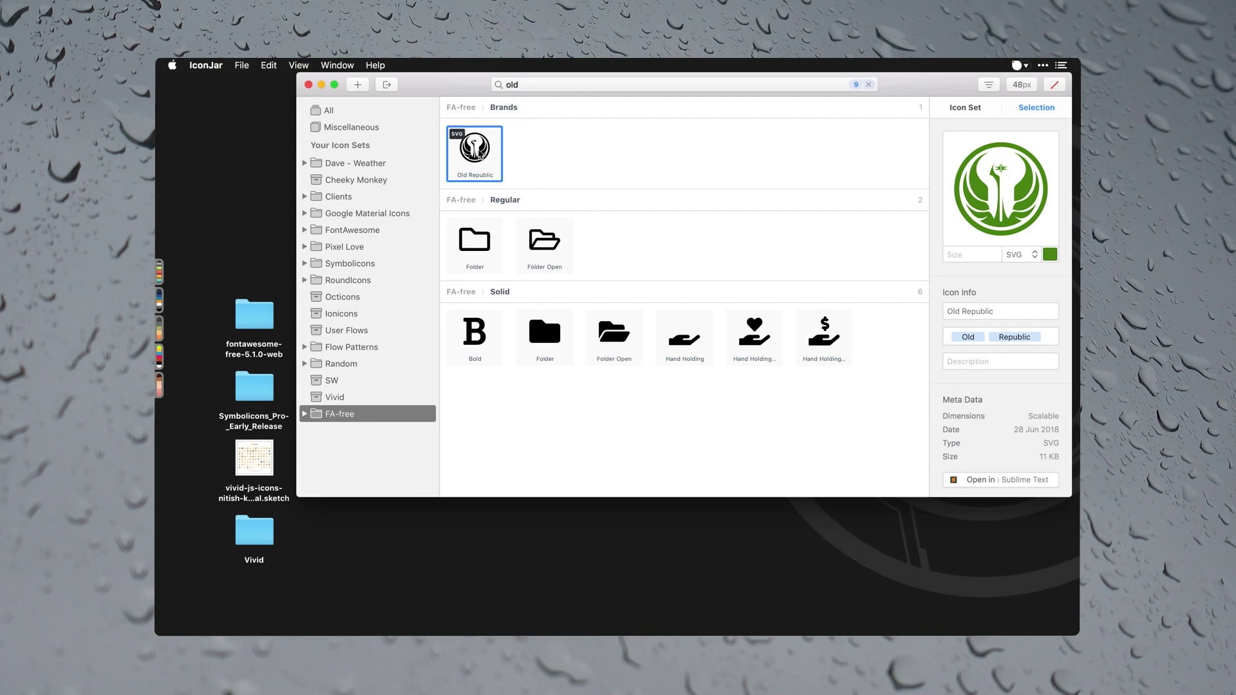
# - Copy the Old Republic icon into the SW icon set
pyautogui.rightClick(482, 155)
pyautogui.moveTo(541, 235)
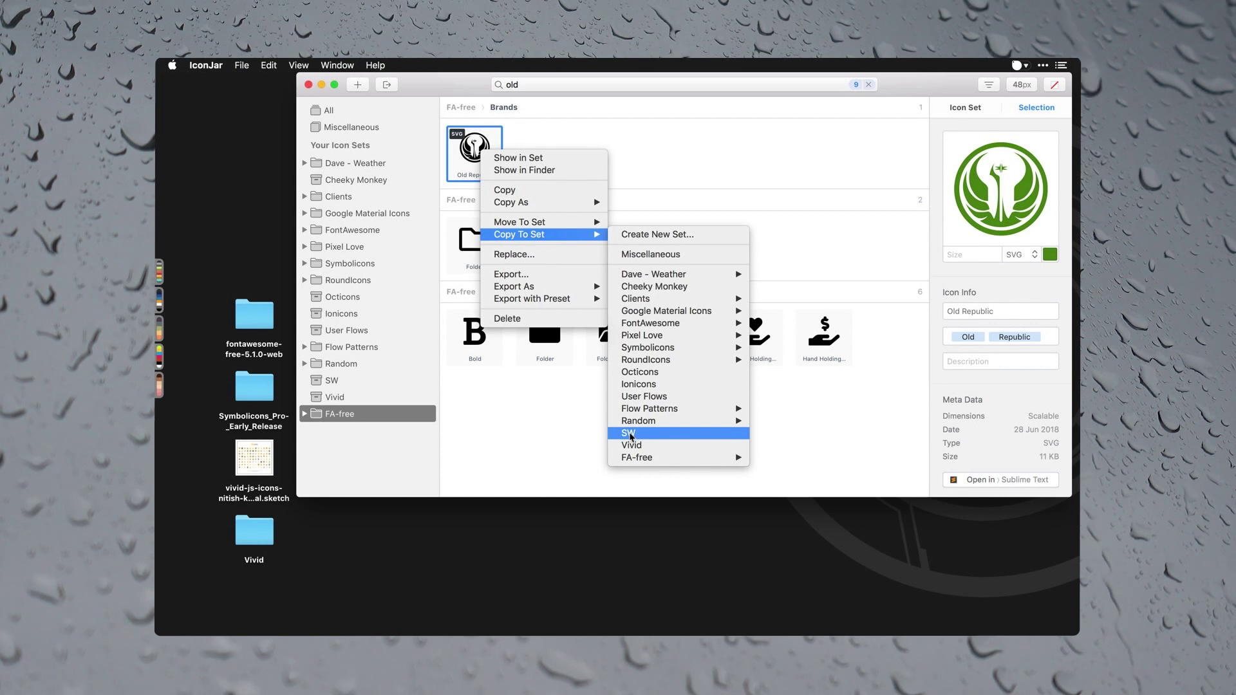
pyautogui.click(630, 433)
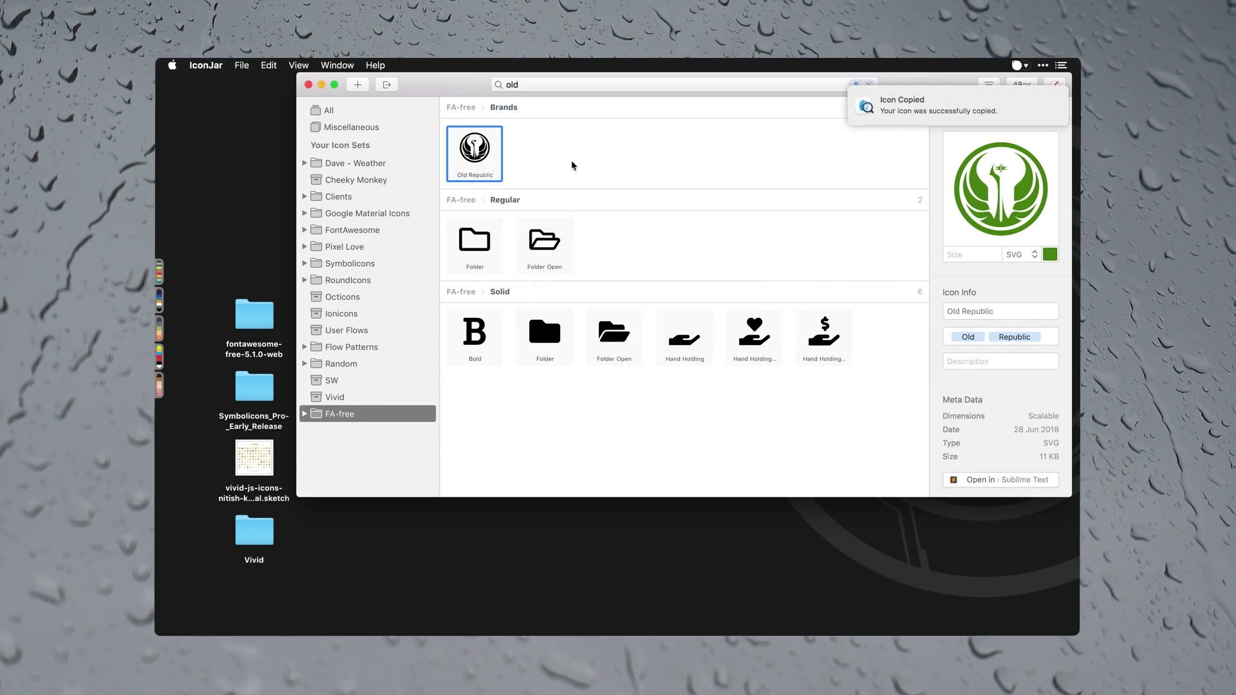
# - Select all five SW icons and clear their colour tint so they show plain black
pyautogui.click(336, 381)
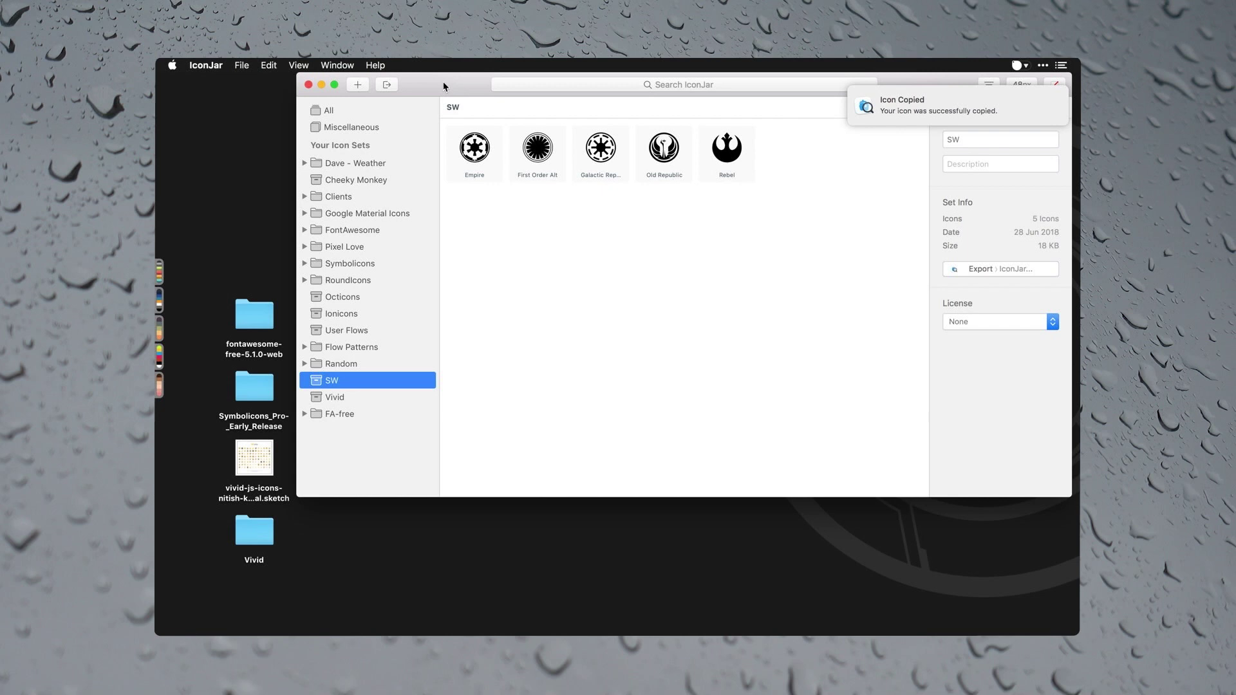
pyautogui.moveTo(443, 86); pyautogui.dragTo(419, 173)
pyautogui.moveTo(447, 320); pyautogui.dragTo(781, 244)
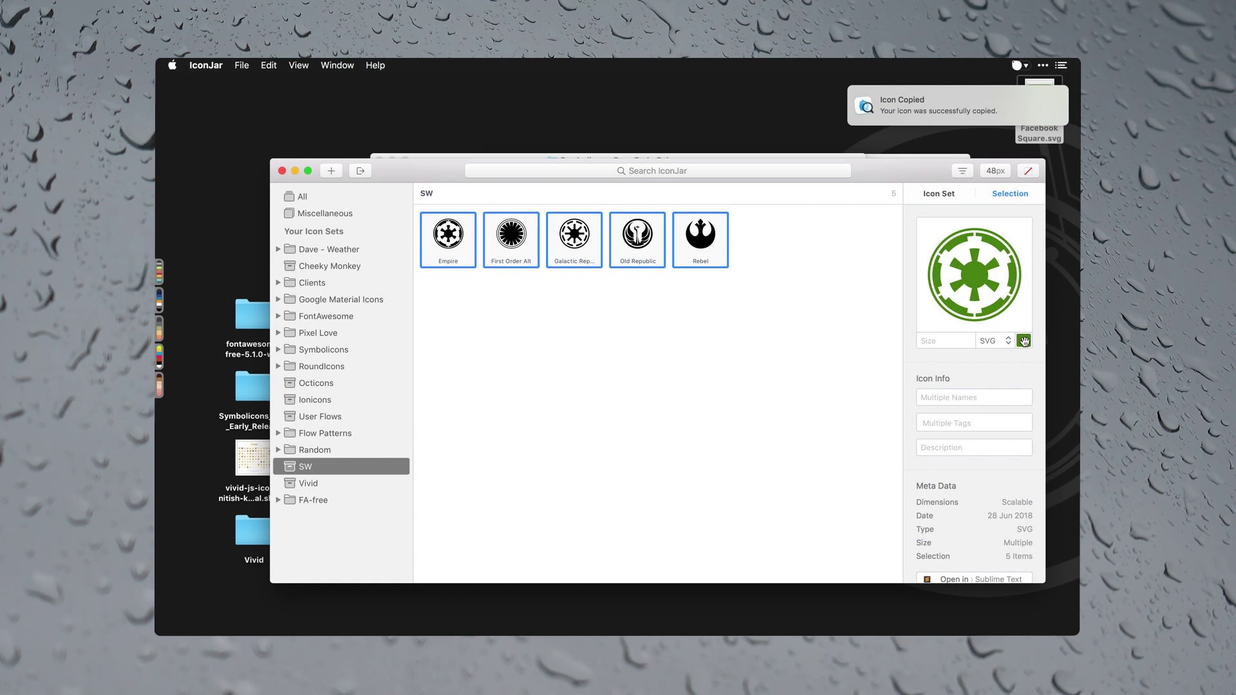
pyautogui.click(940, 507)
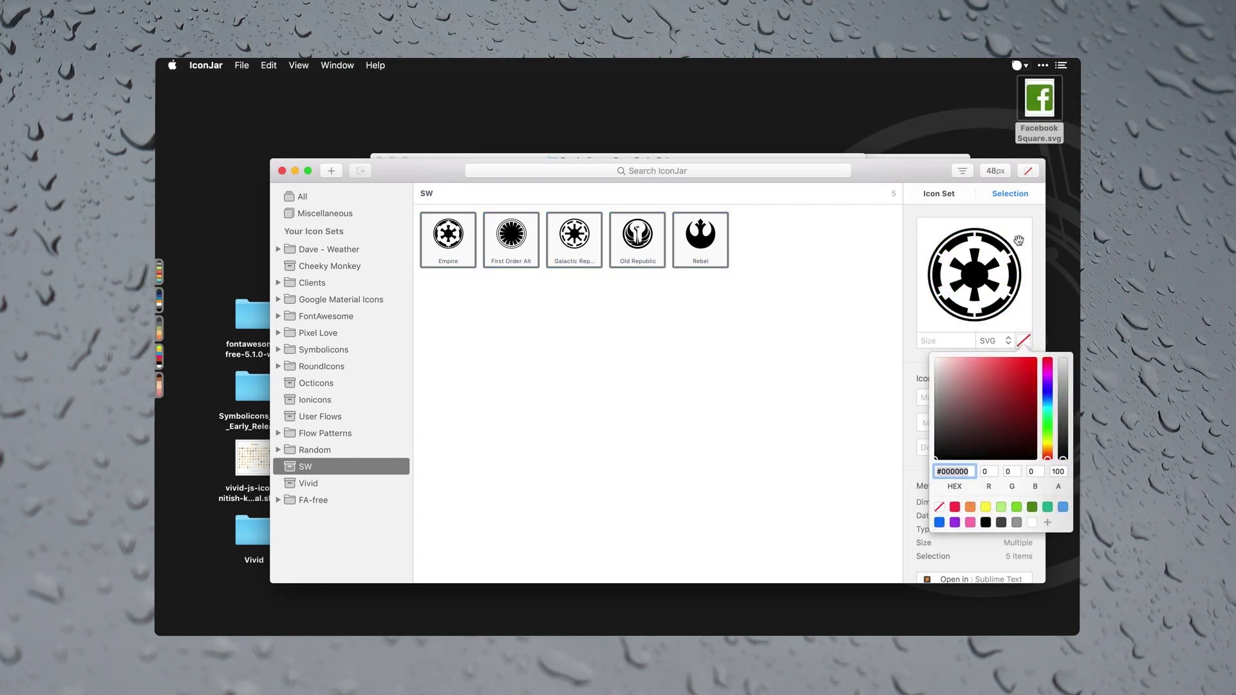
pyautogui.press('super+Tab')
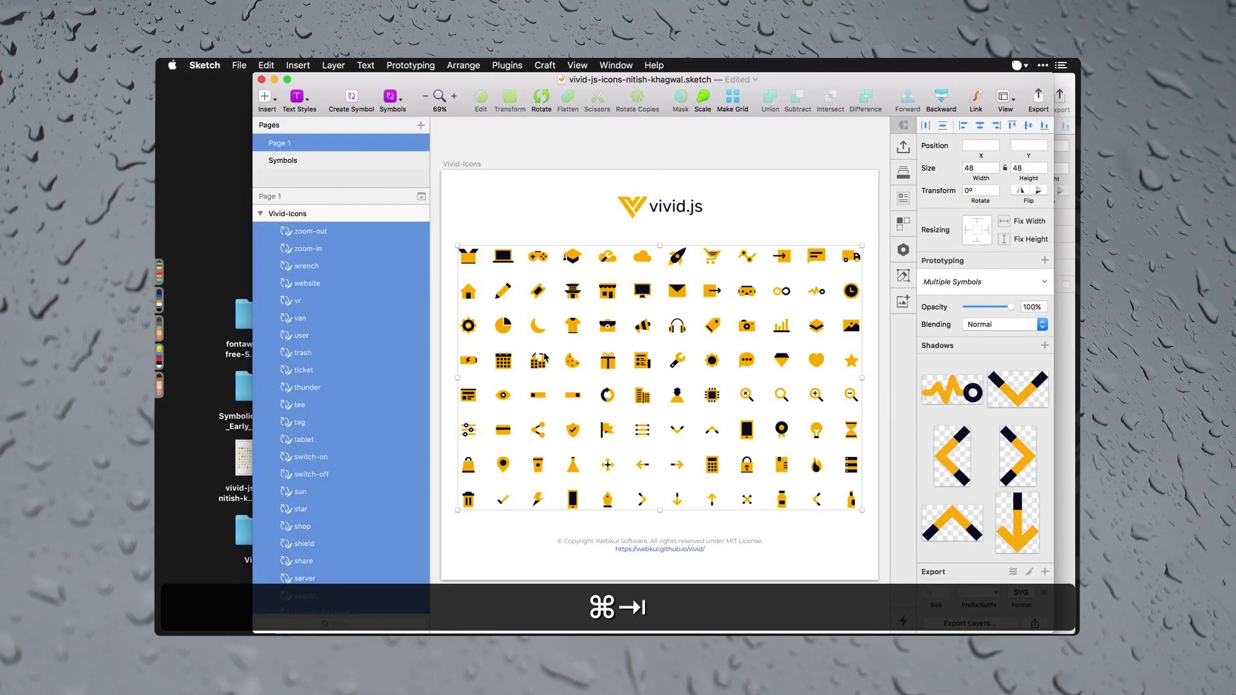
# - Drag the five SW icons from IconJar onto the dark Sketch artboard
pyautogui.press('super+grave')
pyautogui.press('super+Tab')
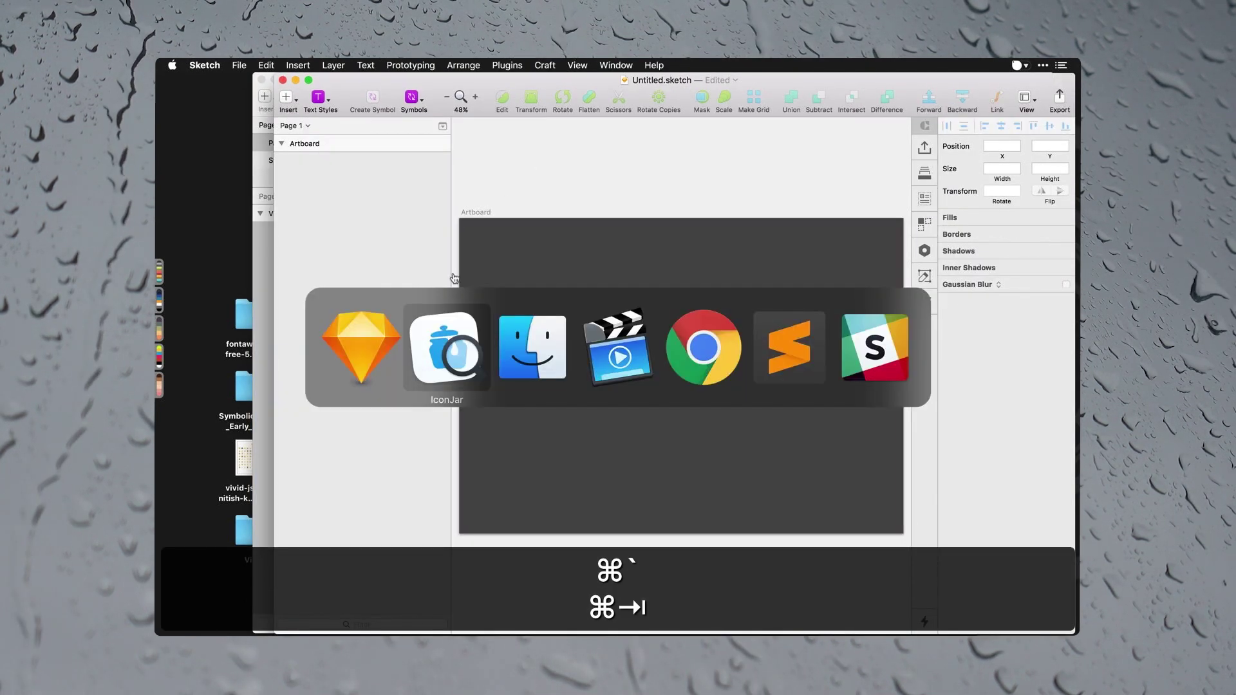
pyautogui.moveTo(421, 166); pyautogui.dragTo(421, 354)
pyautogui.moveTo(511, 422); pyautogui.dragTo(613, 367)
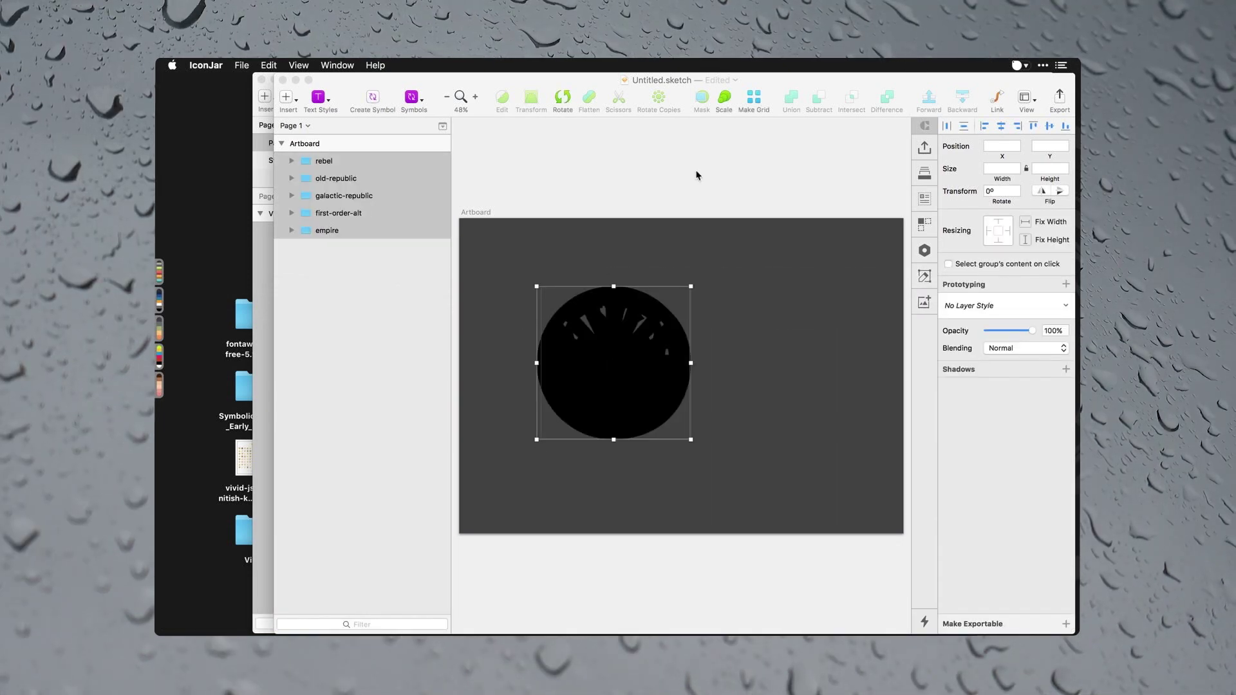
# - Scale the imported icon groups down to 30%
pyautogui.click(739, 96)
pyautogui.click(725, 100)
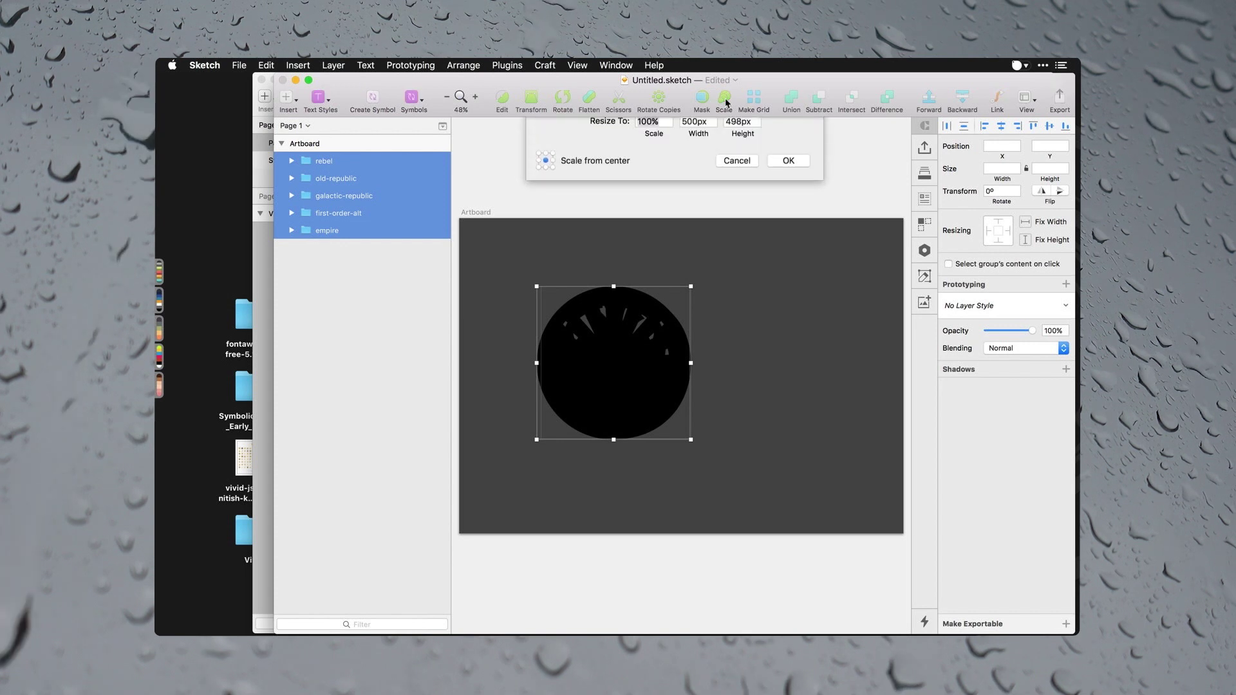
pyautogui.write('30')
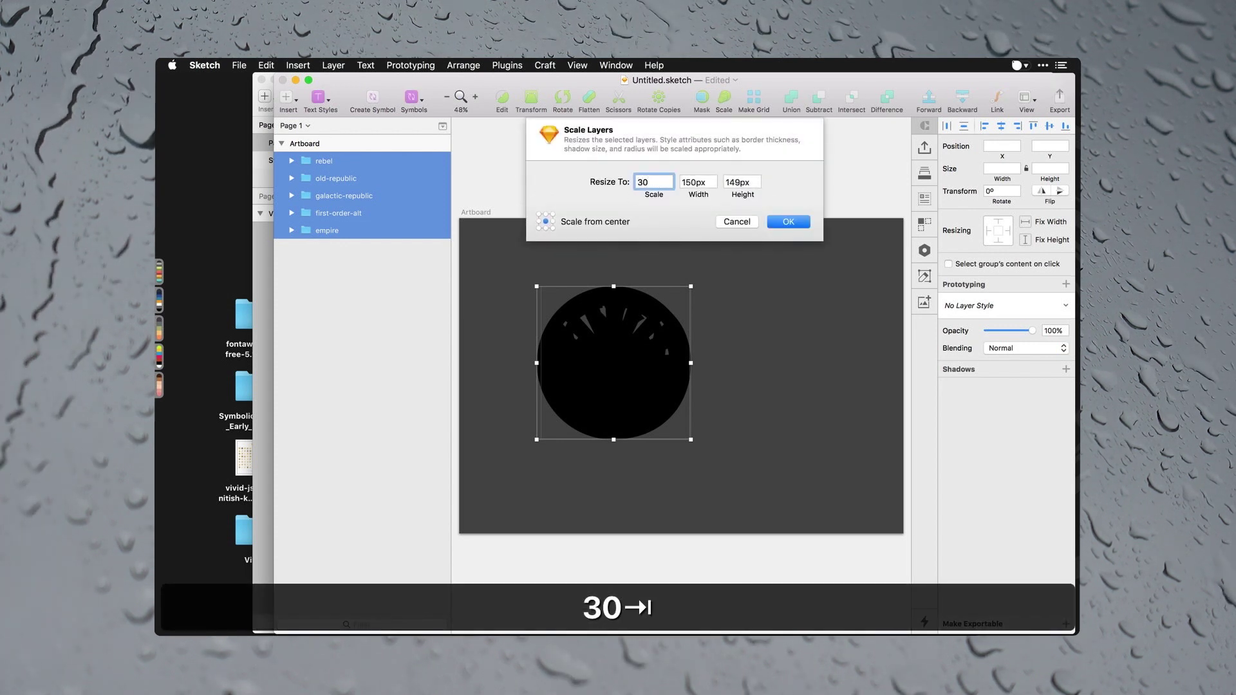
pyautogui.press('Return')
pyautogui.click(706, 310)
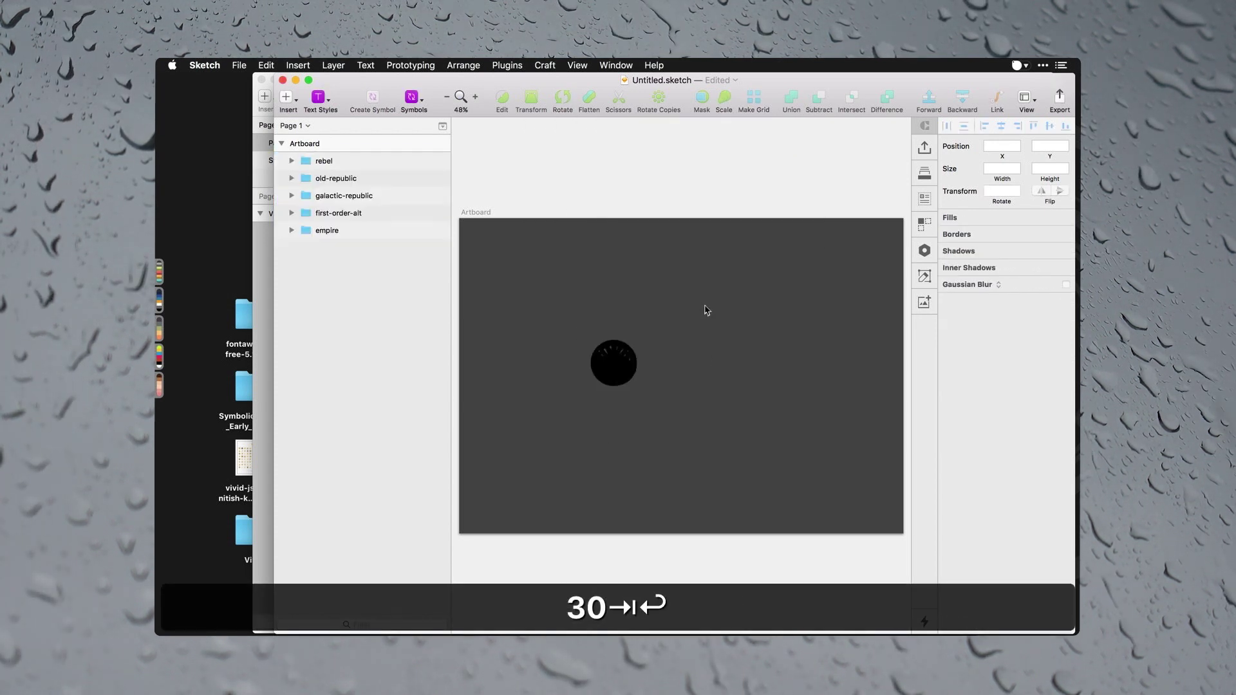
# - Pull the stacked emblems apart into a rough horizontal row
pyautogui.moveTo(612, 369); pyautogui.dragTo(845, 369)
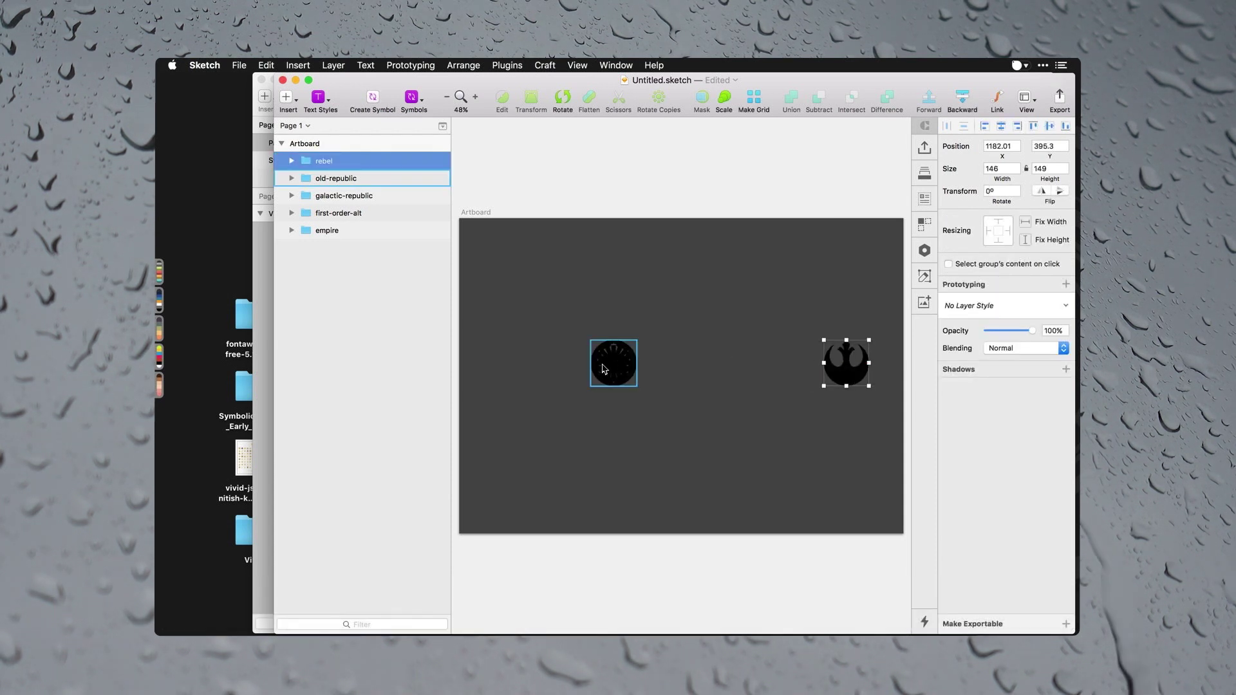
pyautogui.moveTo(604, 369); pyautogui.dragTo(731, 369)
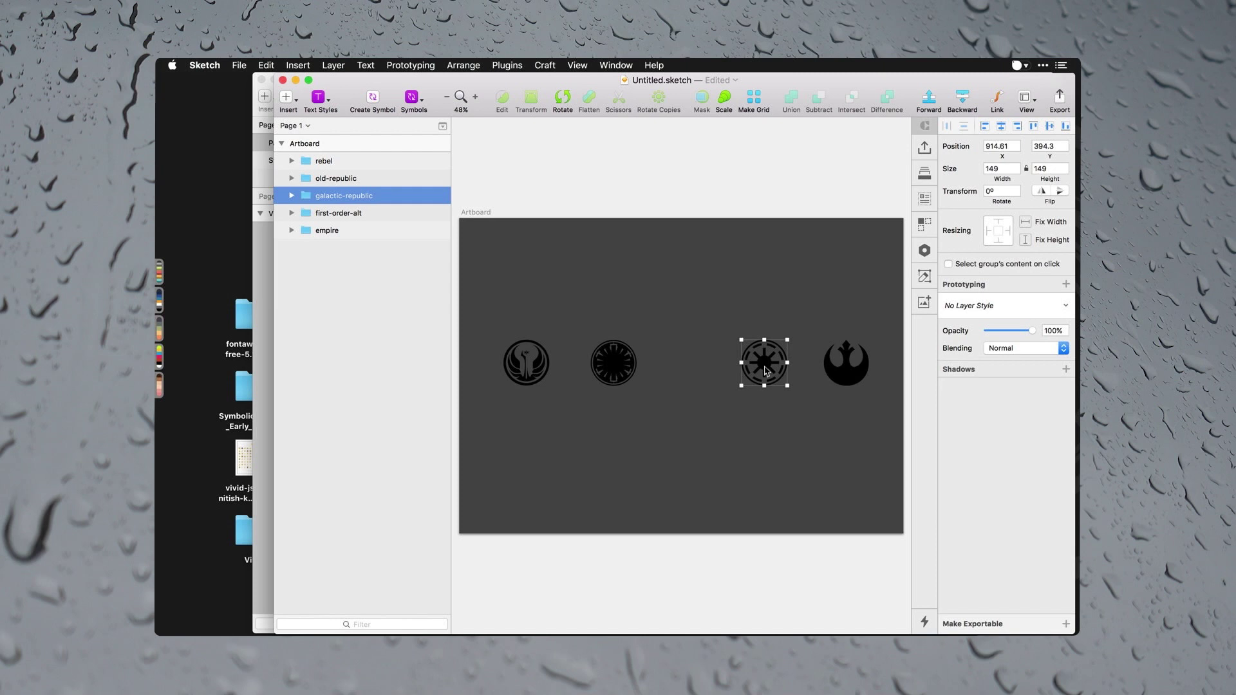
pyautogui.moveTo(615, 366); pyautogui.dragTo(688, 366)
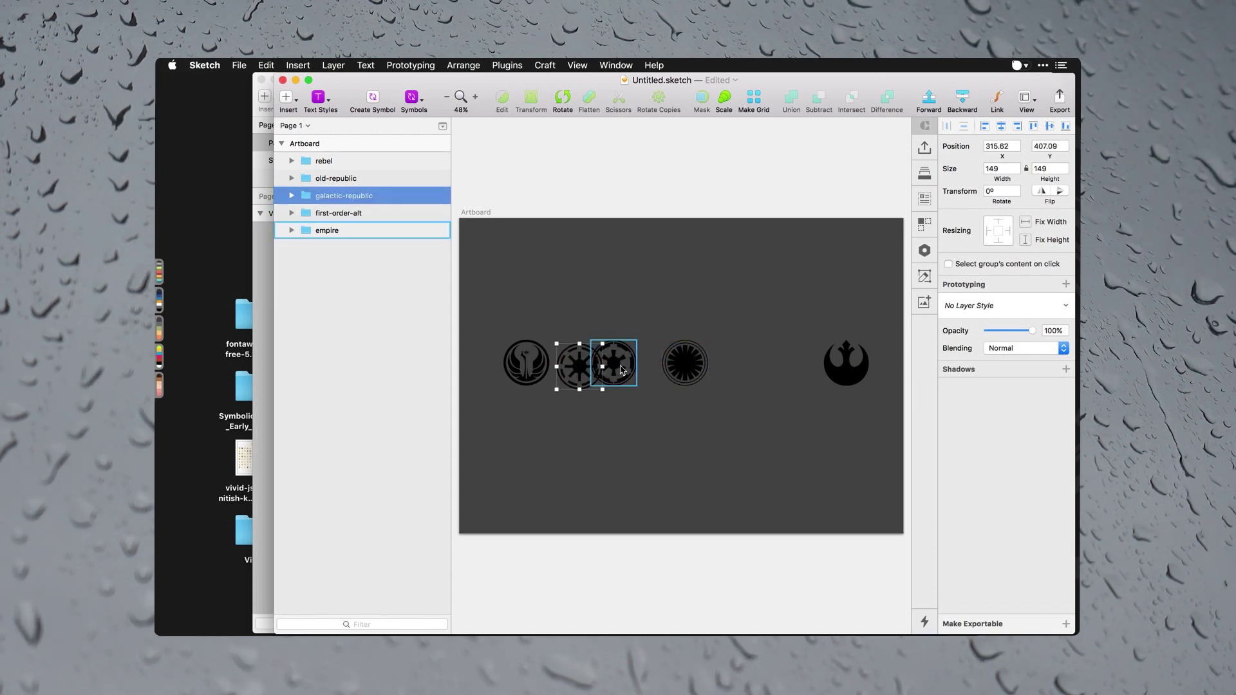
pyautogui.moveTo(622, 370); pyautogui.dragTo(851, 370)
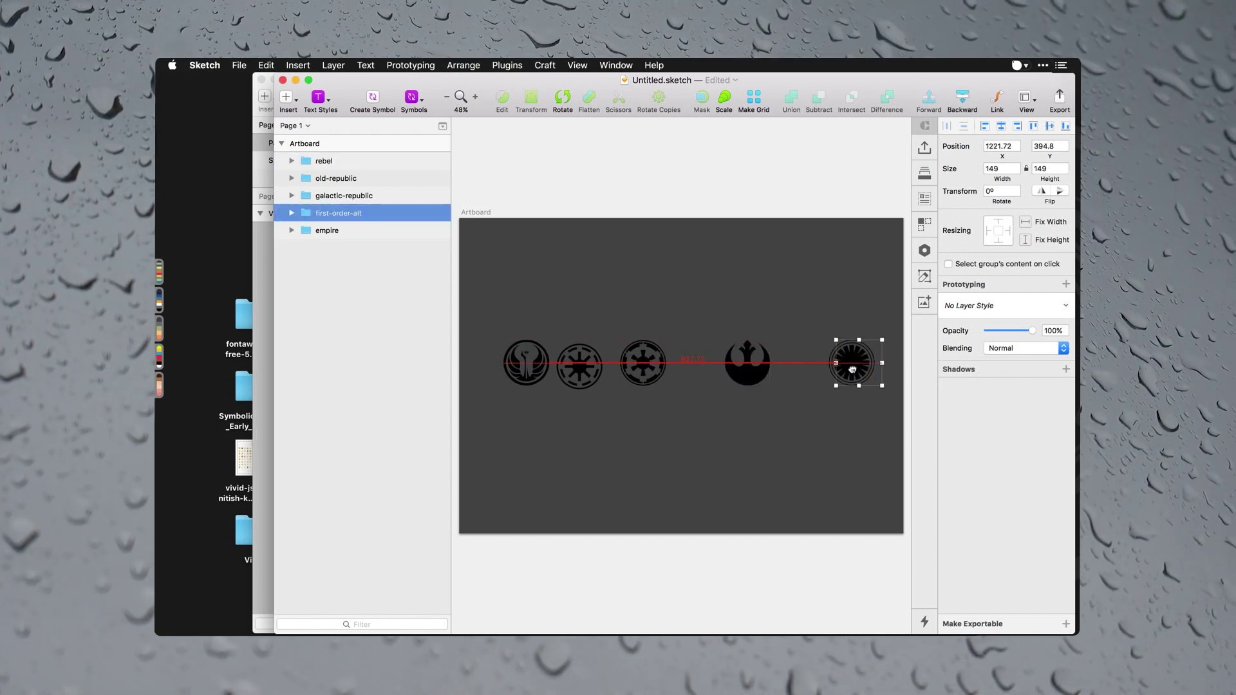
pyautogui.moveTo(507, 427); pyautogui.dragTo(878, 348)
pyautogui.click(603, 394)
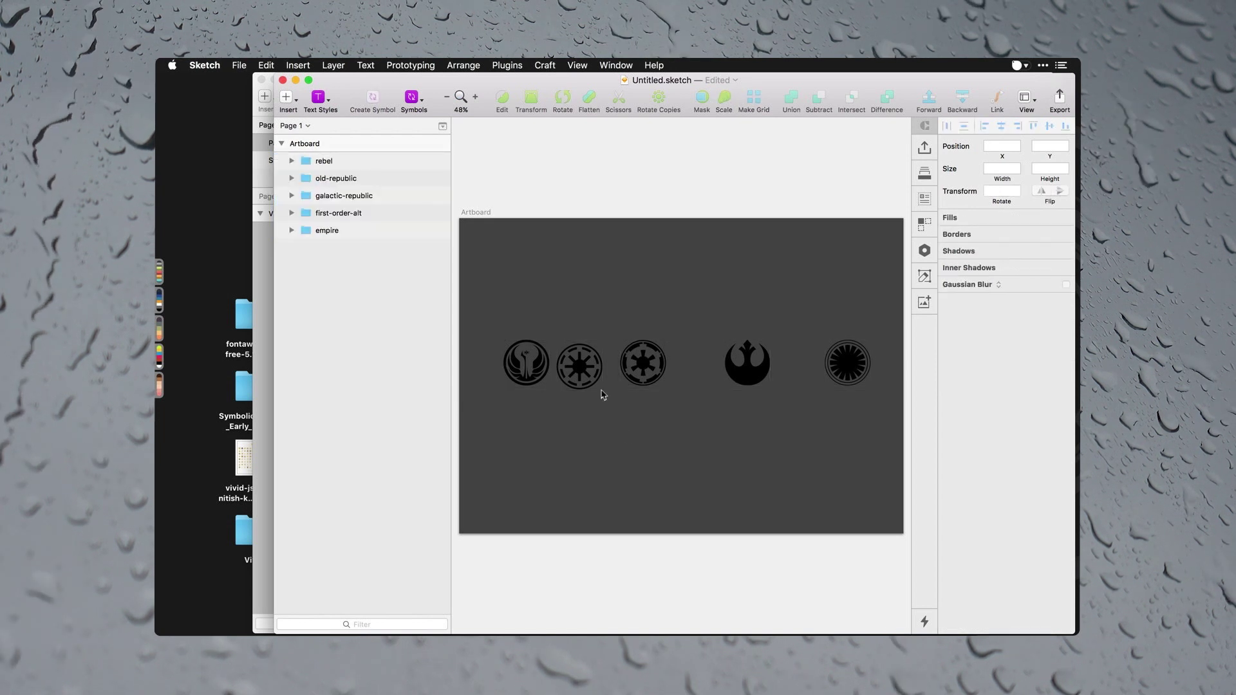
# - Tighten the row, distribute the five emblems evenly, and shift the row to centre
pyautogui.moveTo(642, 371); pyautogui.dragTo(673, 372)
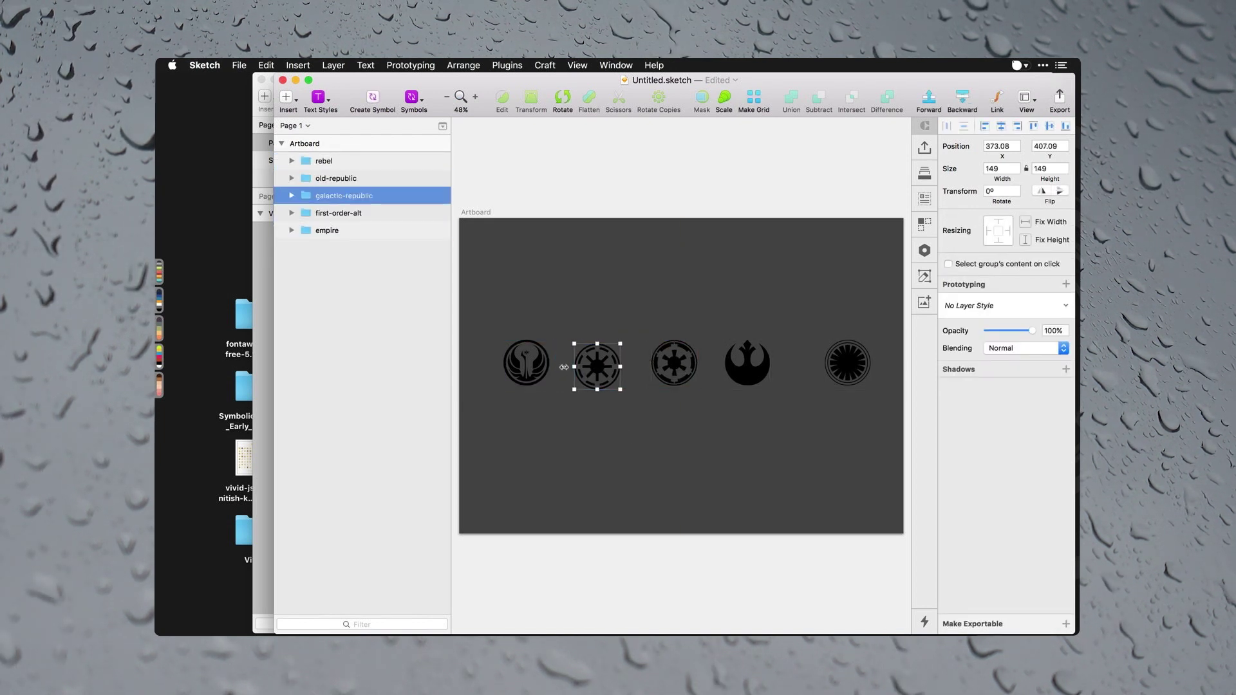
pyautogui.moveTo(847, 373); pyautogui.dragTo(818, 373)
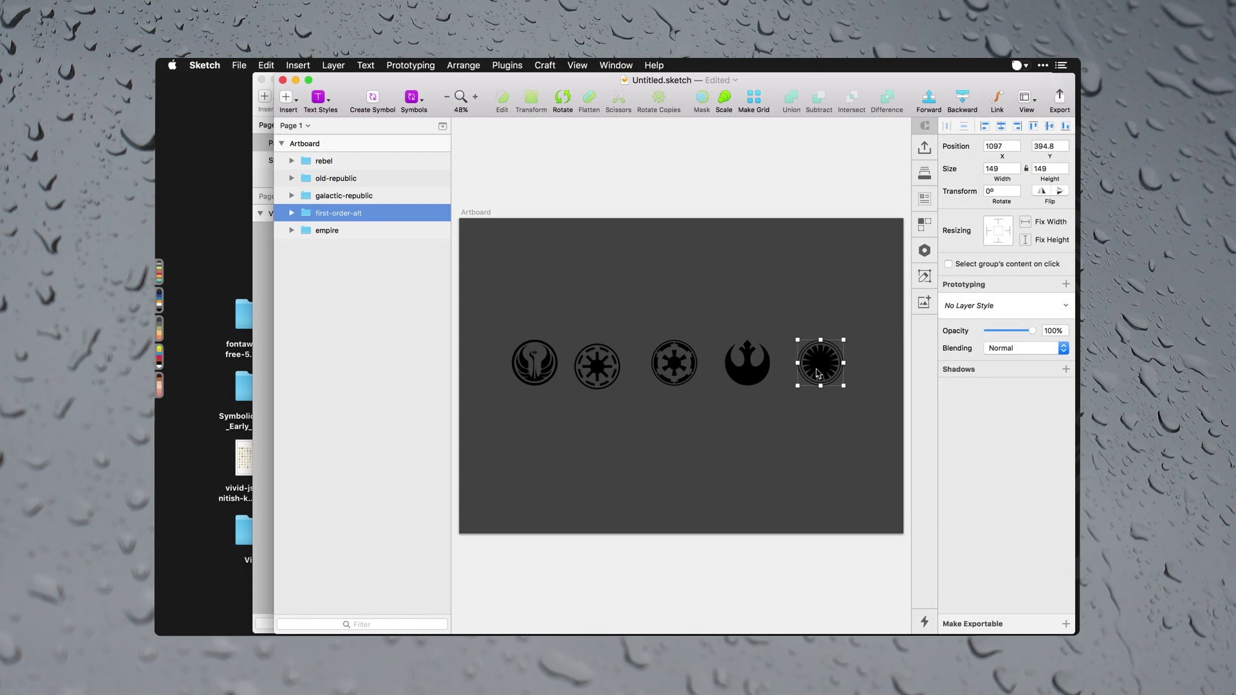
pyautogui.moveTo(503, 428); pyautogui.dragTo(937, 313)
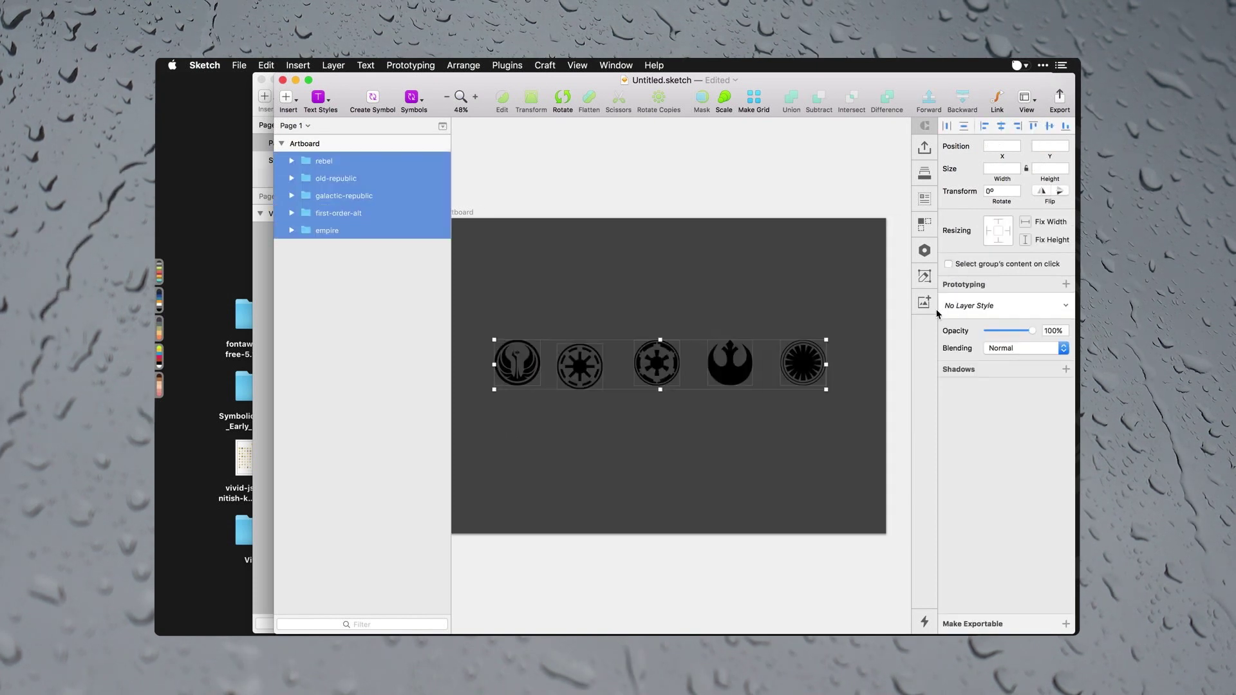
pyautogui.press('ctrl+super+h')
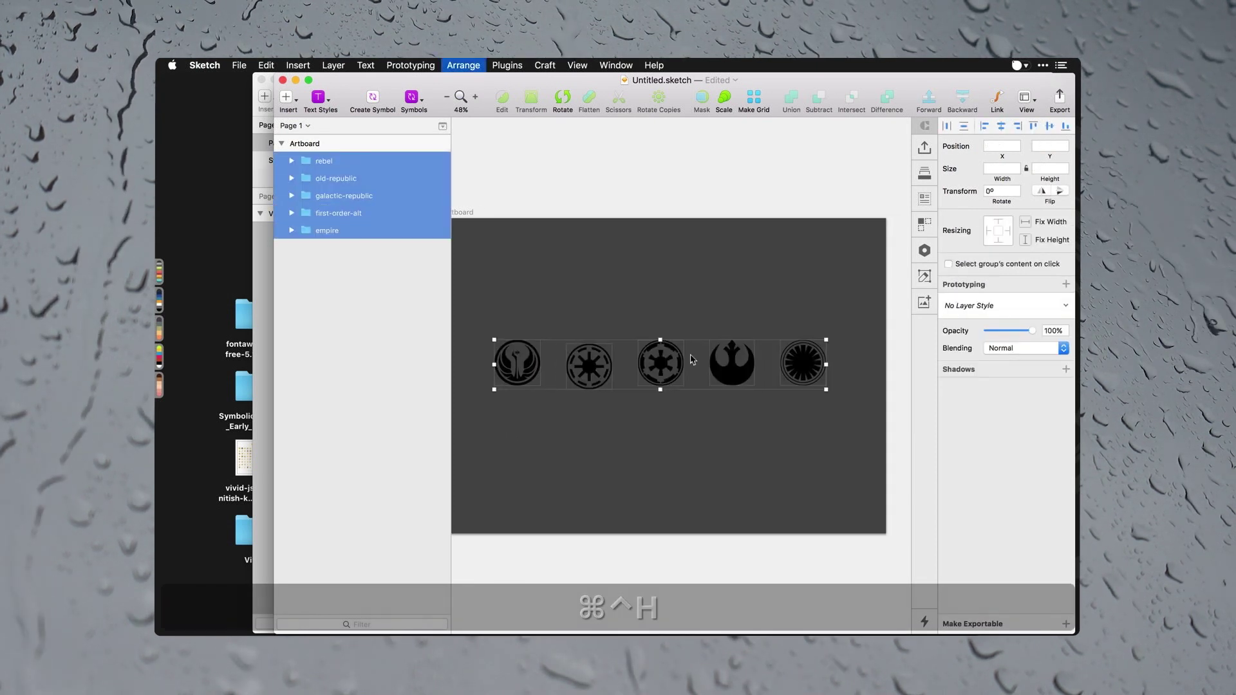
pyautogui.moveTo(665, 365); pyautogui.dragTo(666, 372)
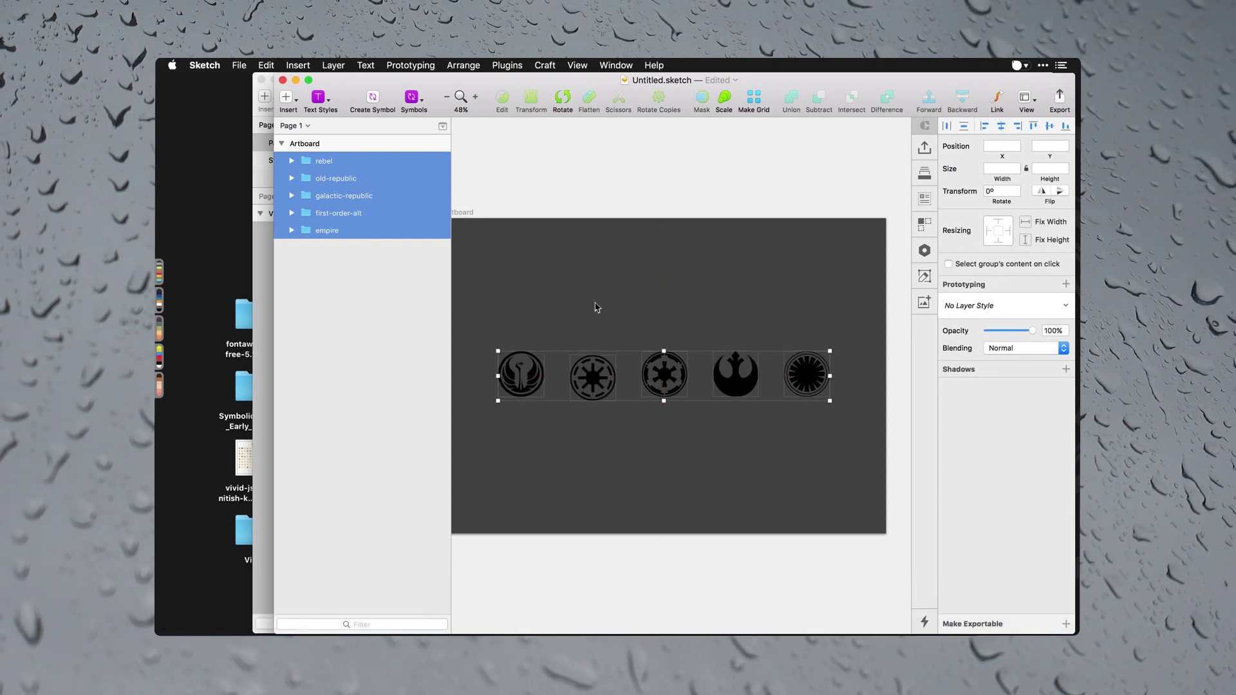
pyautogui.click(336, 178)
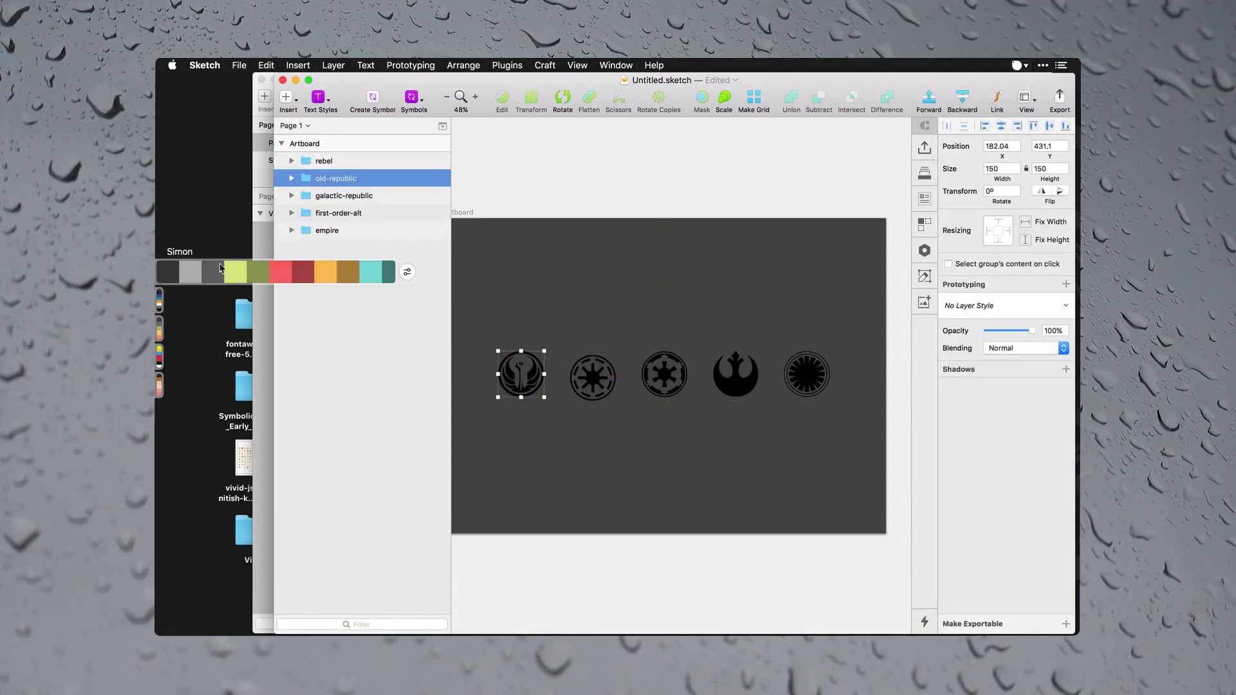
# - Ungroup the emblems and colour the first one dark teal
pyautogui.click(396, 277)
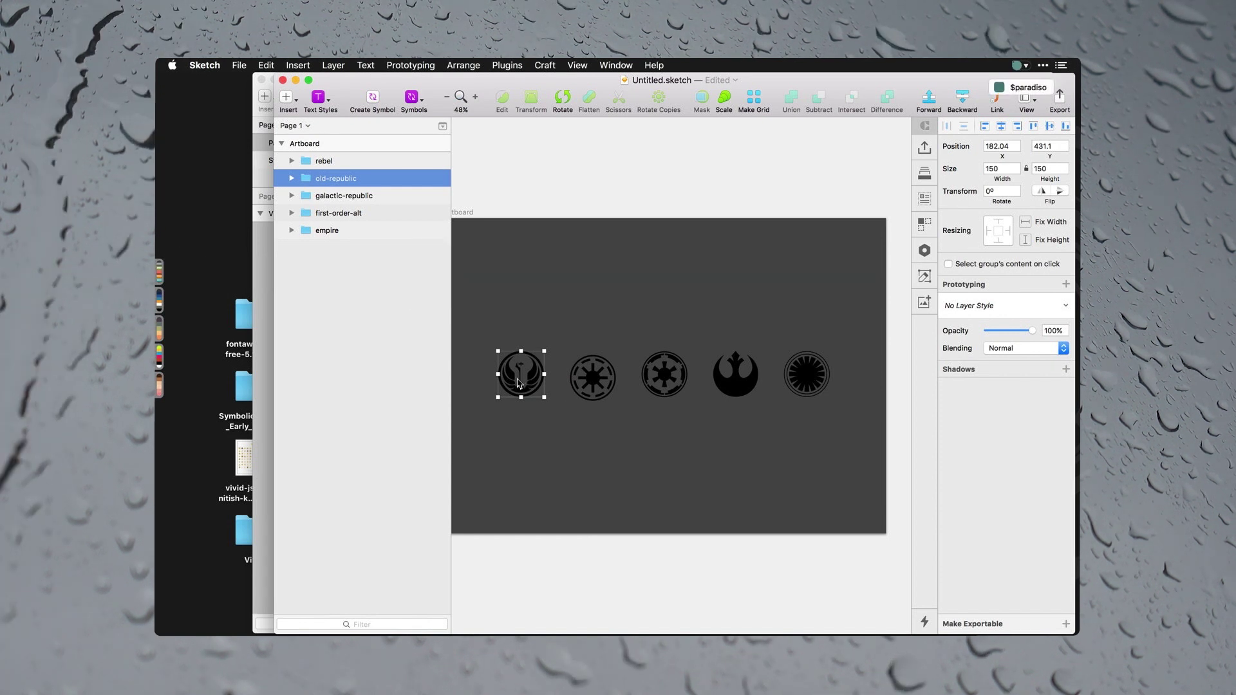
pyautogui.press('super+a')
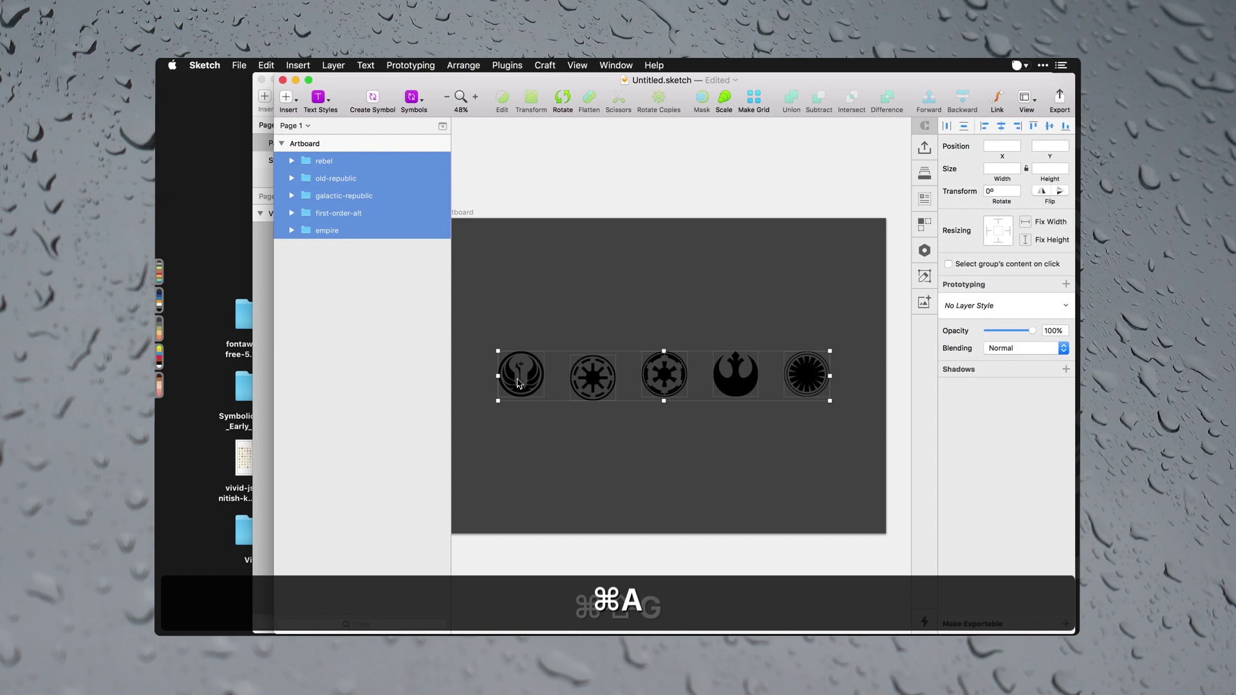
pyautogui.press('super+shift+g')
pyautogui.click(520, 372)
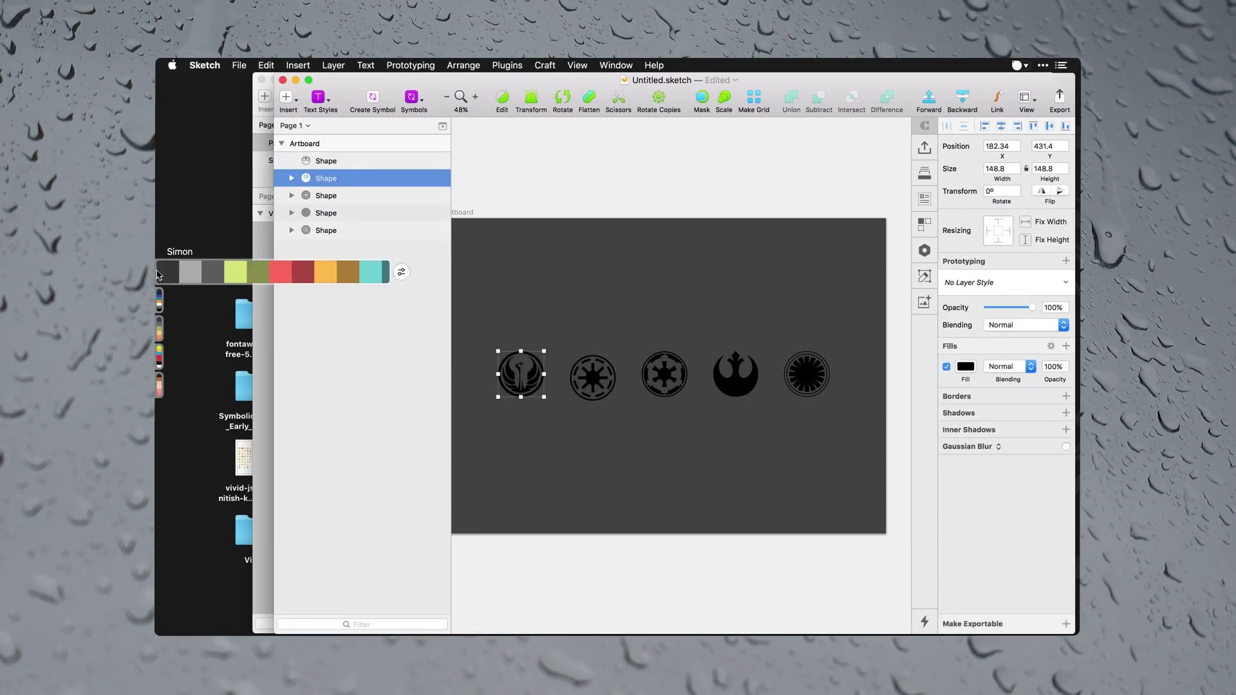
pyautogui.keyDown('super'); pyautogui.click(394, 272); pyautogui.keyUp('super')
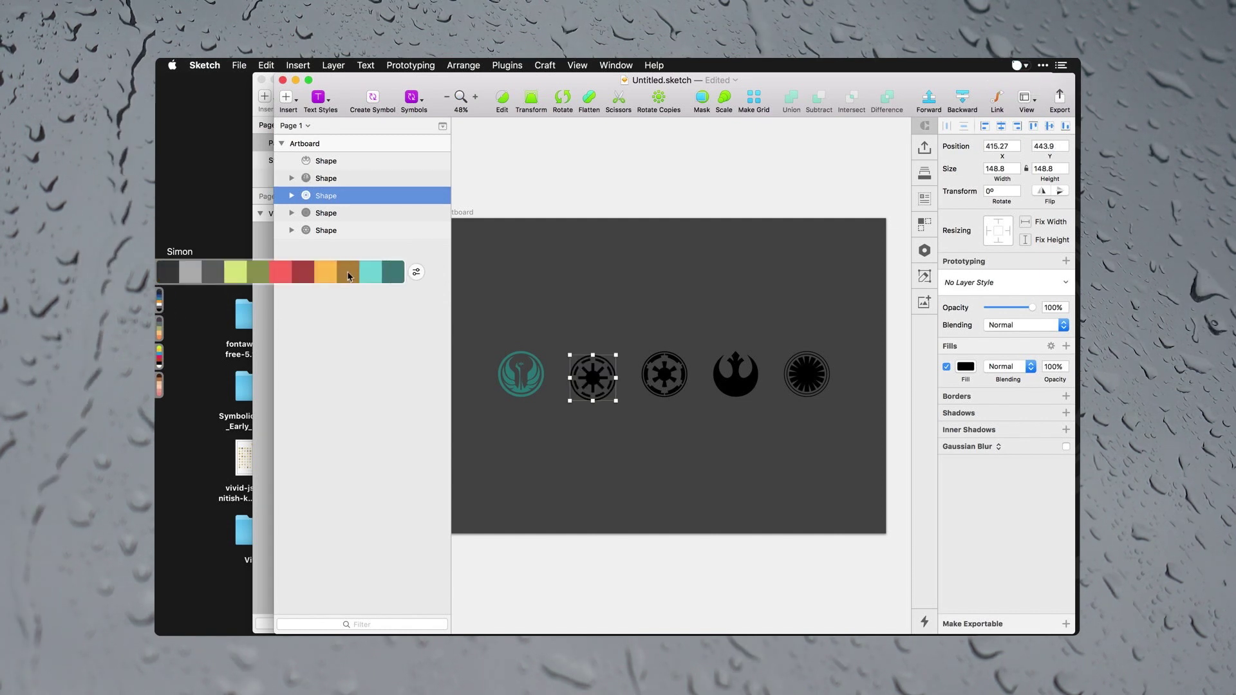
# - Colour the second emblem gold
pyautogui.keyDown('super'); pyautogui.click(323, 278); pyautogui.keyUp('super')
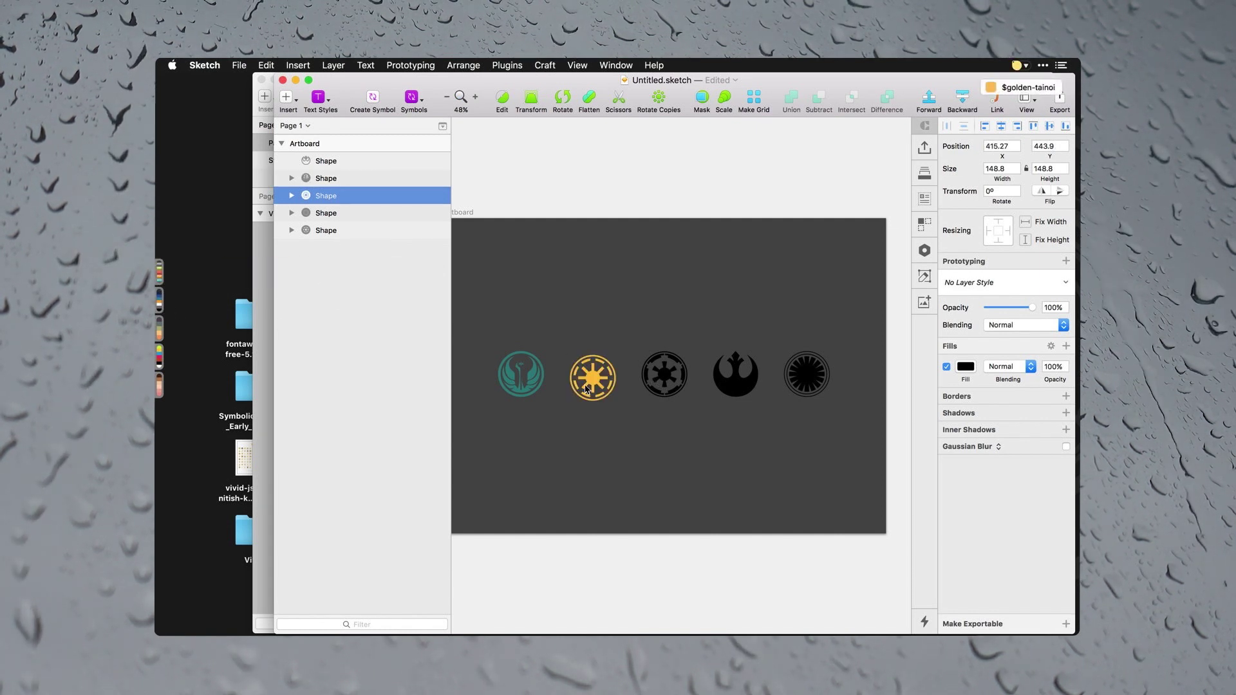
pyautogui.moveTo(159, 270)
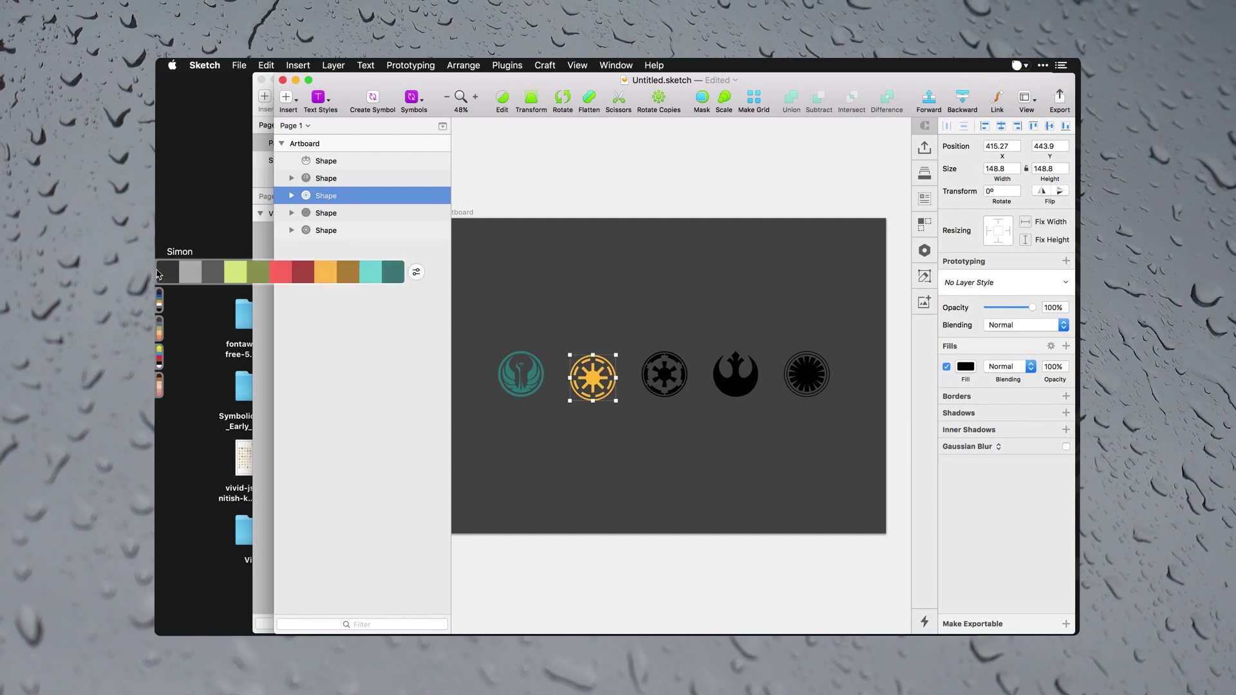
pyautogui.keyDown('super'); pyautogui.click(346, 276); pyautogui.keyUp('super')
pyautogui.press('Escape')
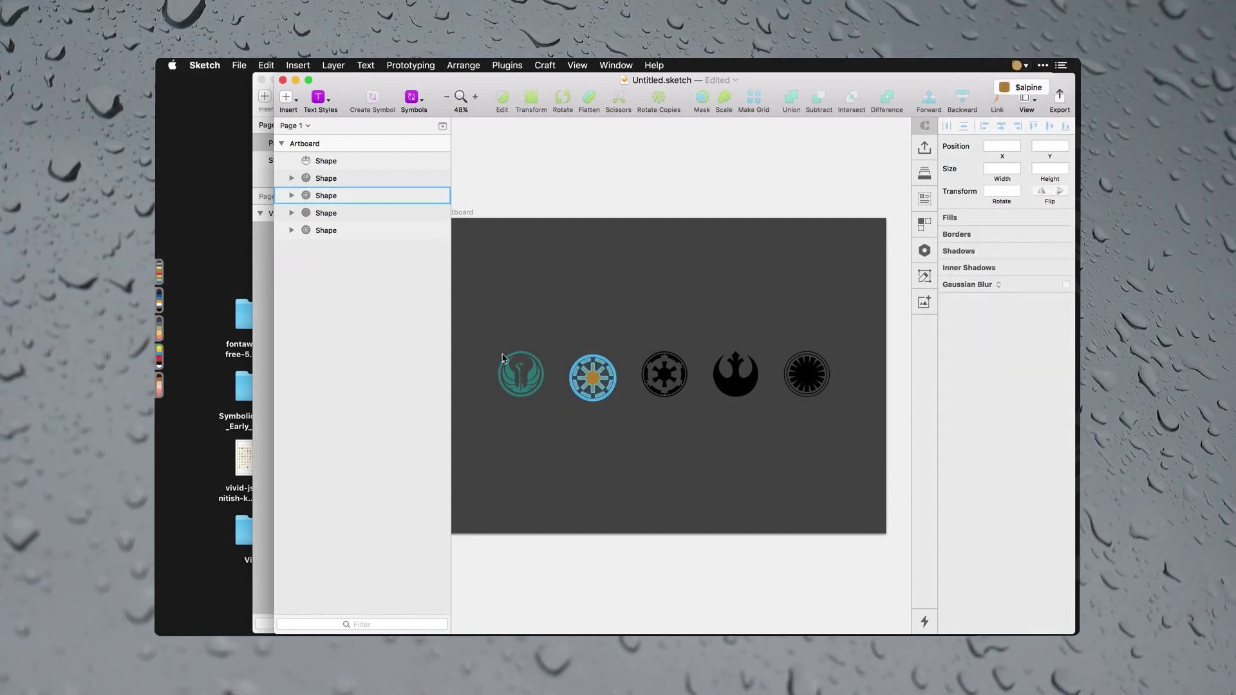
# - Fill the Imperial emblem red and the Rebel emblem green
pyautogui.moveTo(155, 283)
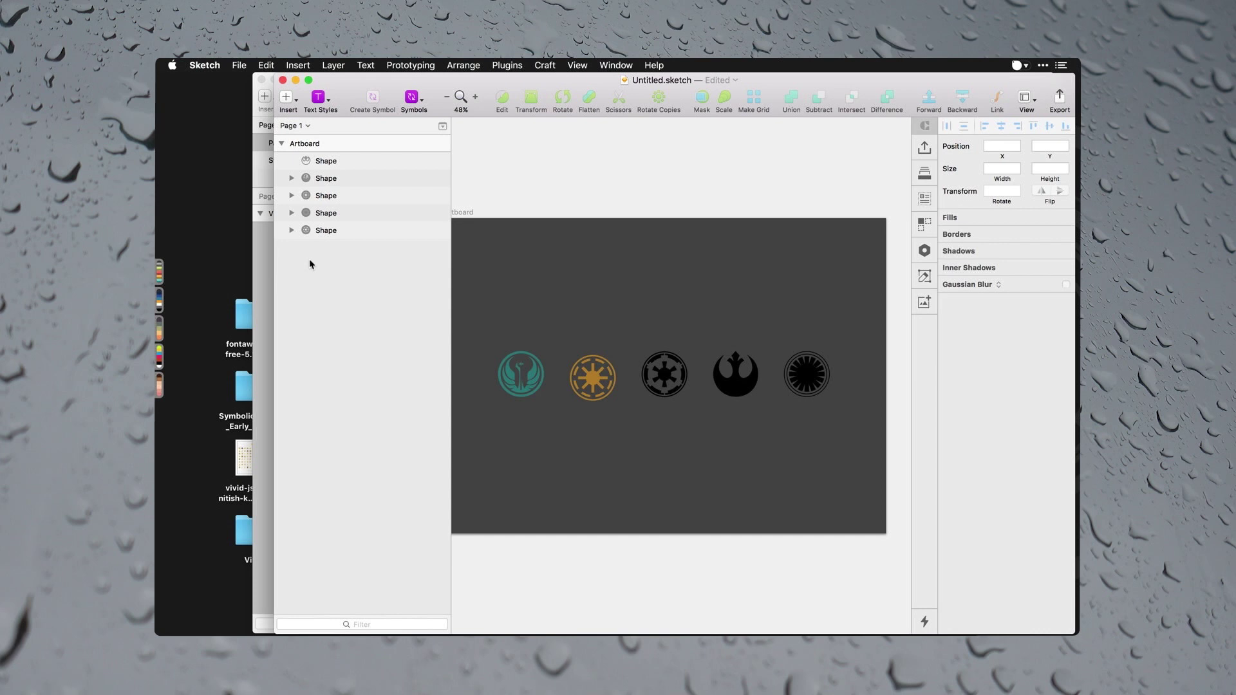
pyautogui.moveTo(155, 275)
pyautogui.click(294, 269)
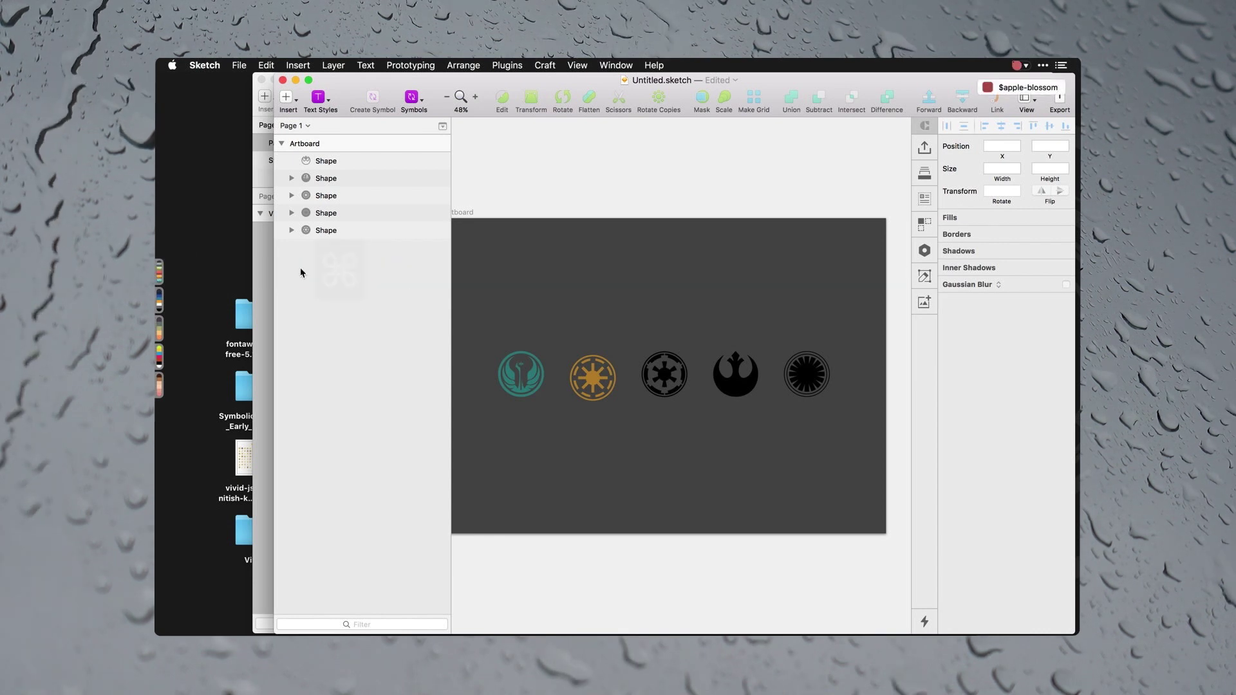
pyautogui.click(665, 375)
pyautogui.moveTo(157, 271)
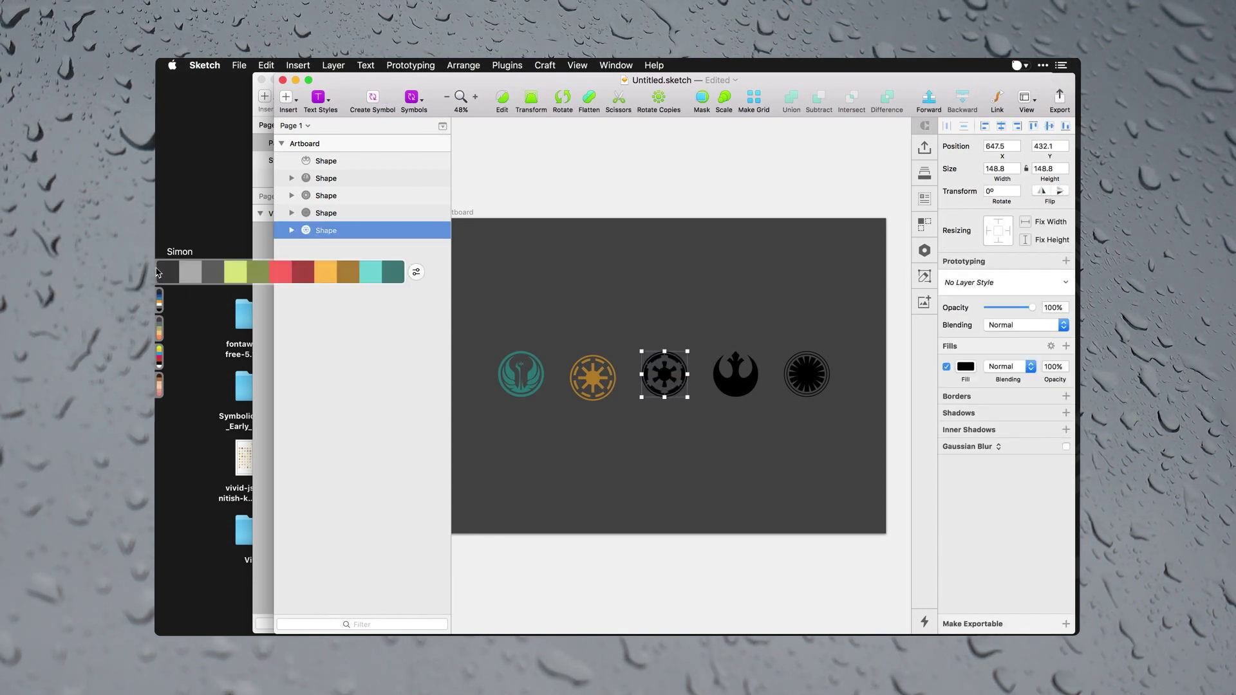
pyautogui.click(306, 277)
pyautogui.click(325, 161)
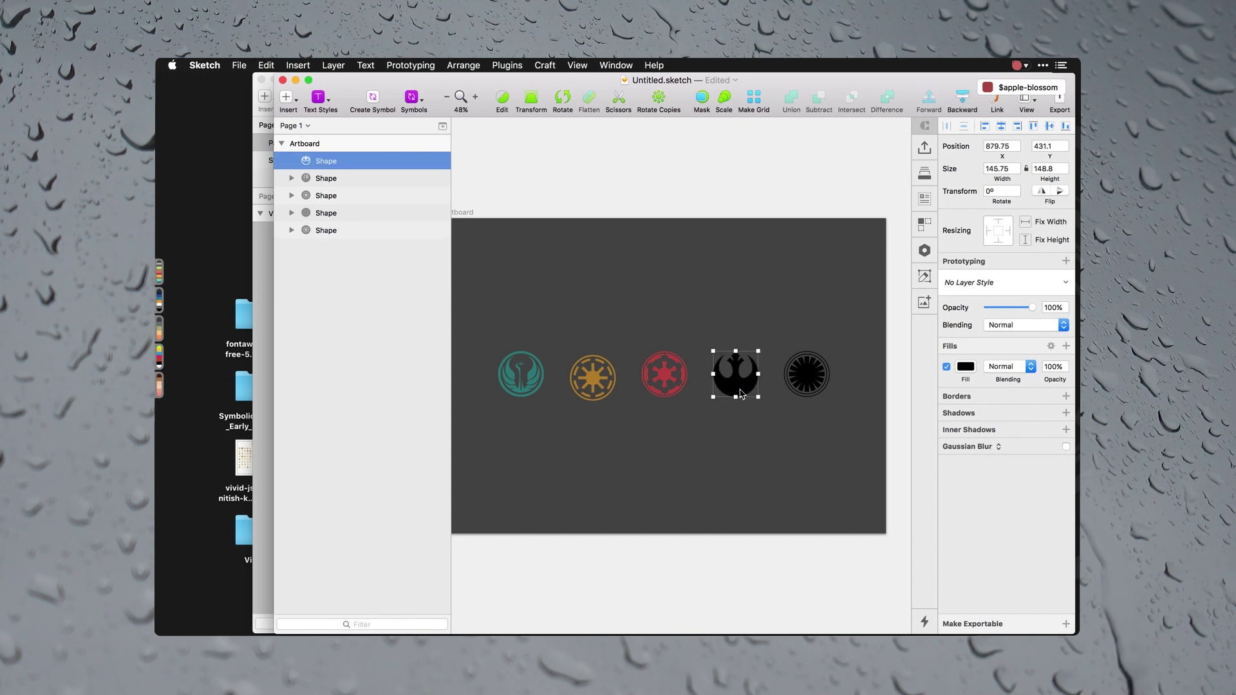
pyautogui.moveTo(157, 269)
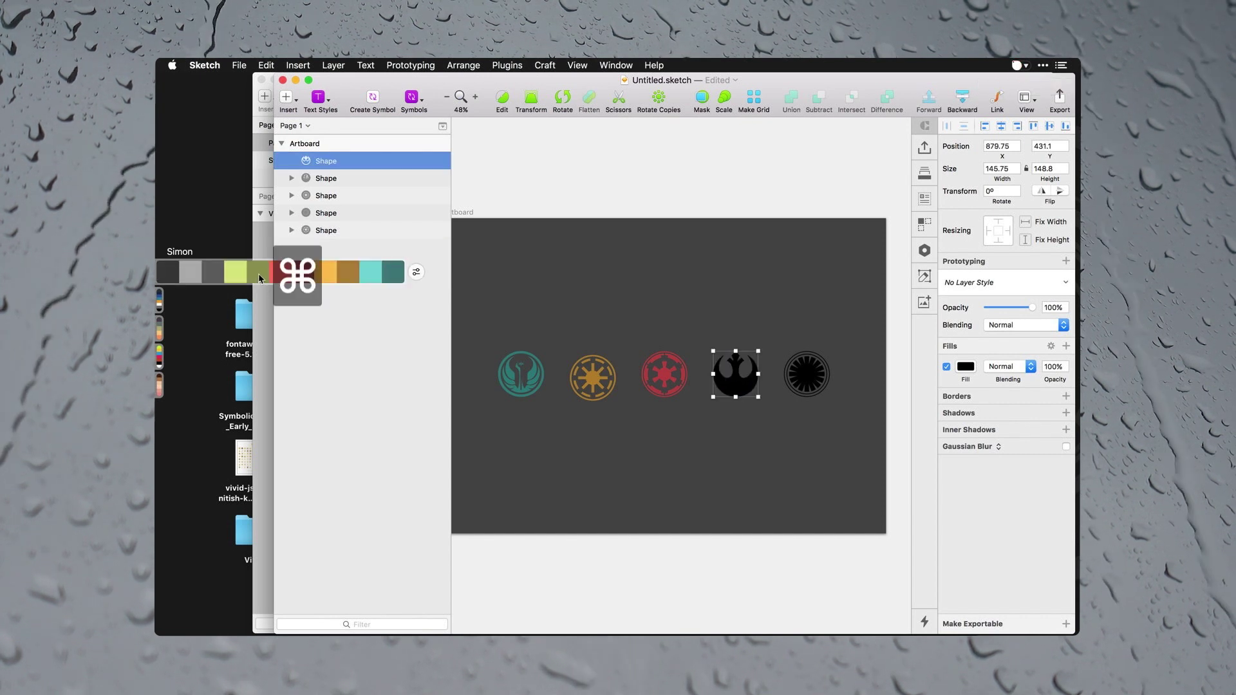
pyautogui.click(296, 271)
# - Fill the last emblem light grey
pyautogui.click(812, 390)
pyautogui.moveTo(157, 270)
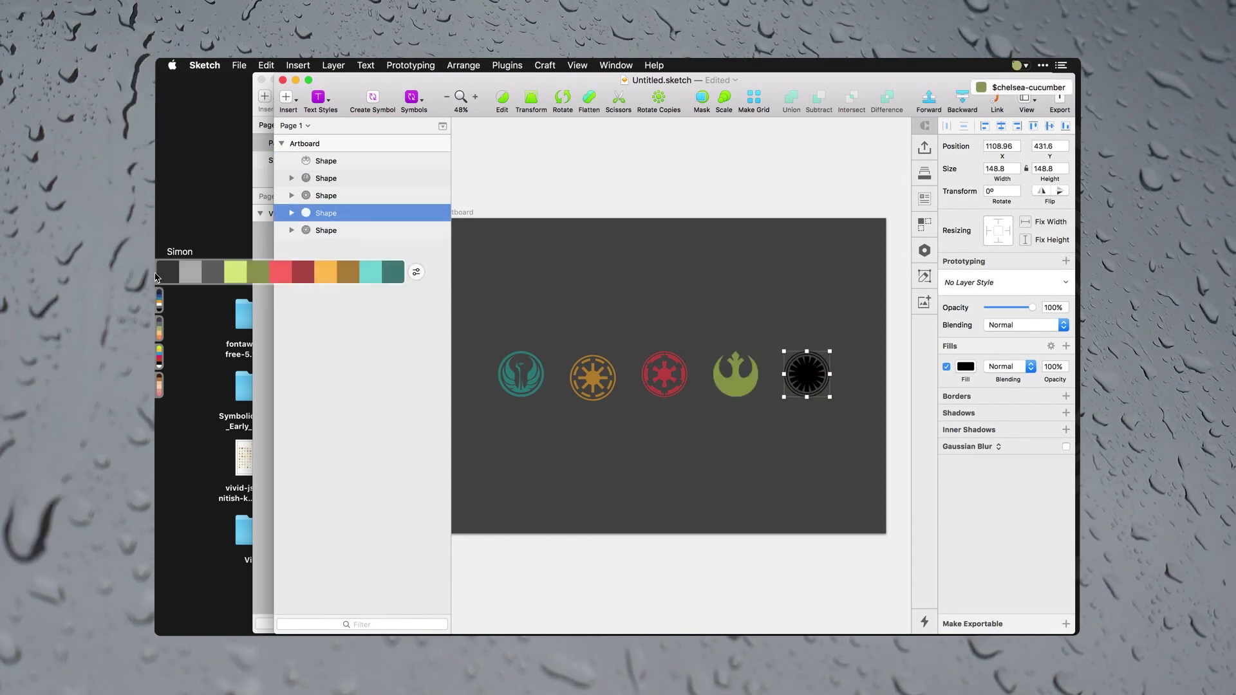
pyautogui.keyDown('super'); pyautogui.click(215, 278); pyautogui.keyUp('super')
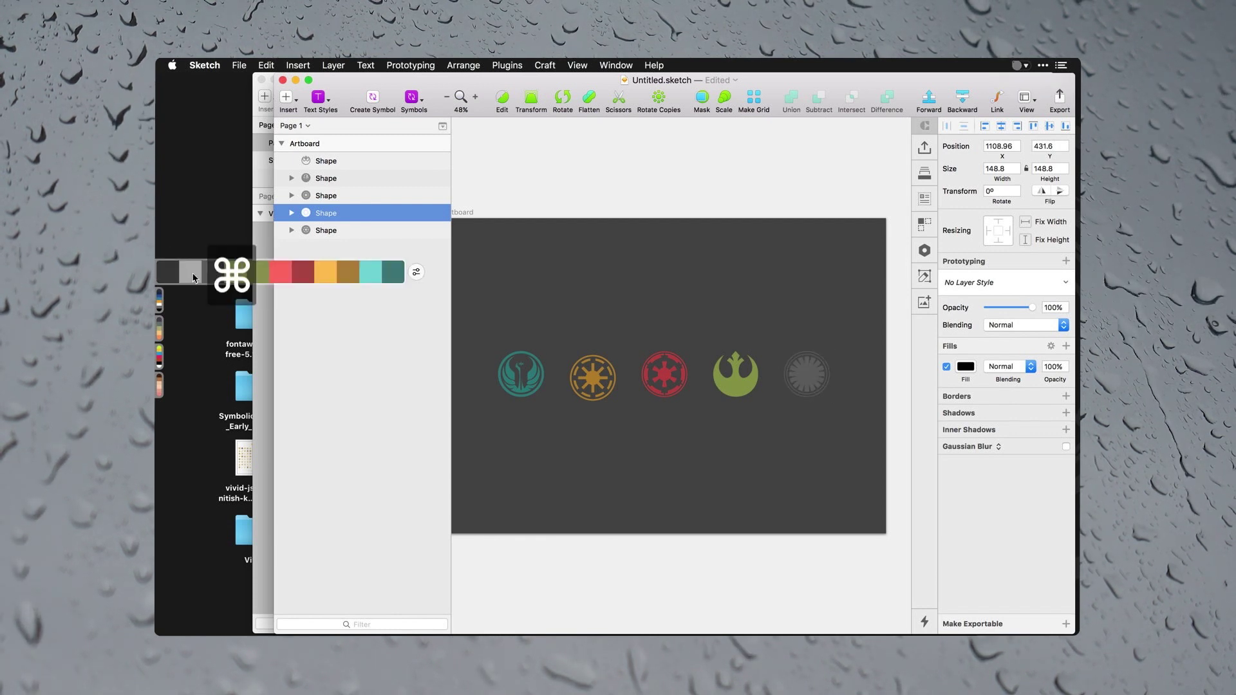
pyautogui.keyDown('super'); pyautogui.click(191, 273); pyautogui.keyUp('super')
pyautogui.click(639, 311)
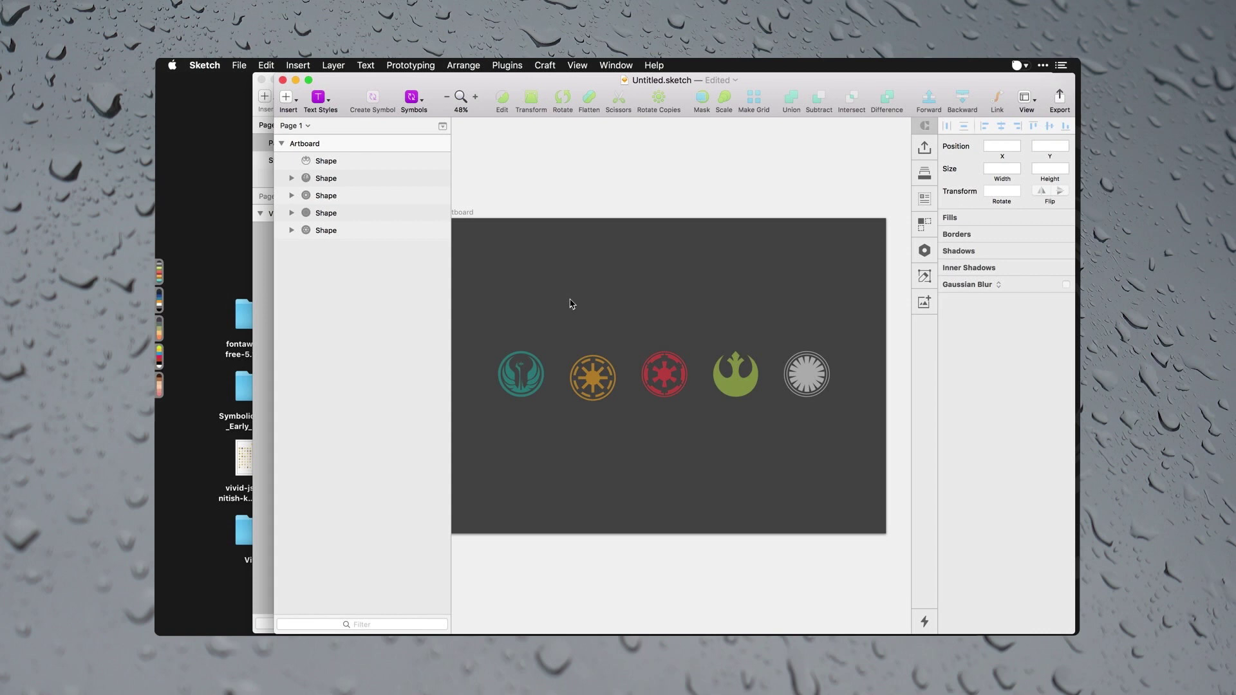
pyautogui.hscroll(-2, 571, 304)
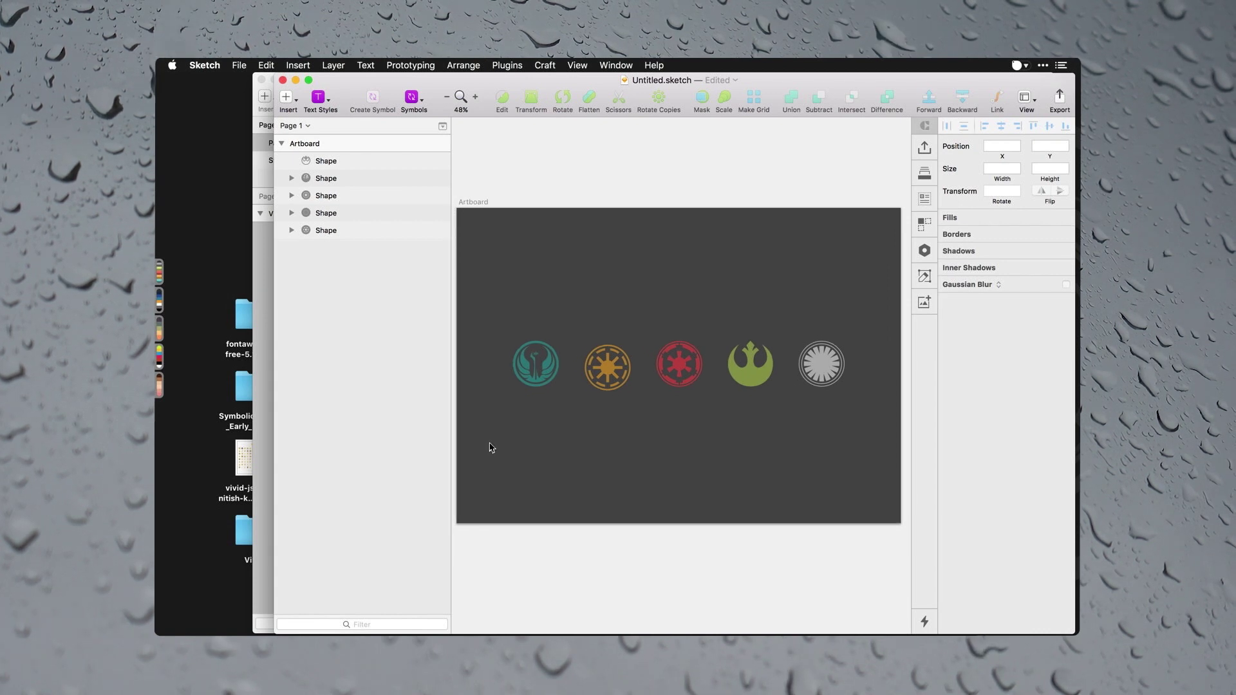
# - Align all five emblems on their vertical centres with ⌘^/
pyautogui.moveTo(473, 456); pyautogui.dragTo(867, 337)
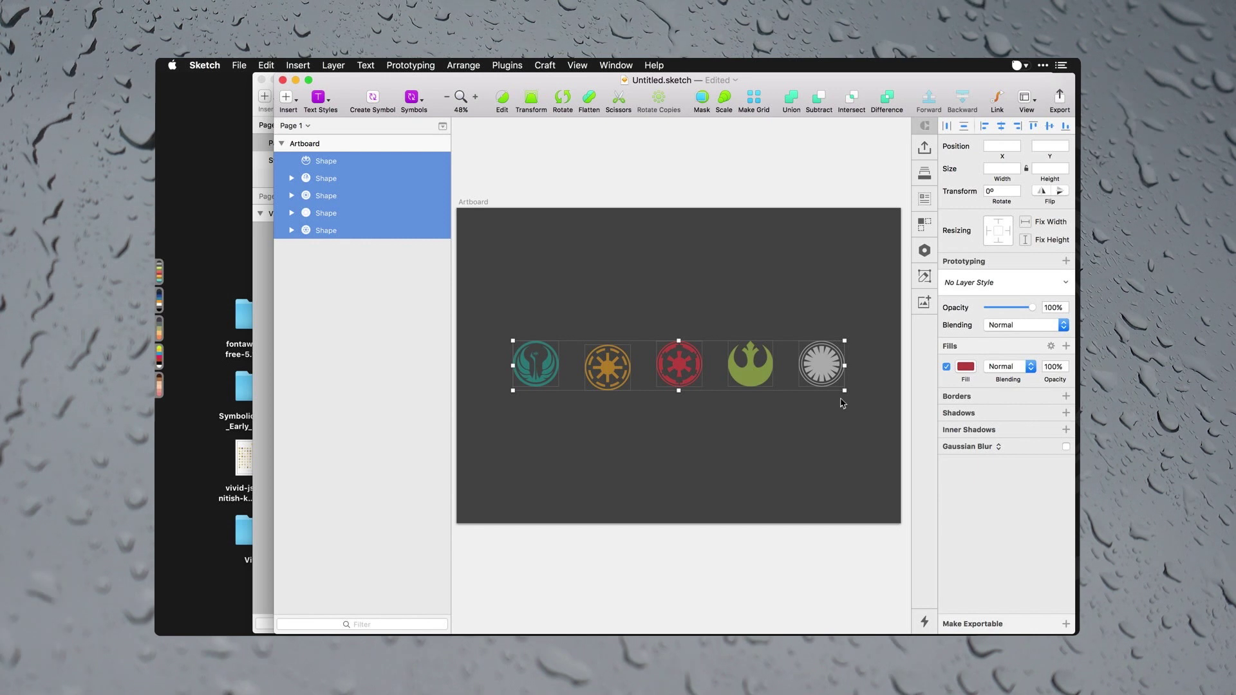
pyautogui.press('ctrl+super+slash')
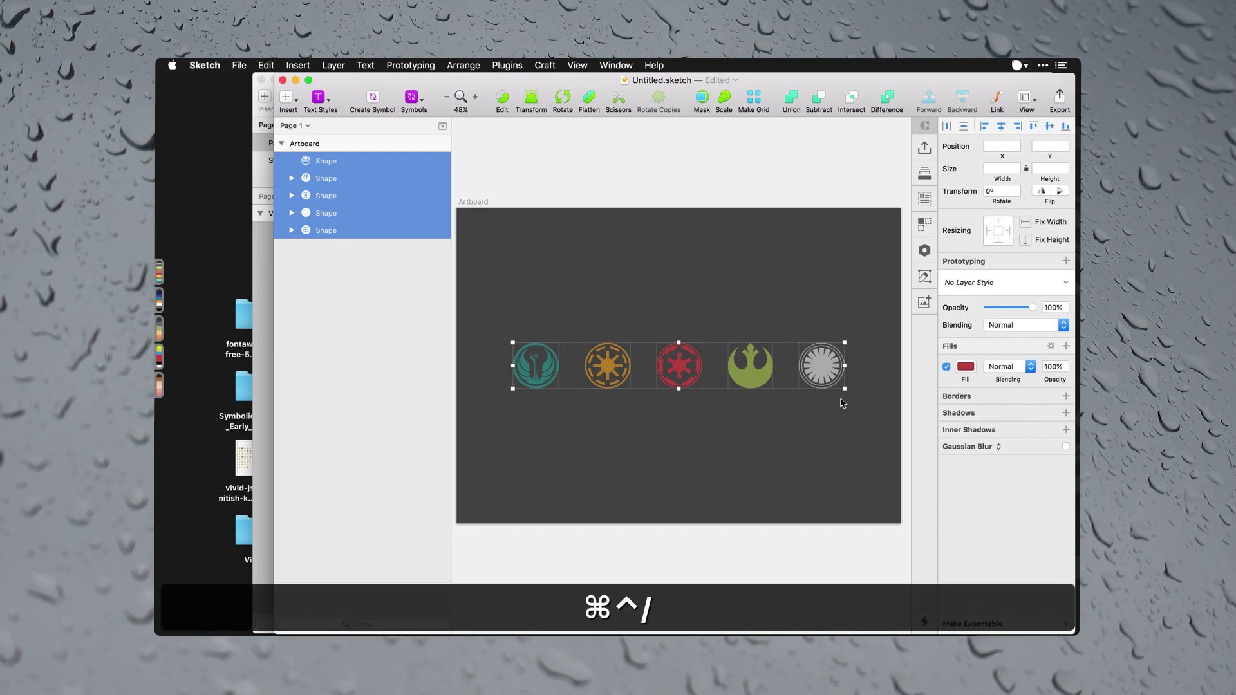
pyautogui.click(643, 418)
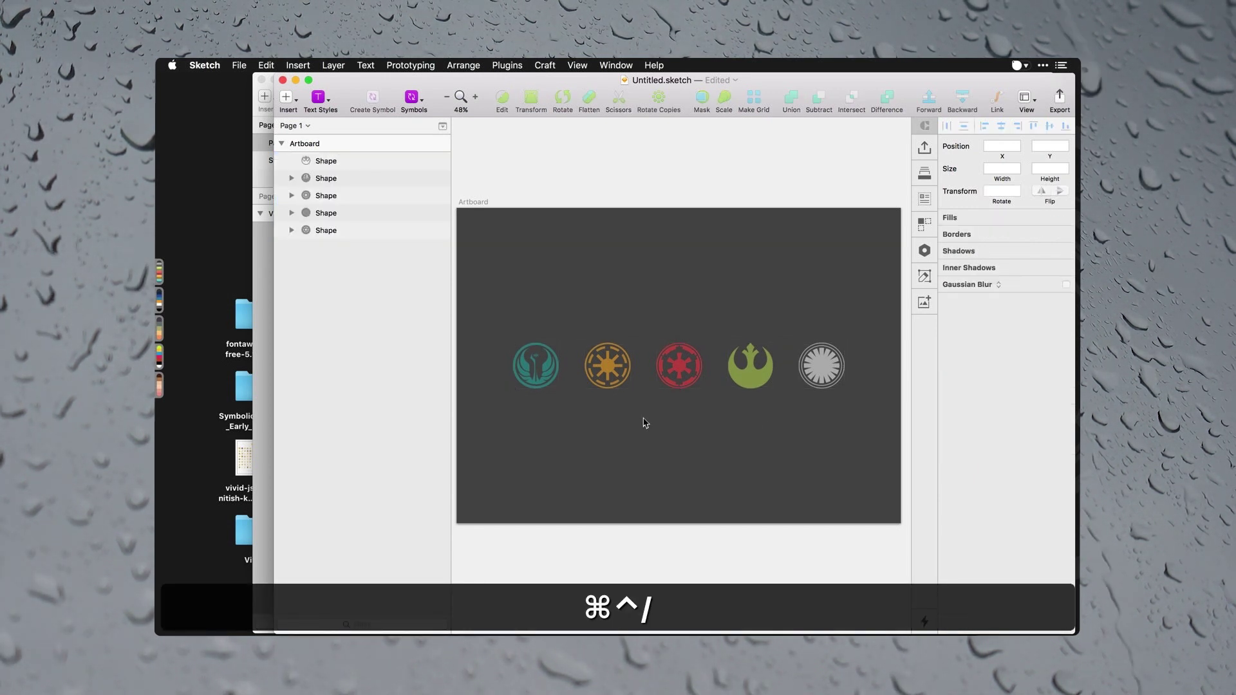
pyautogui.press('super+Tab')
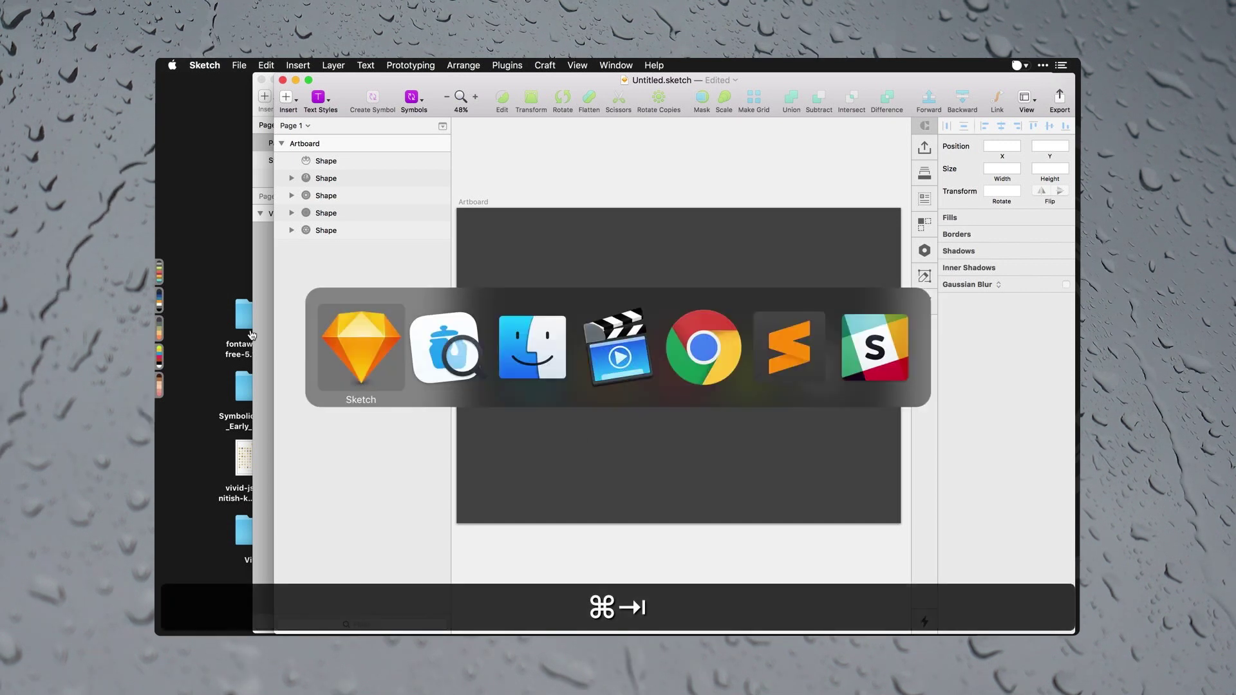
# - Export the SW set via Export IconJar… as sw.iconjar on the Desktop
pyautogui.click(447, 350)
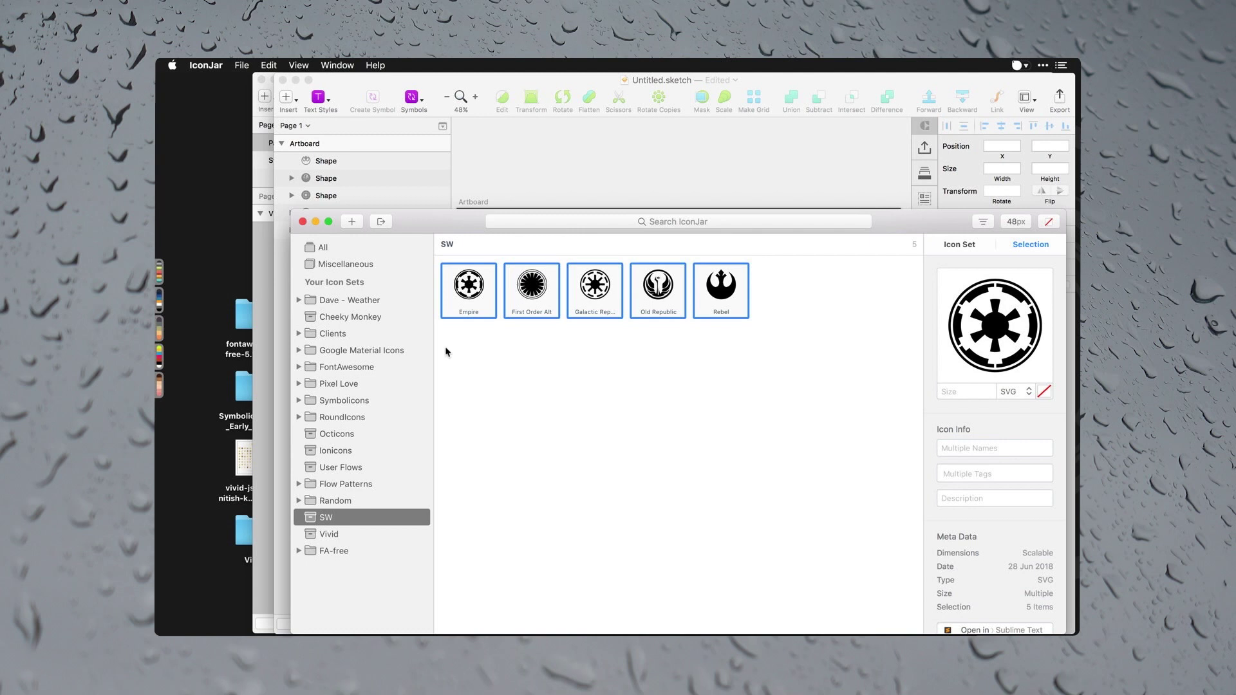
pyautogui.click(417, 519)
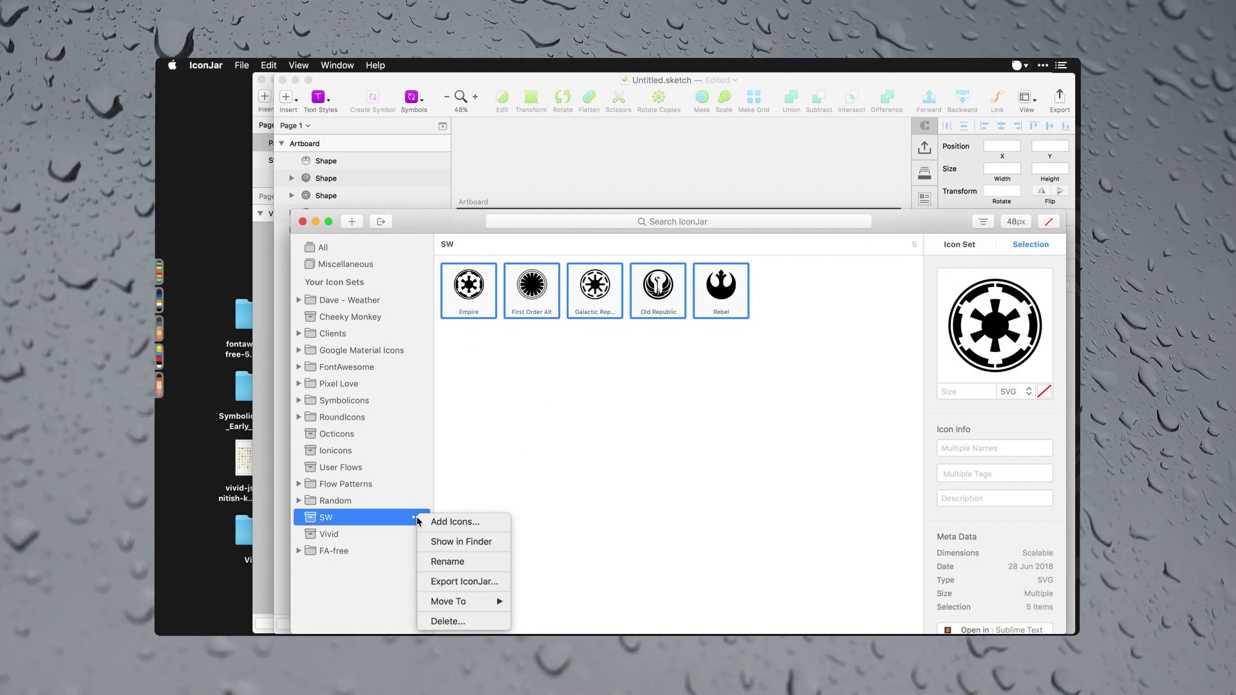
pyautogui.click(463, 582)
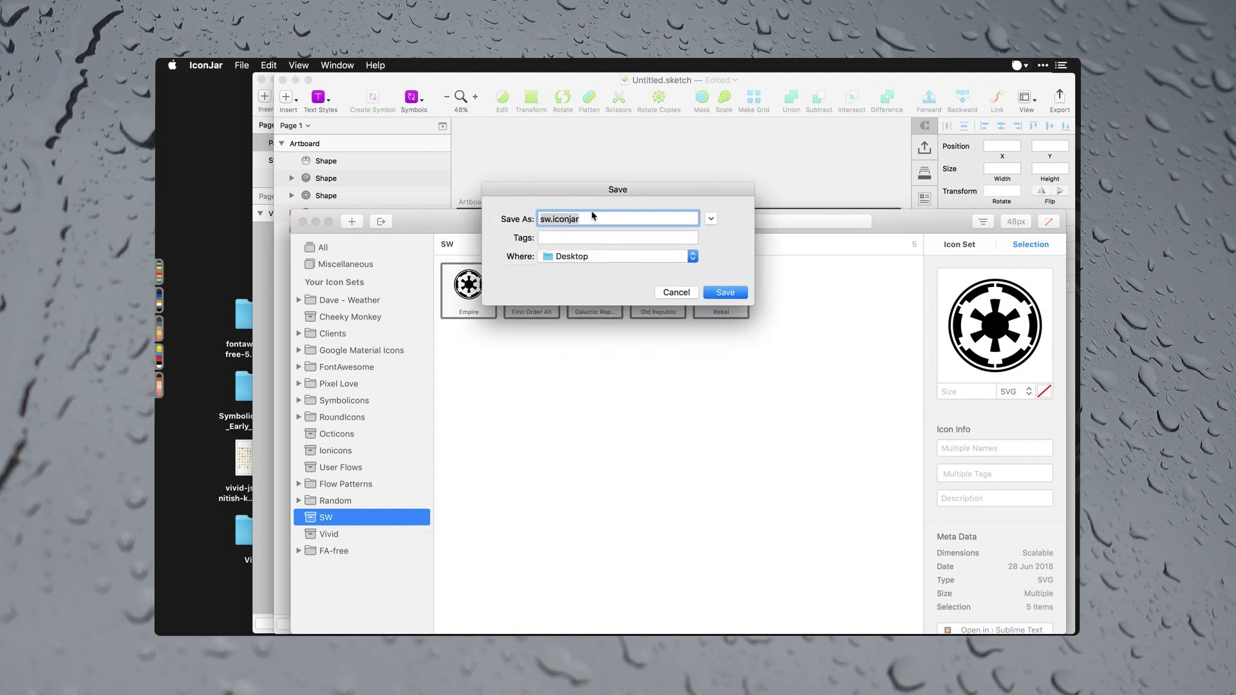
pyautogui.click(725, 293)
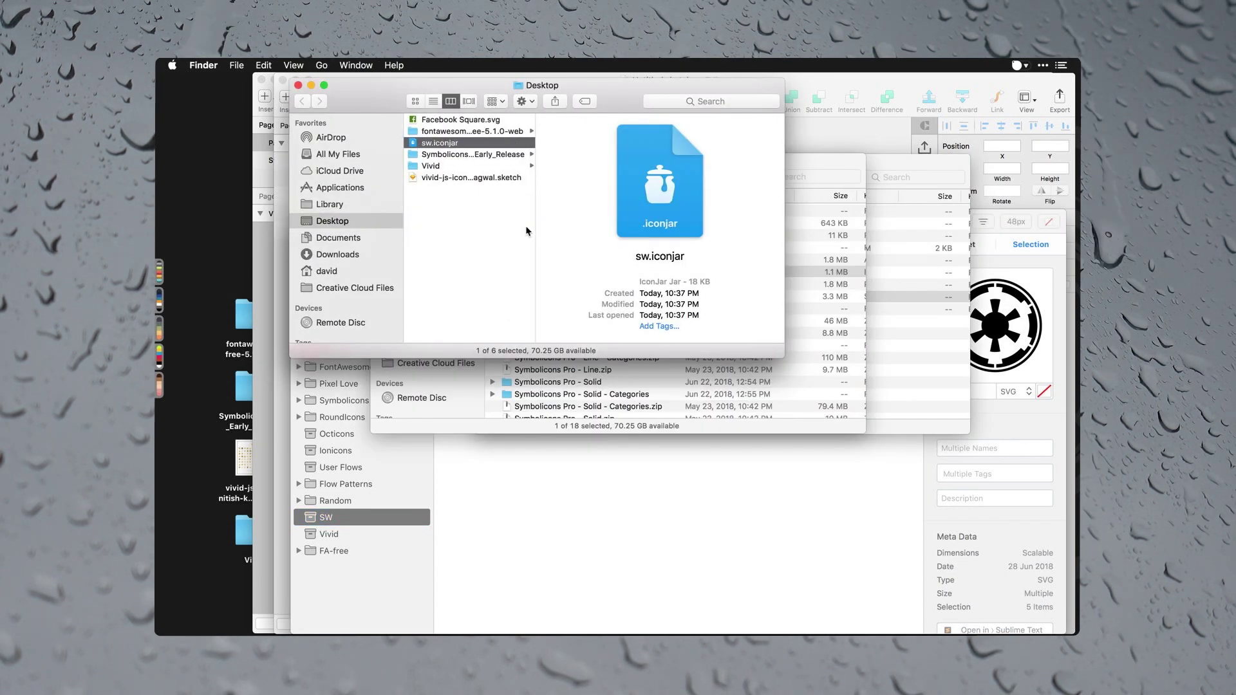
# - Reveal the desktop and move sw.iconjar to its centre
pyautogui.press('F11')
pyautogui.moveTo(1044, 200); pyautogui.dragTo(652, 275)
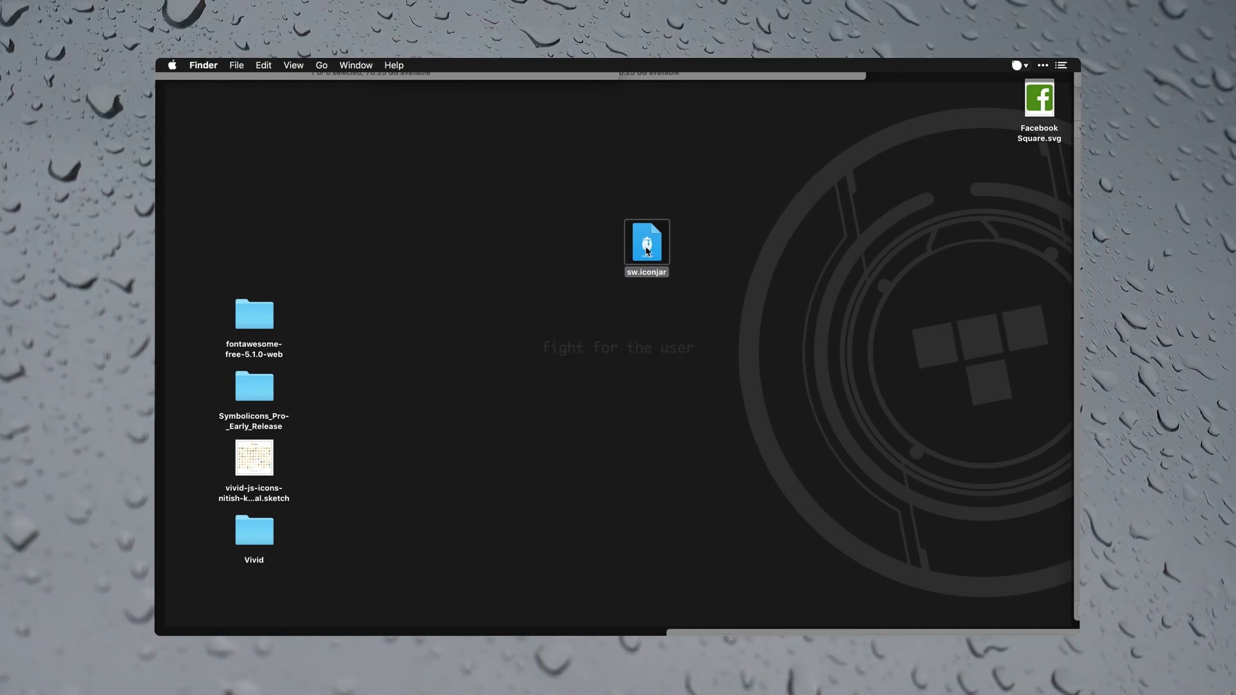
pyautogui.rightClick(646, 251)
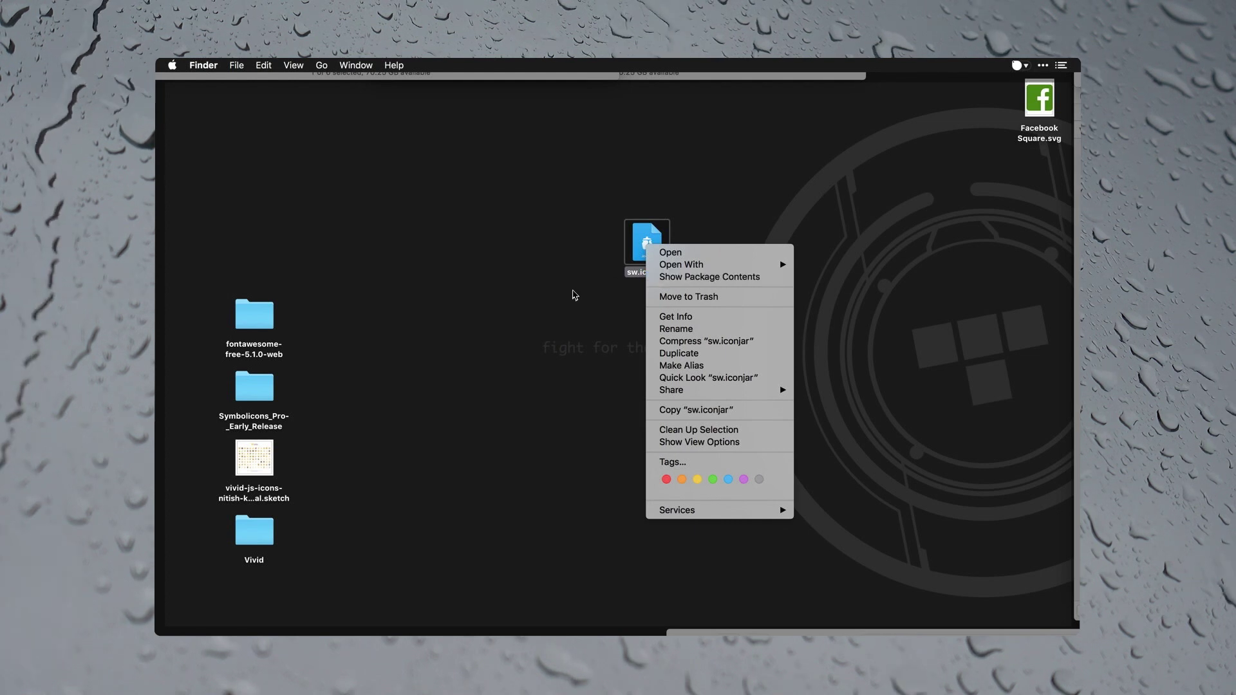
pyautogui.click(652, 246)
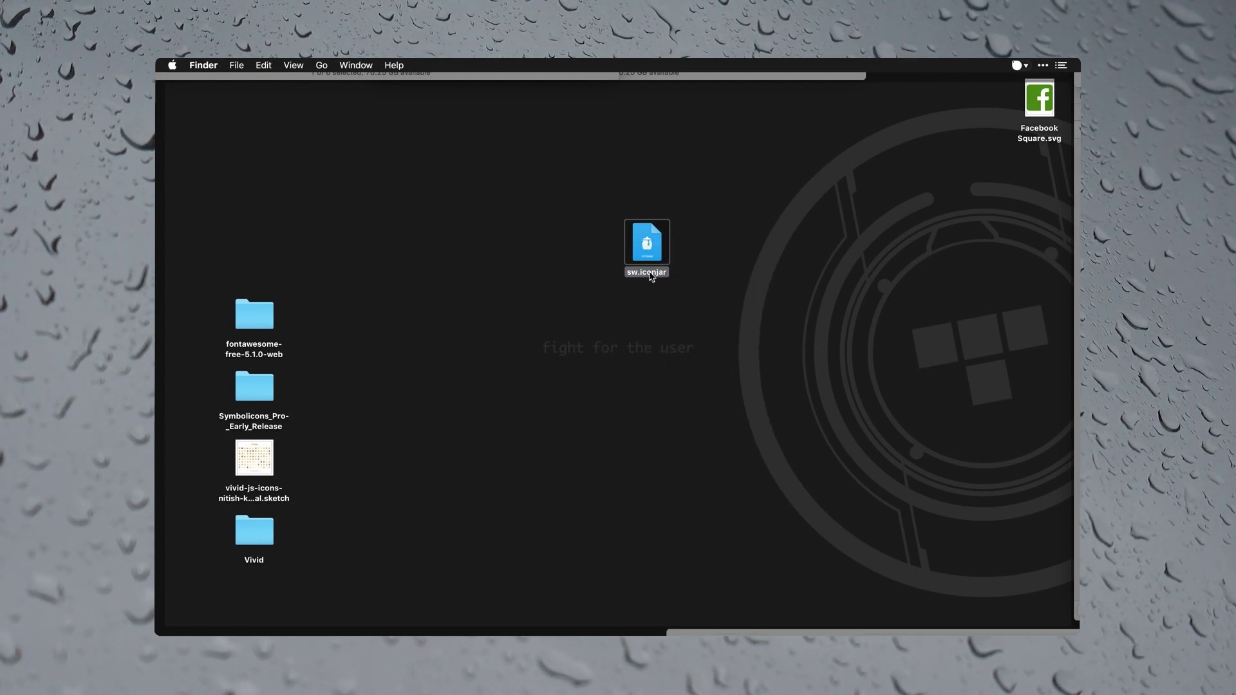
# - Show sw.iconjar's package contents and open its icons folder listing the five SVGs
pyautogui.rightClick(646, 239)
pyautogui.click(684, 269)
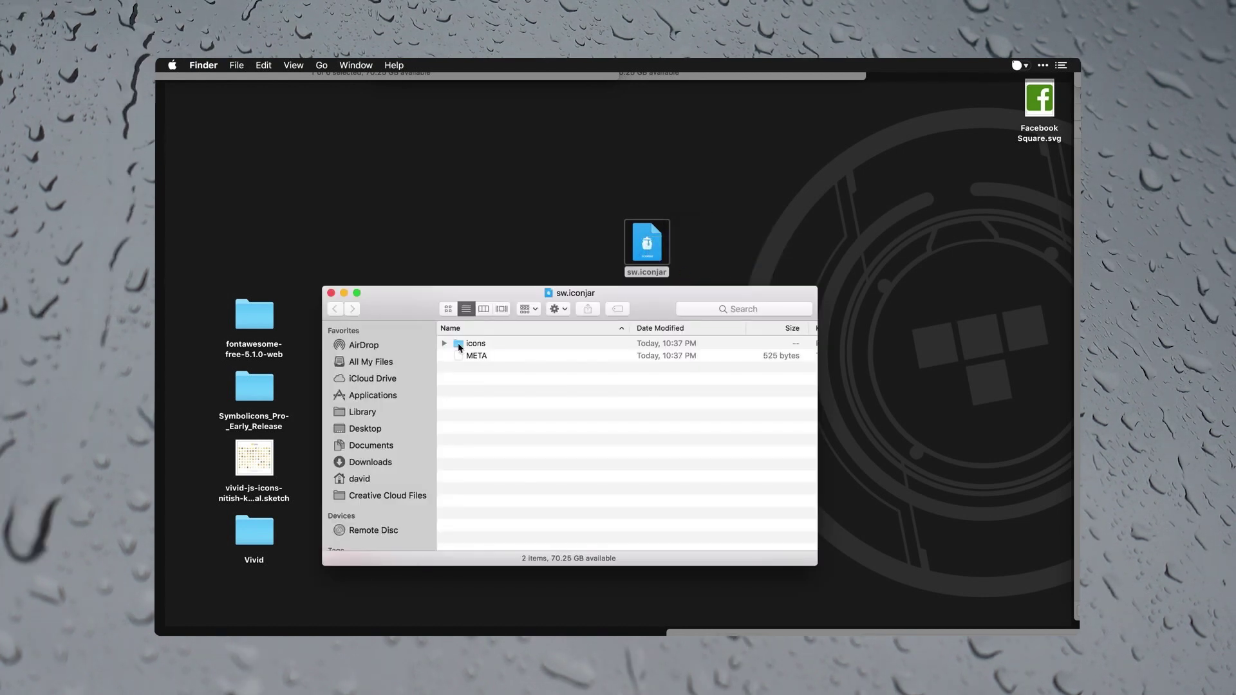
pyautogui.doubleClick(461, 346)
pyautogui.moveTo(551, 446); pyautogui.dragTo(452, 335)
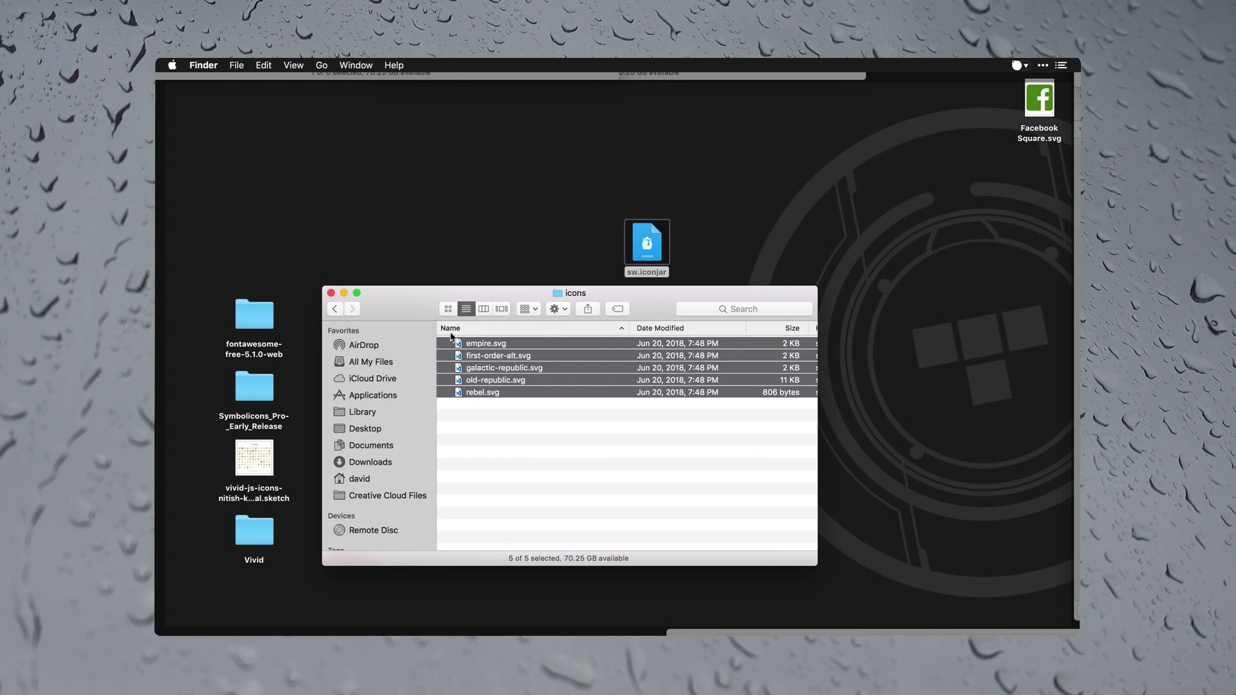
pyautogui.click(550, 471)
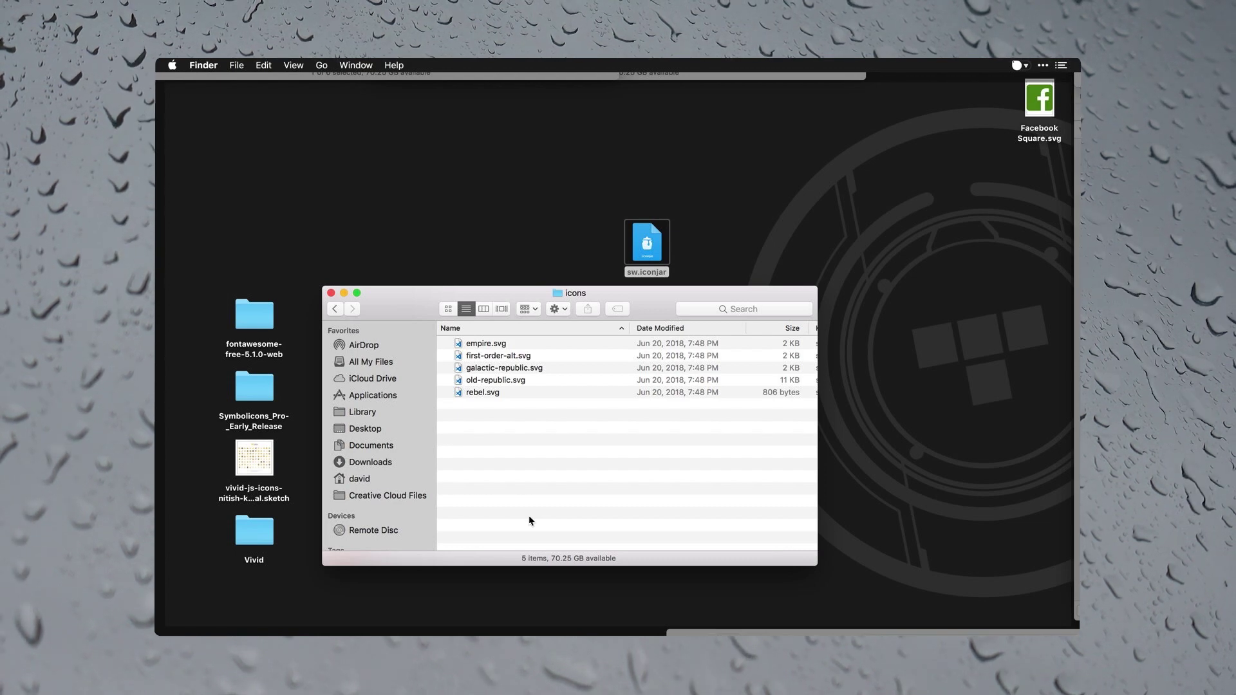
# - Restore the hidden windows and move the IconJar window up and to the left
pyautogui.press('F11')
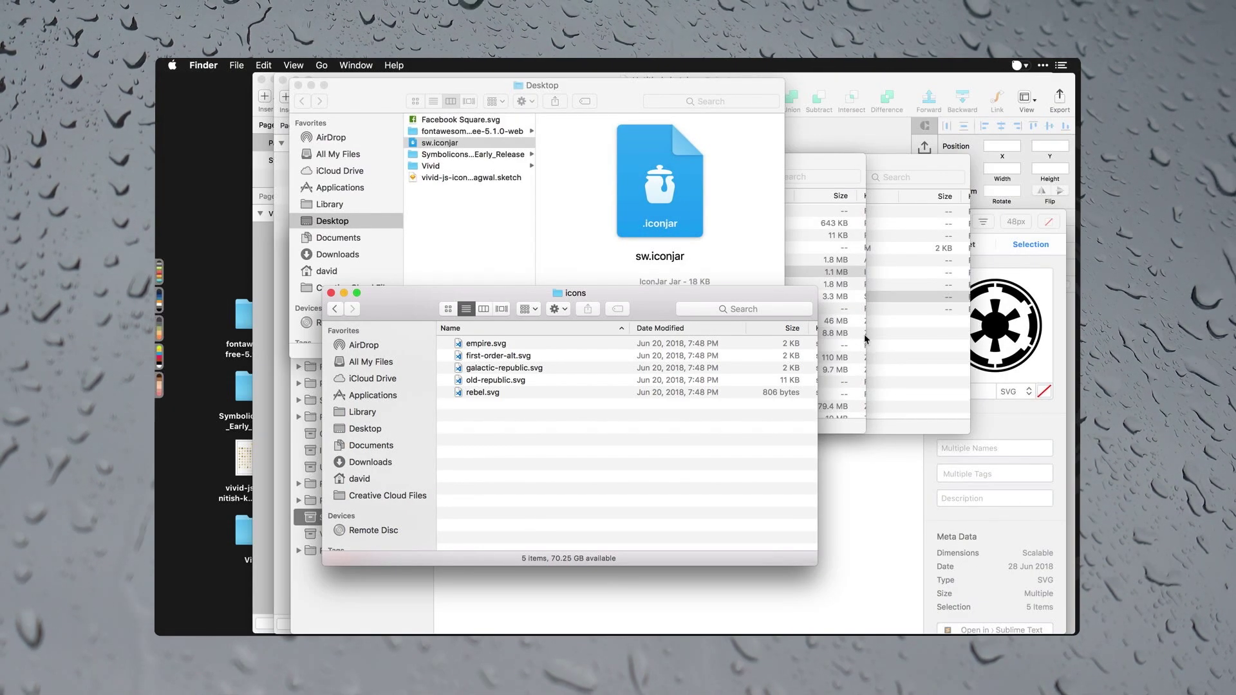
pyautogui.click(875, 529)
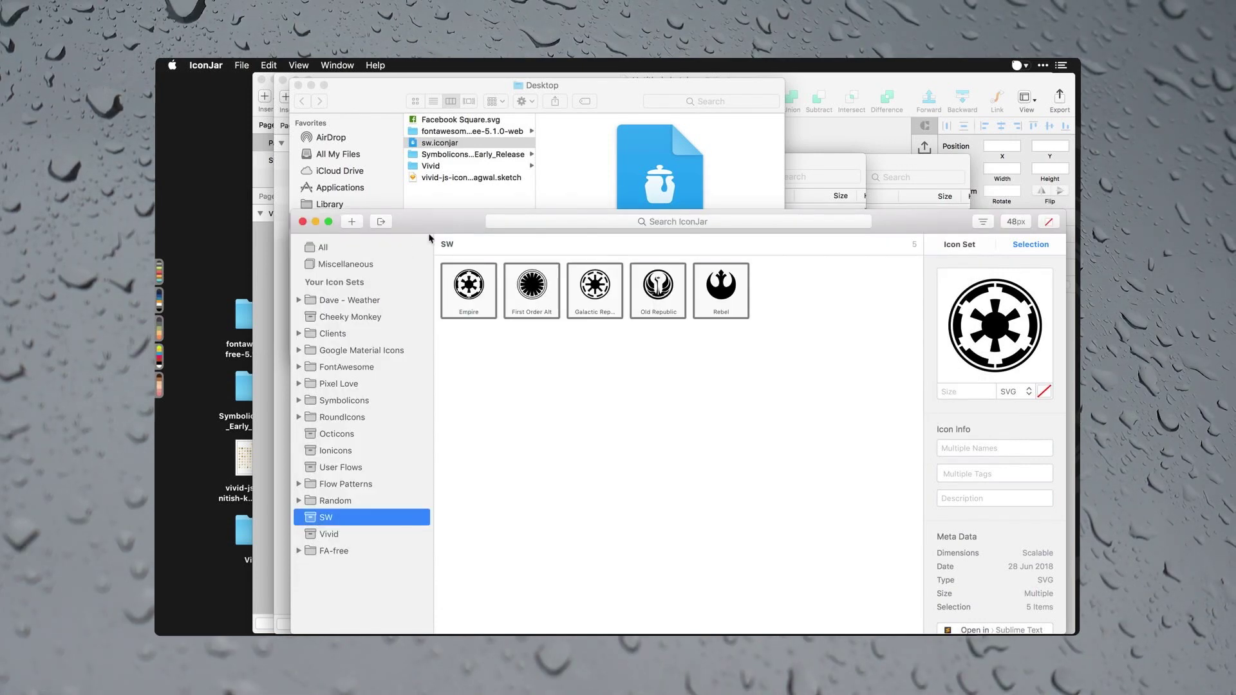
pyautogui.moveTo(440, 224); pyautogui.dragTo(386, 136)
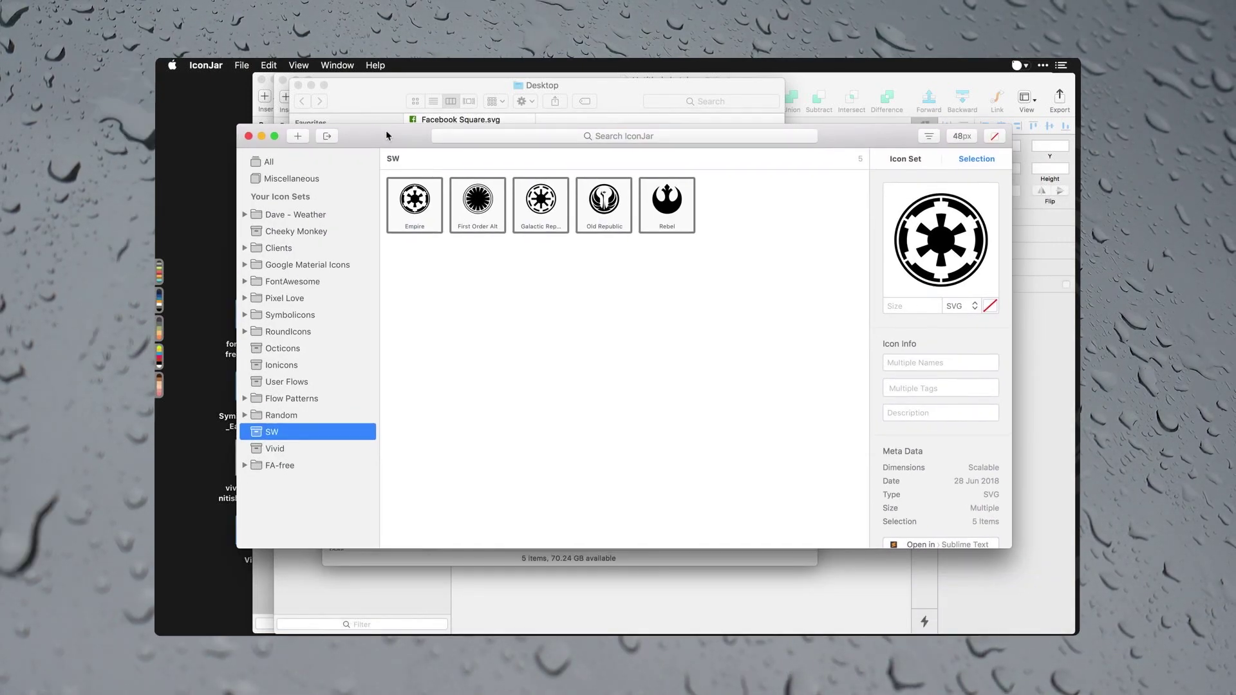